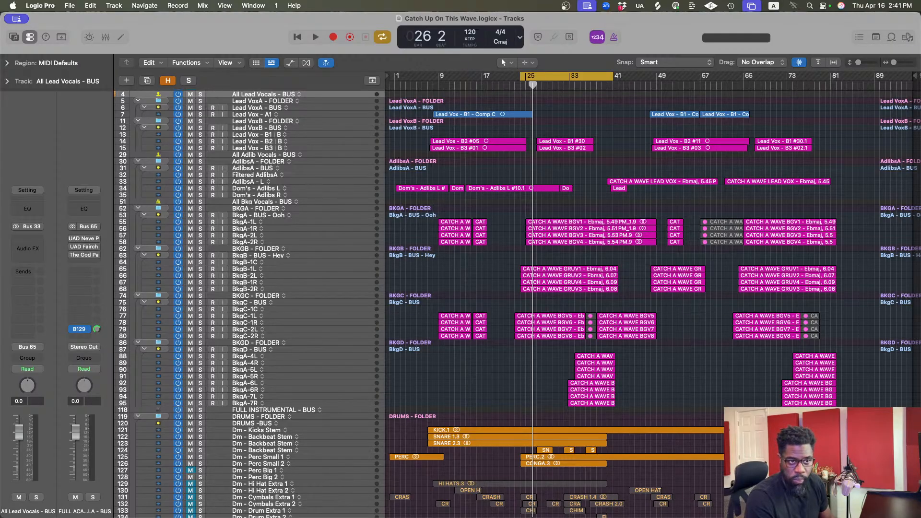
key("ctrl+Up")
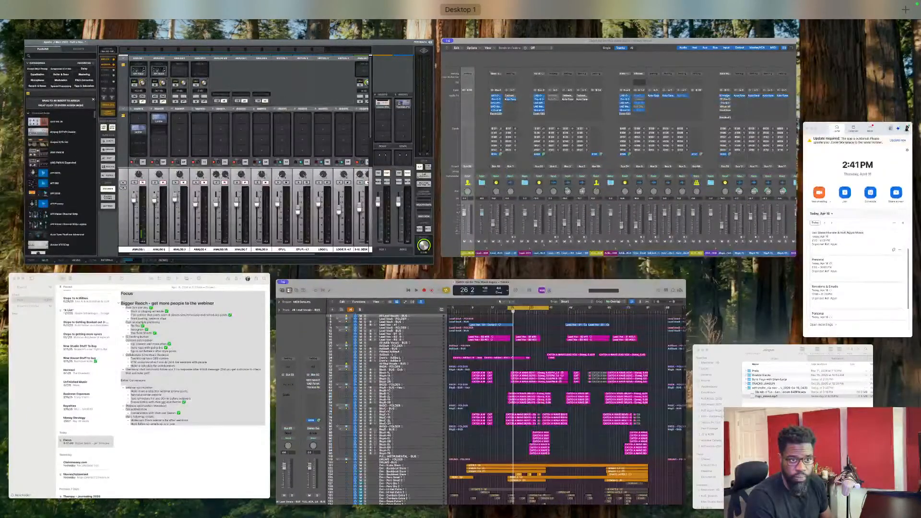
key("ctrl+Up")
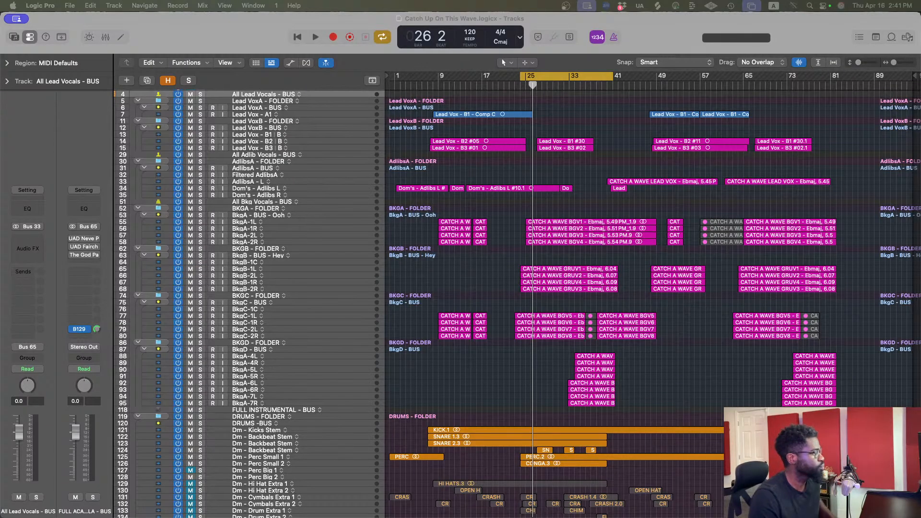
- Play the looped section and unmute Tn - Melodies 4 - Chords Gtr Melody, comparing the mix with and without it before stopping playback
key("space")
scroll(681, 374, "down", 5)
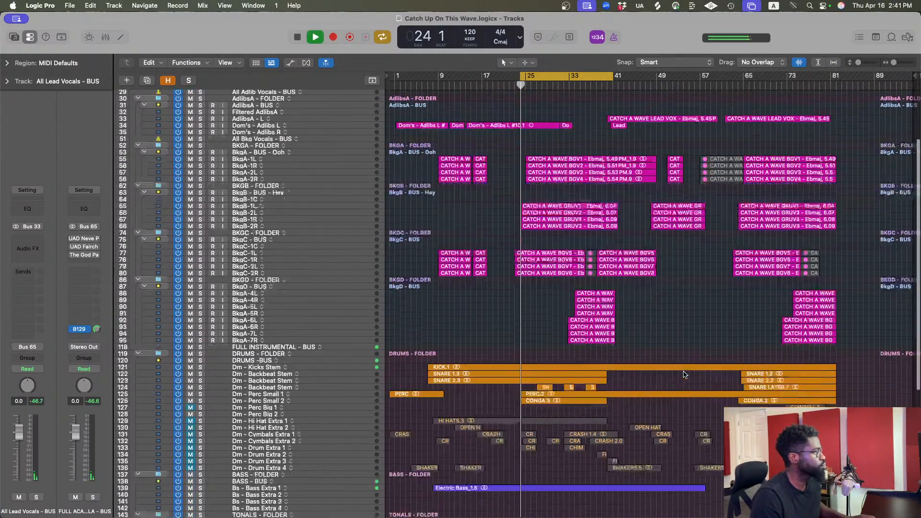
scroll(681, 373, "down", 4)
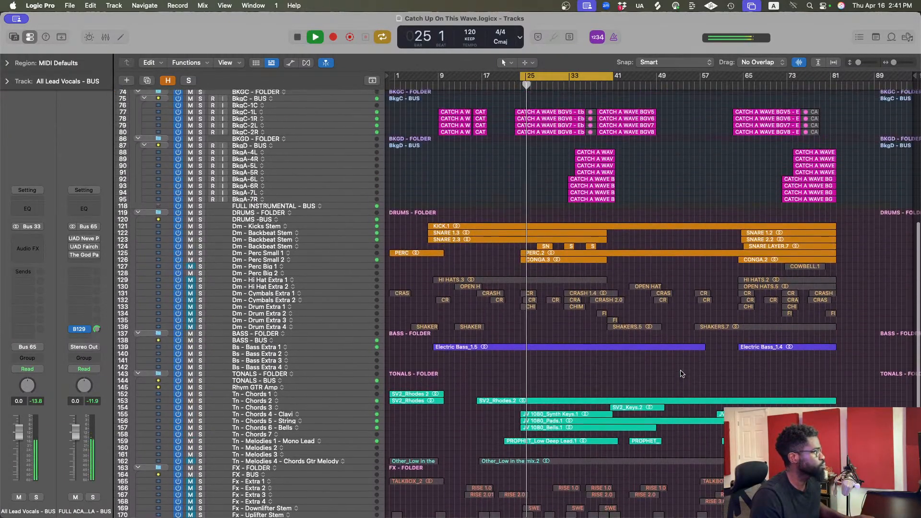
scroll(682, 373, "down", 4)
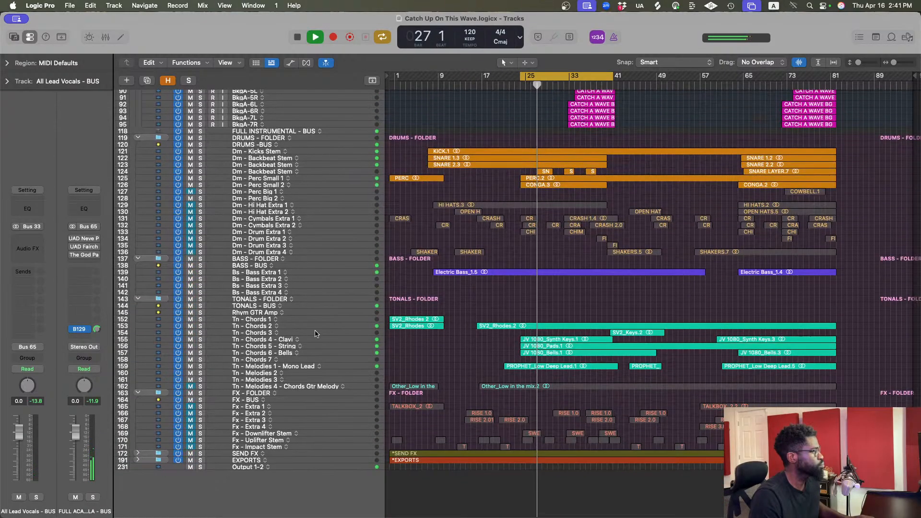
left_click(190, 386)
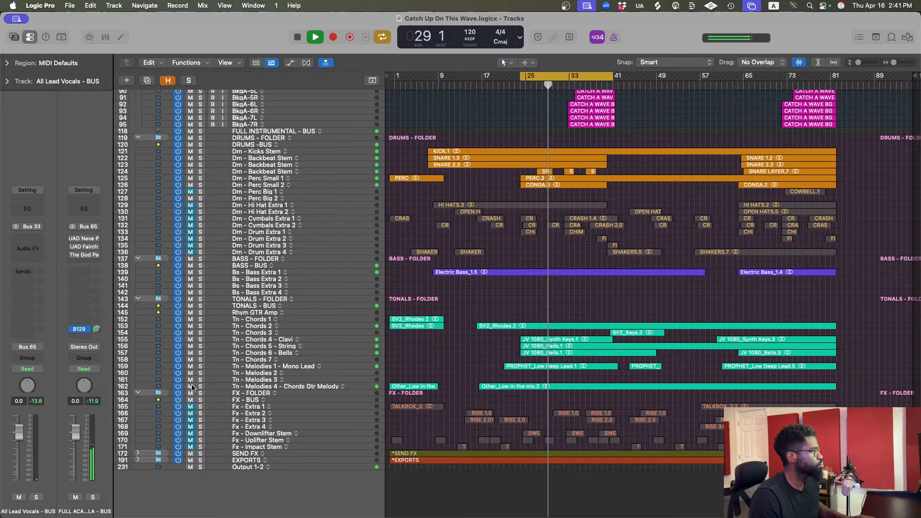
left_click(191, 386)
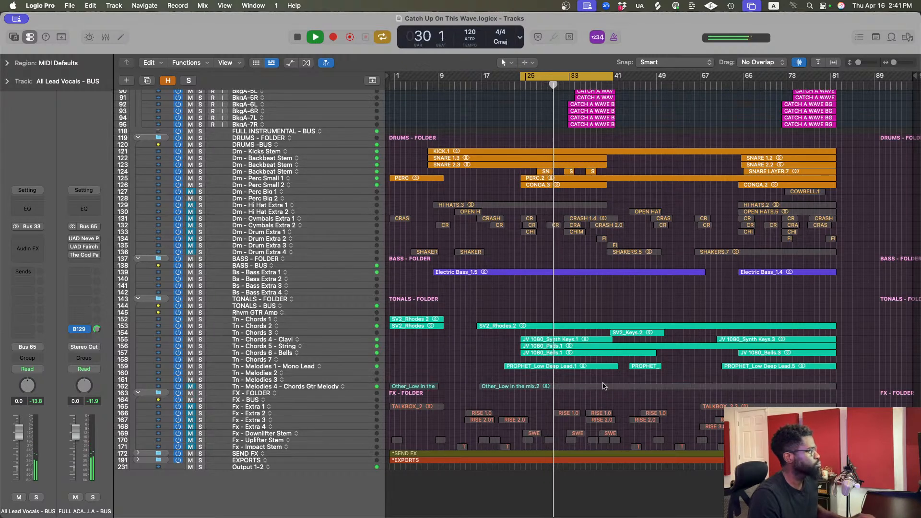
left_click(190, 386)
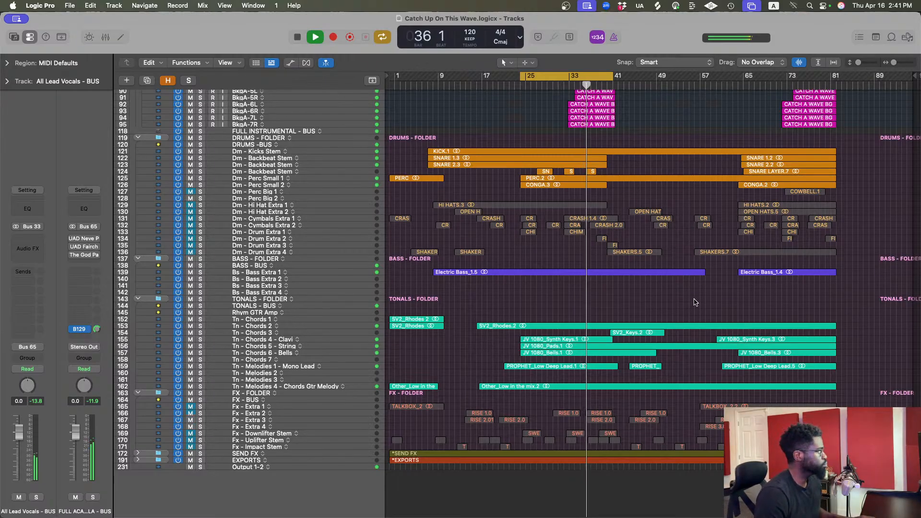
key("space")
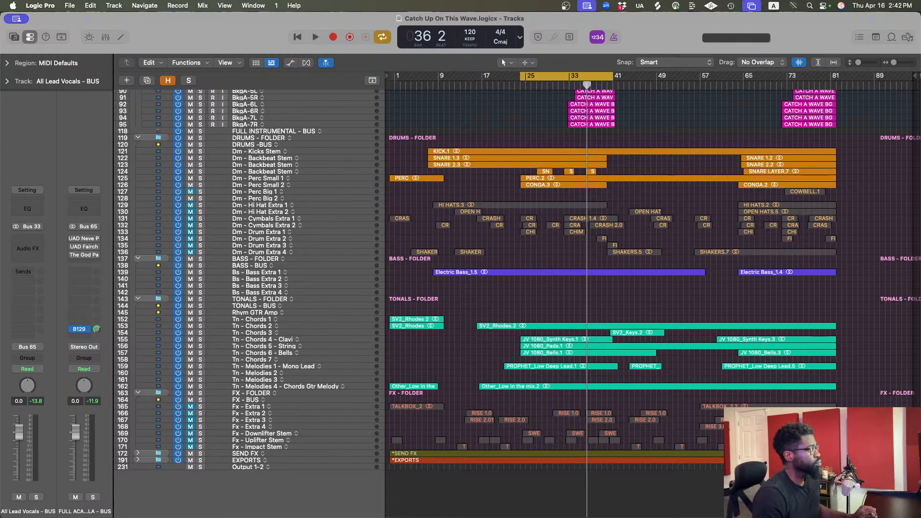
scroll(792, 227, "up", 10)
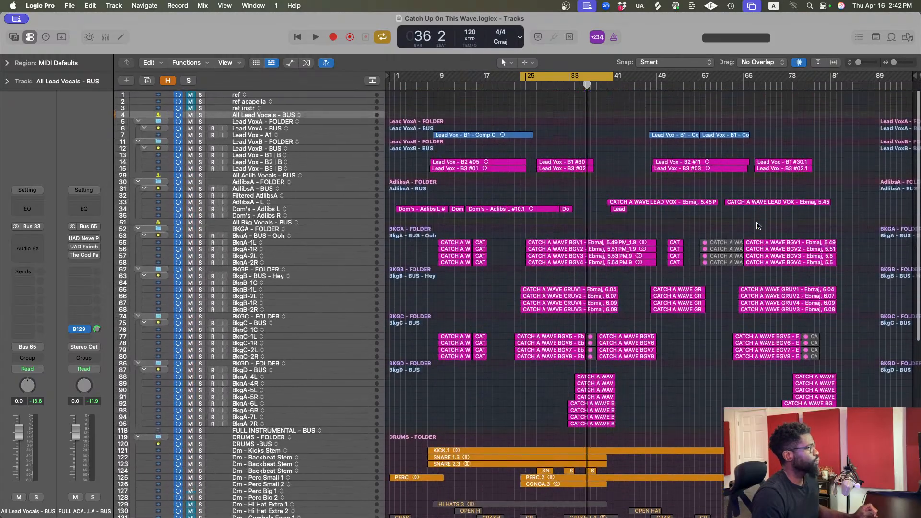
scroll(758, 225, "down", 10)
scroll(758, 226, "up", 2)
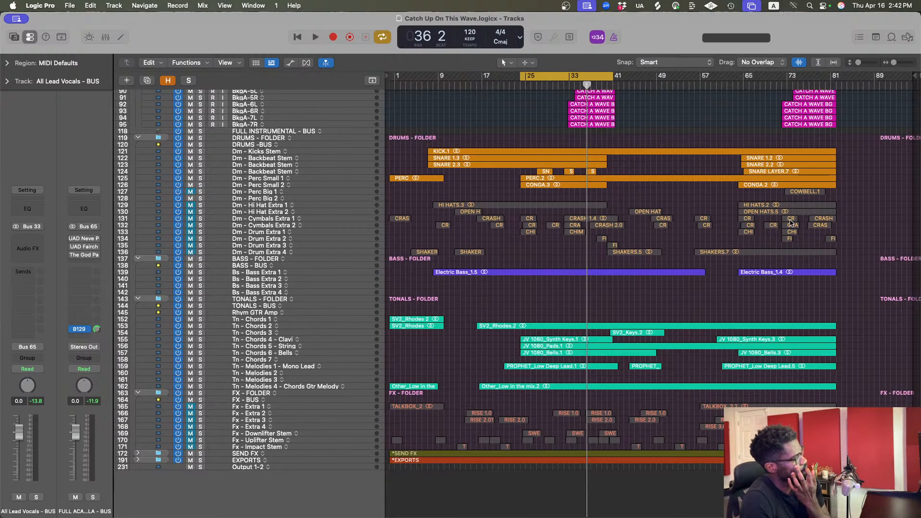
scroll(796, 237, "up", 15)
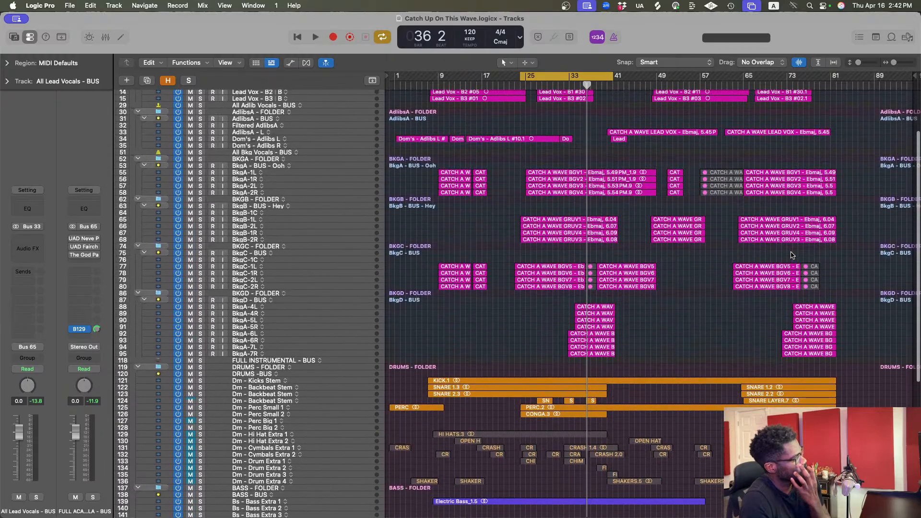
scroll(792, 255, "down", 15)
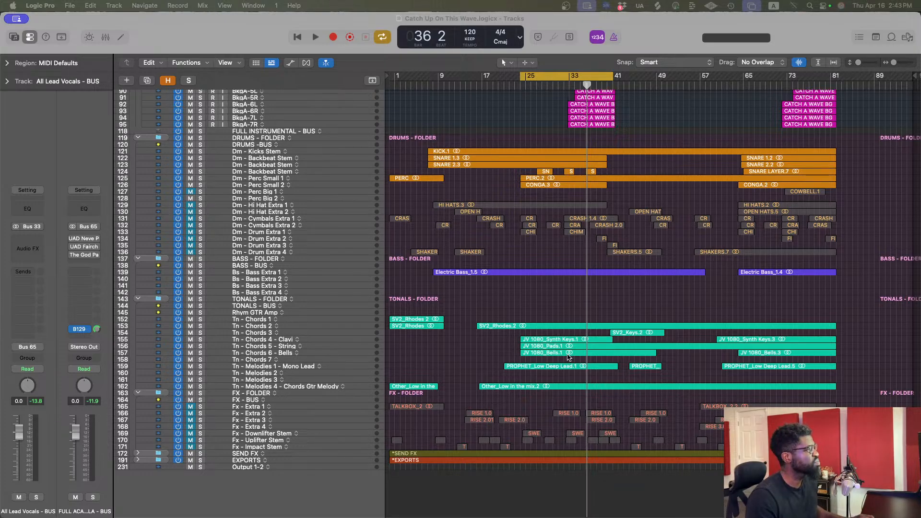
- During playback, solo Dm - Kicks Stem and the first Dm - Backbeat Stem, and tighten the cycle range to about bars 25 to 40
key("space")
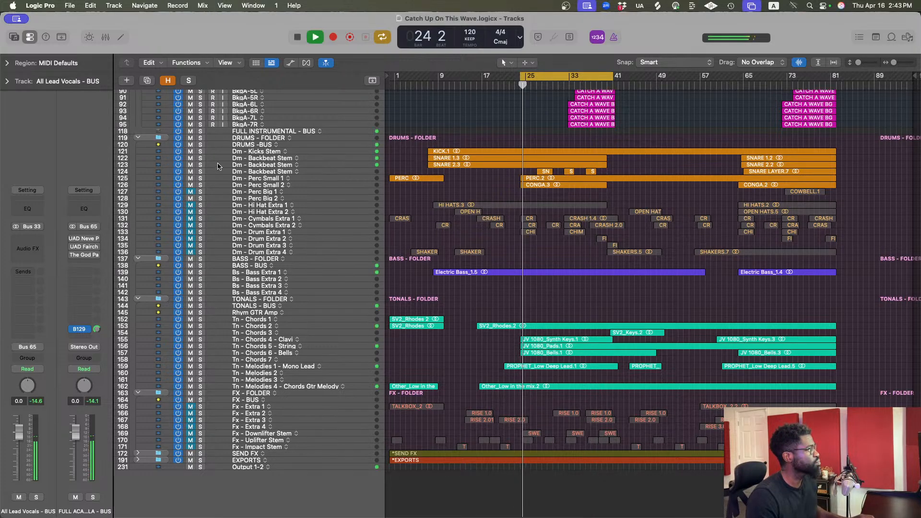
mouse_move(200, 151)
left_mouse_down()
mouse_move(200, 186)
mouse_move(201, 165)
left_mouse_up()
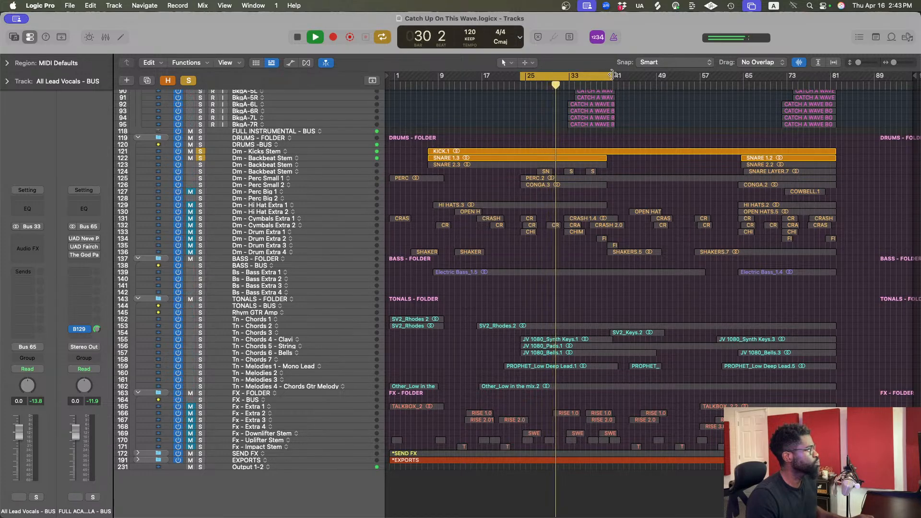
left_click_drag(613, 76, 607, 76)
left_click_drag(522, 76, 527, 79)
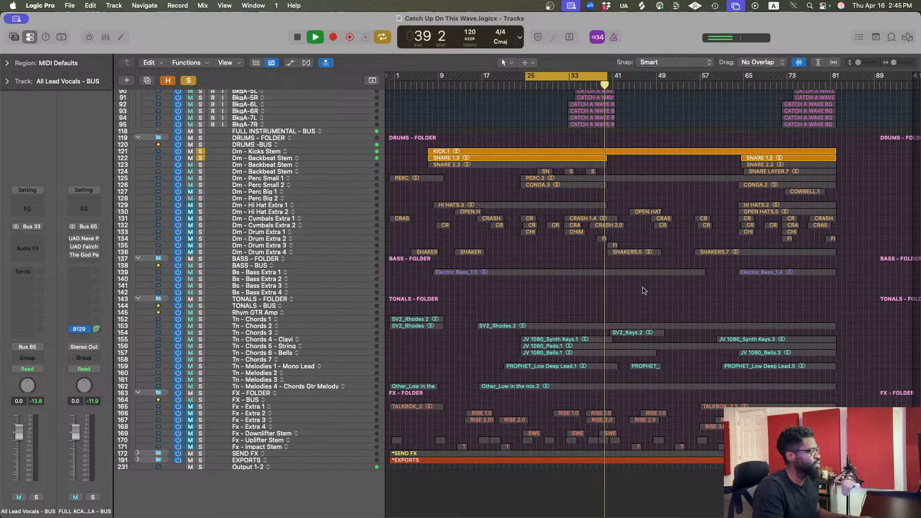
- Take the first Dm - Backbeat Stem out of solo and select the Dm - Kicks Stem track
scroll(704, 291, "up", 6)
scroll(704, 292, "down", 2)
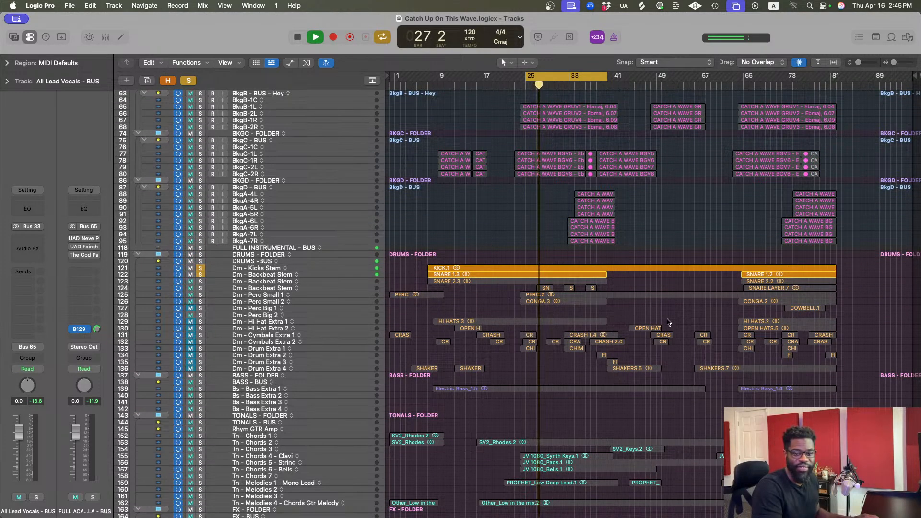
scroll(668, 322, "down", 6)
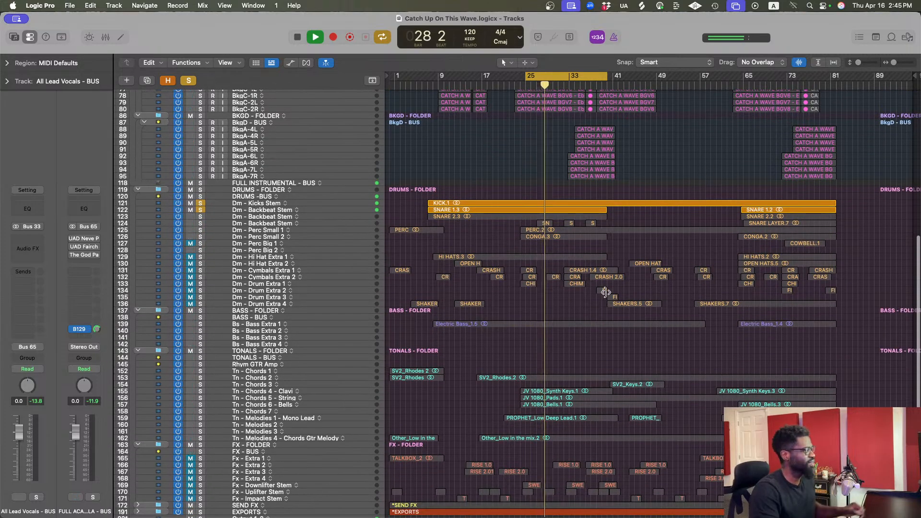
scroll(570, 310, "up", 5)
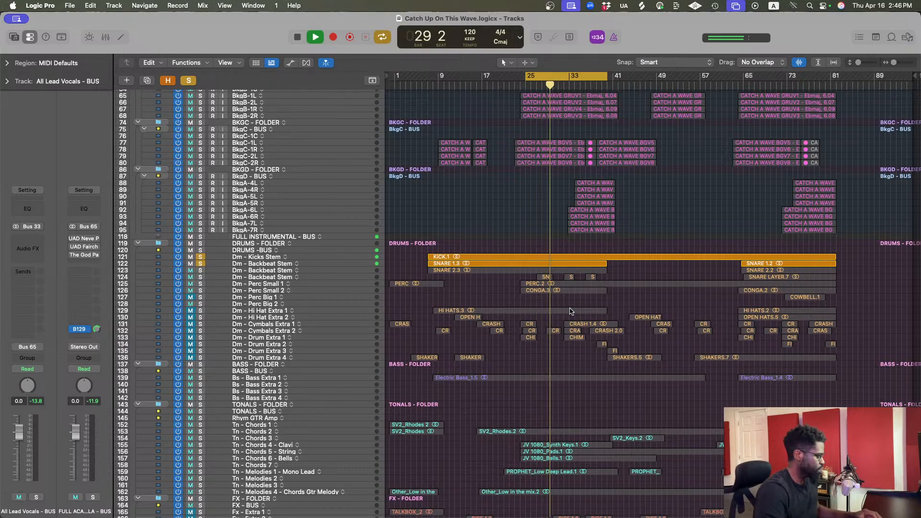
left_click(199, 264)
left_click(213, 257)
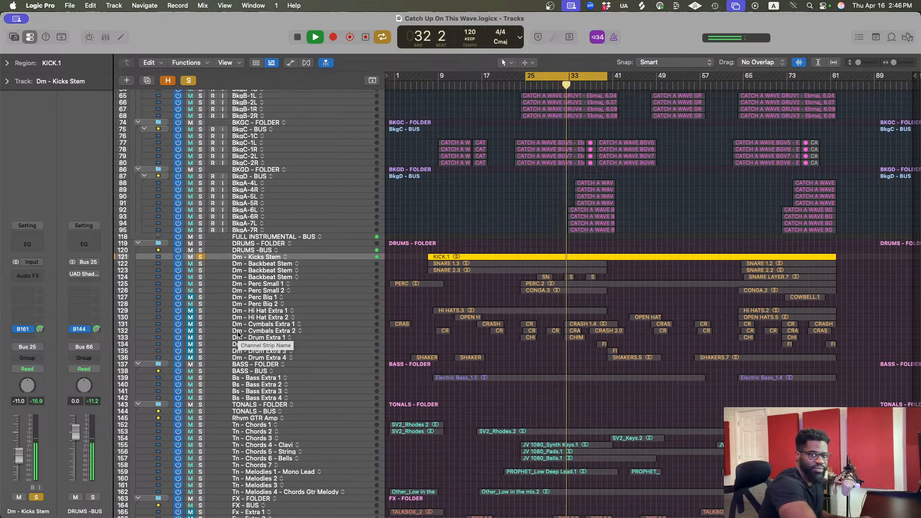
- Stop playback and insert the FabFilter Pro-Q 3 equalizer as an audio effect on the Dm - Kicks Stem channel
scroll(534, 334, "up", 2)
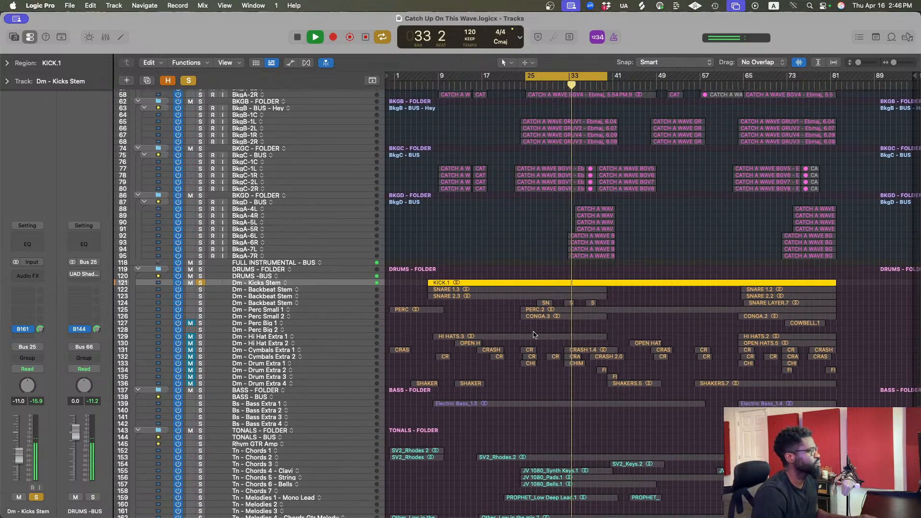
left_click(654, 271)
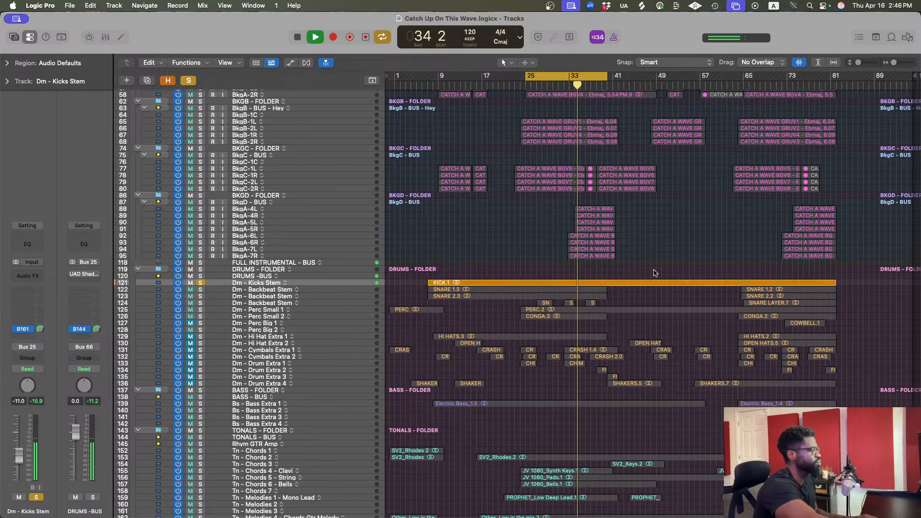
left_click(36, 274)
left_click(40, 226)
key("space")
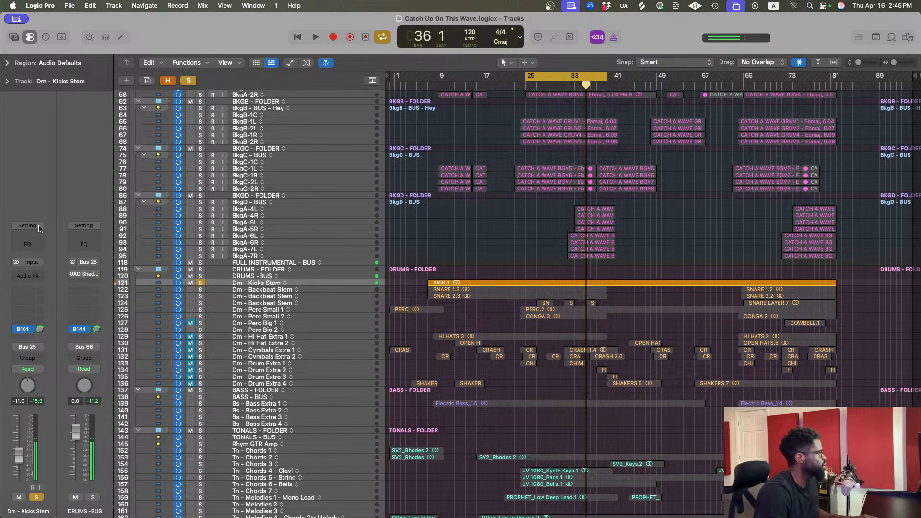
left_click(29, 281)
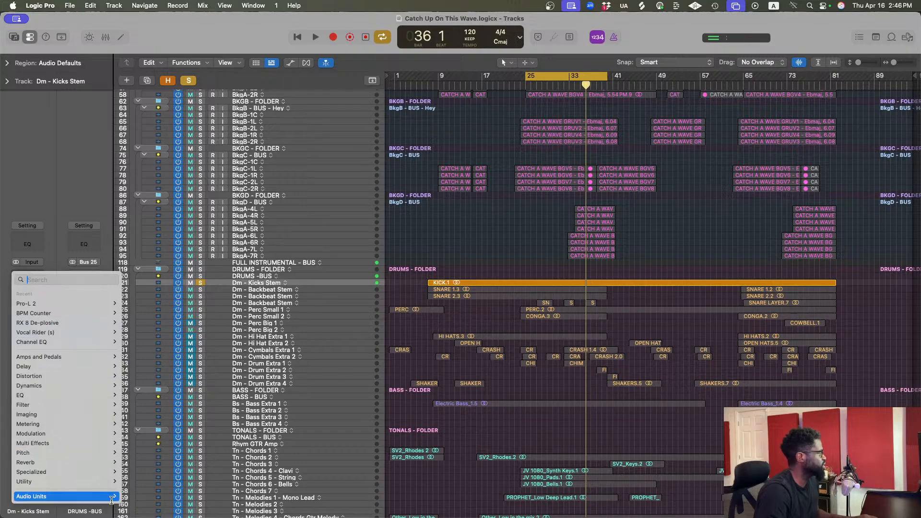
mouse_move(111, 498)
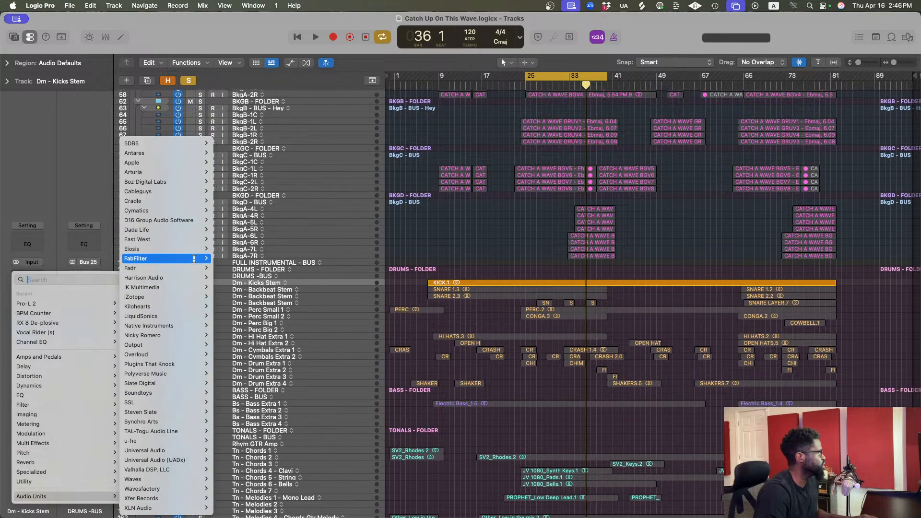
mouse_move(194, 259)
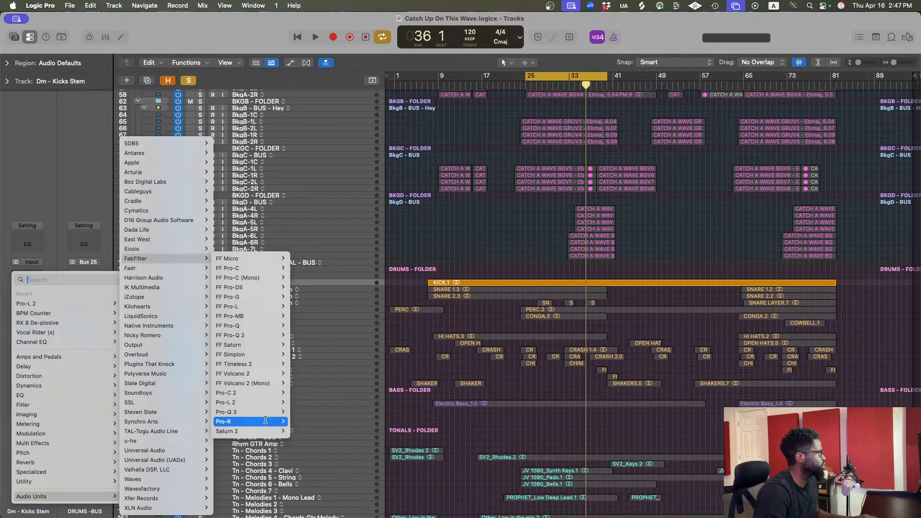
mouse_move(266, 411)
left_click(308, 412)
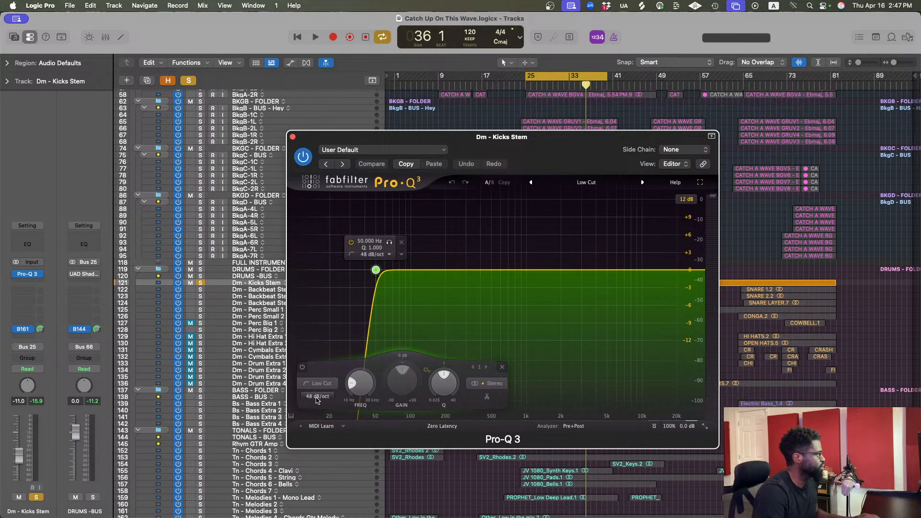
- With the kick playing, add a bell band at about 39 Hz in Pro-Q 3, then remove the low-cut band and undo that removal
key("space")
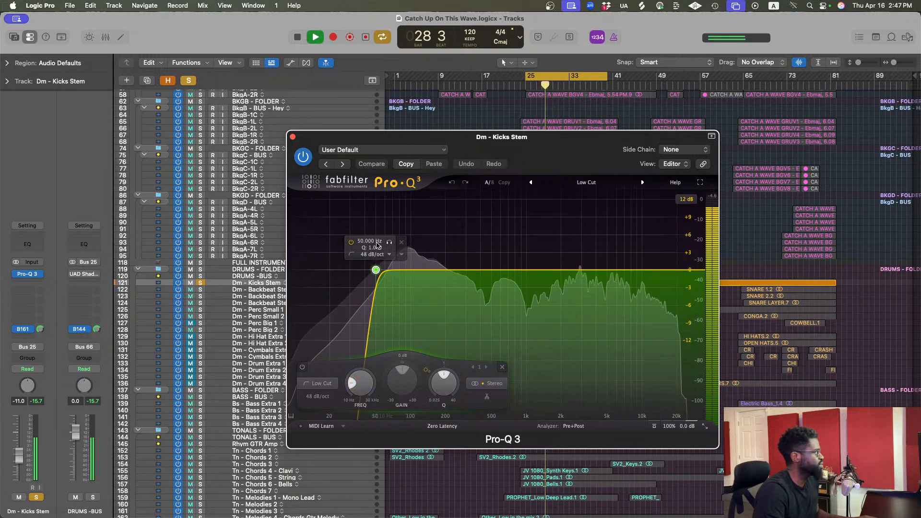
double_click(363, 271)
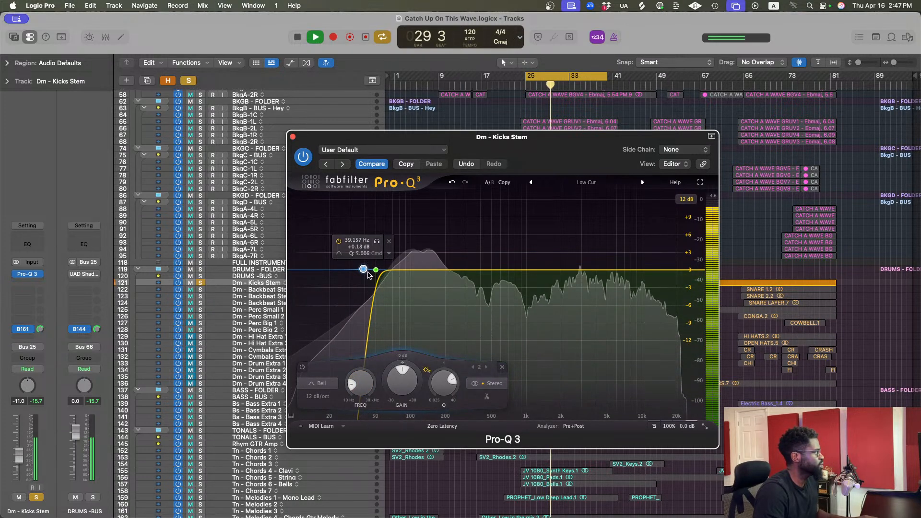
left_click(401, 242)
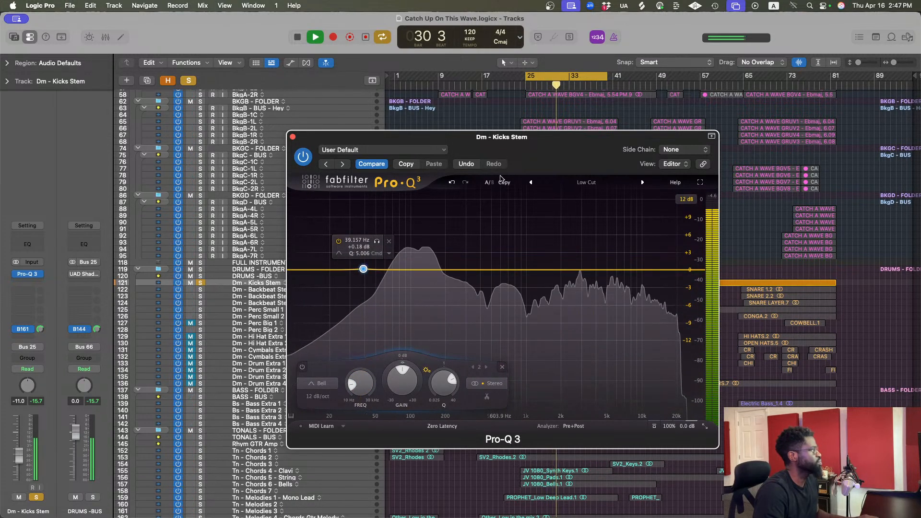
left_click(452, 182)
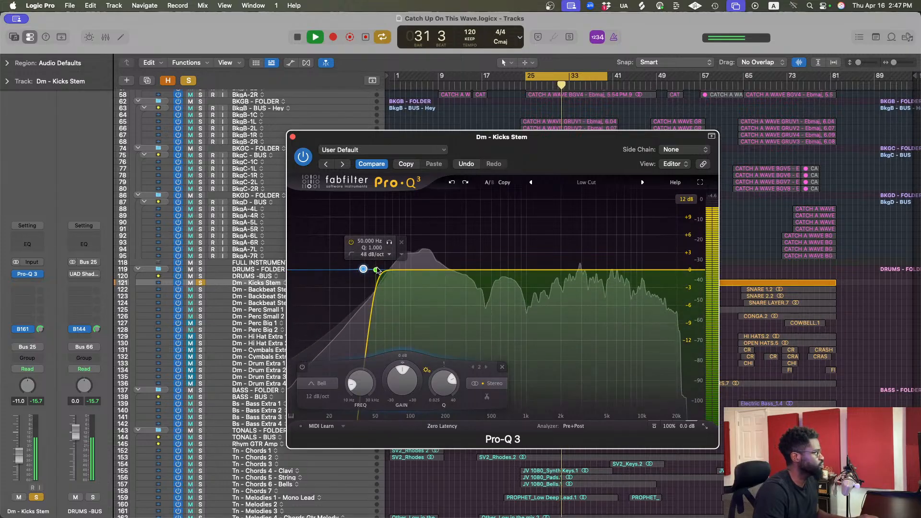
- Lower the kick's low-cut frequency to about 39 Hz, set its slope to 72 dB/oct, and save the project
mouse_move(377, 271)
left_mouse_down()
mouse_move(353, 271)
mouse_move(363, 272)
left_mouse_up()
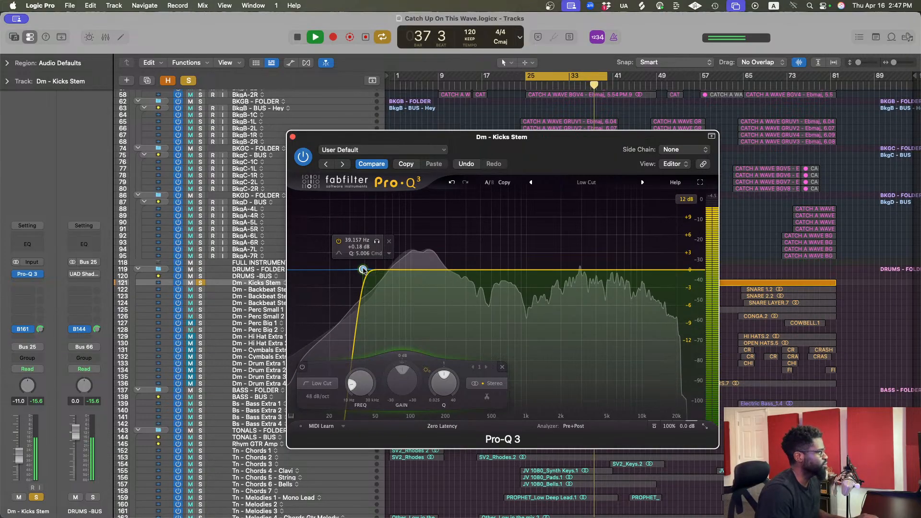
left_click(319, 398)
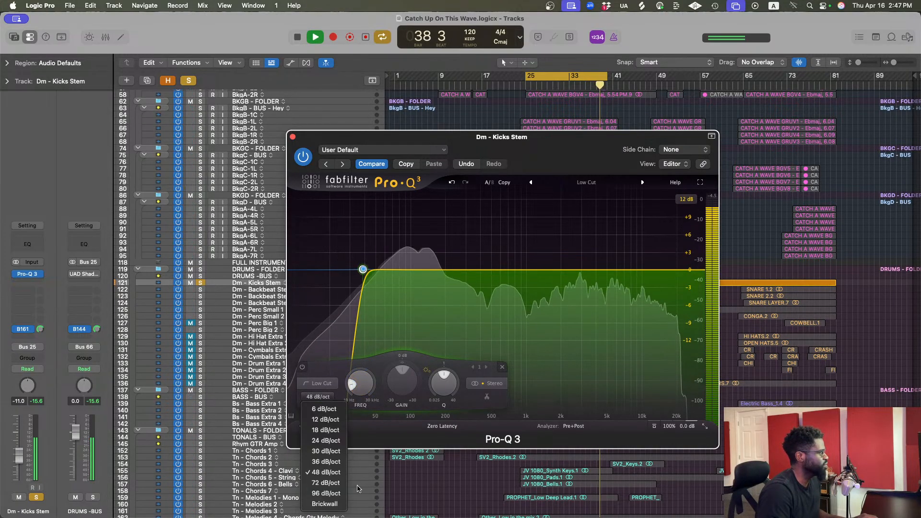
left_click(332, 481)
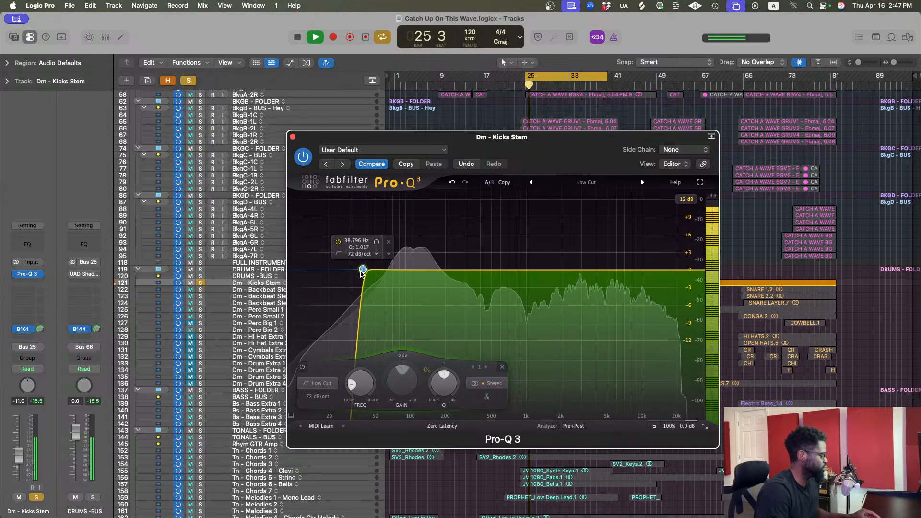
key("super+s")
key("Return")
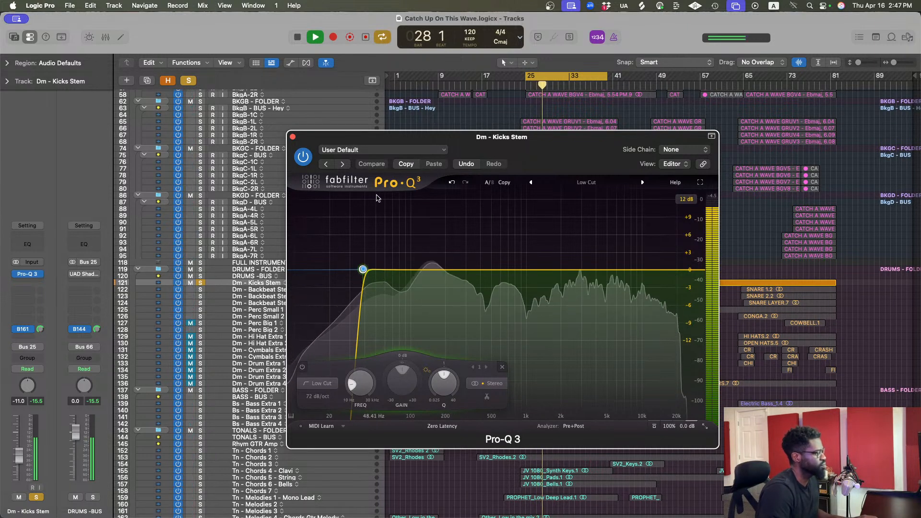
- Close the kick's Pro-Q 3 window, then solo and select the Bs - Bass Extra 1 track
left_click(293, 137)
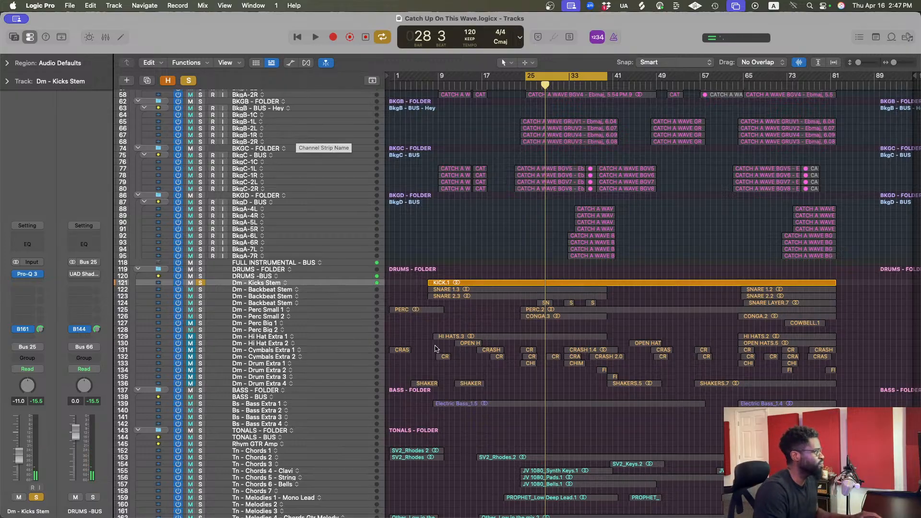
left_click(200, 404)
scroll(242, 338, "down", 5)
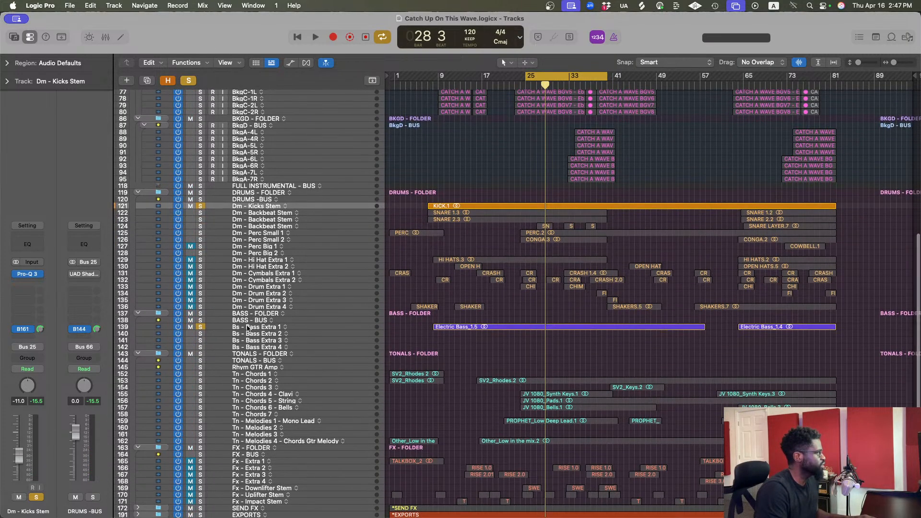
left_click(248, 328)
scroll(494, 384, "up", 5)
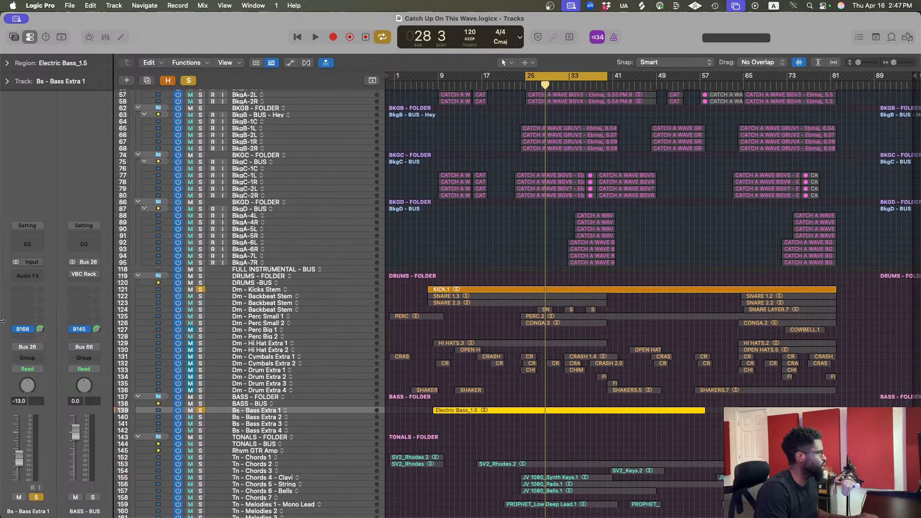
- Insert the stereo Wavesfactory Trackspacer 2.5 on the Bs - Bass Extra 1 channel and move its window clear of the track list
left_click(36, 282)
mouse_move(31, 496)
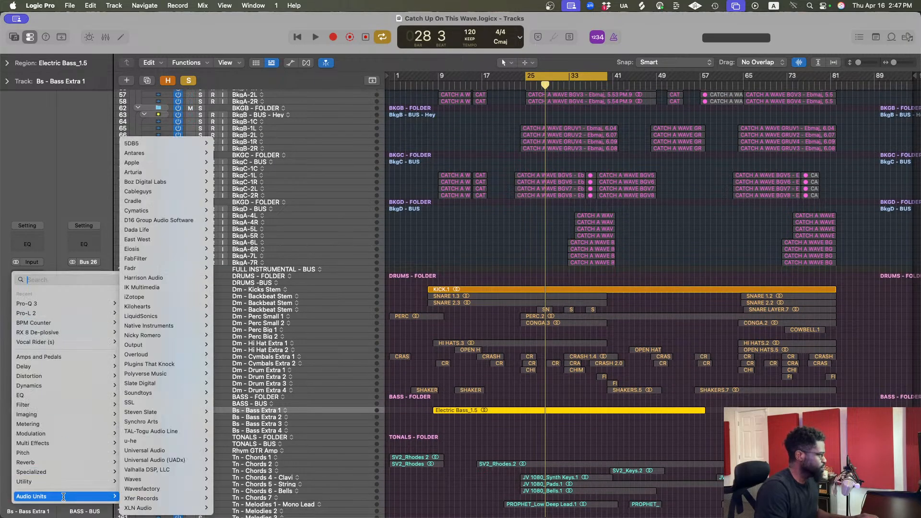
mouse_move(166, 489)
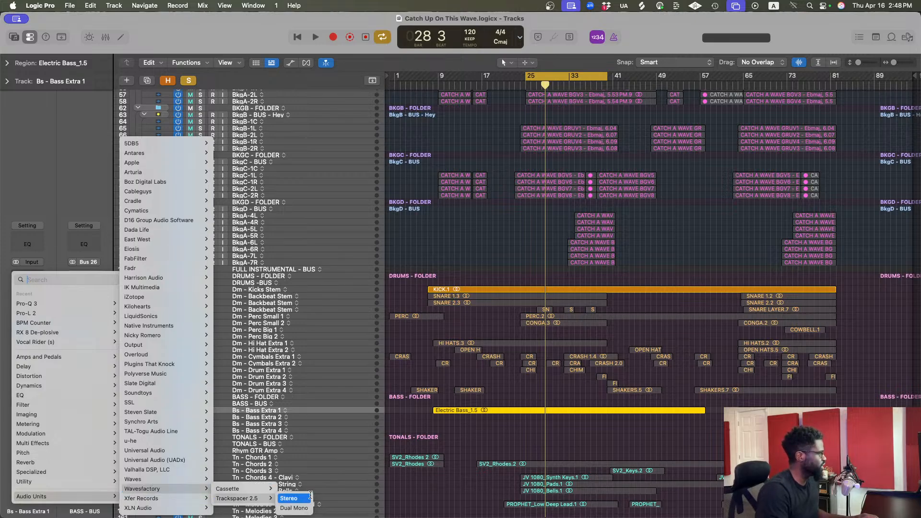
left_click(309, 498)
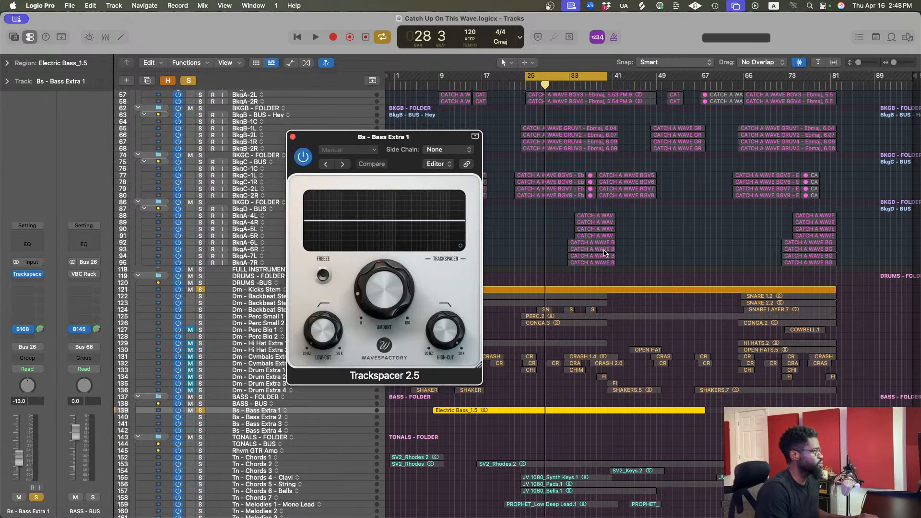
left_click_drag(408, 144, 723, 227)
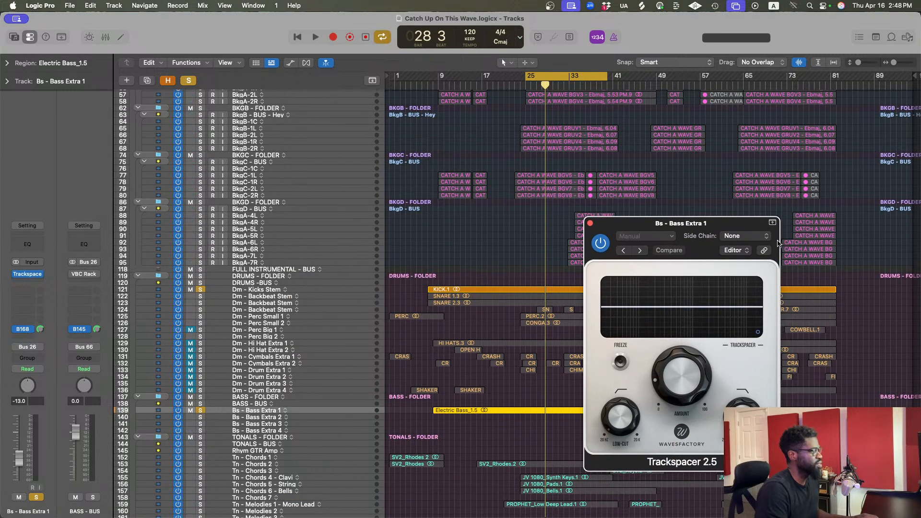
- Set Trackspacer's side chain source to Dm - Kicks Stem (Audio 83)
left_click(748, 236)
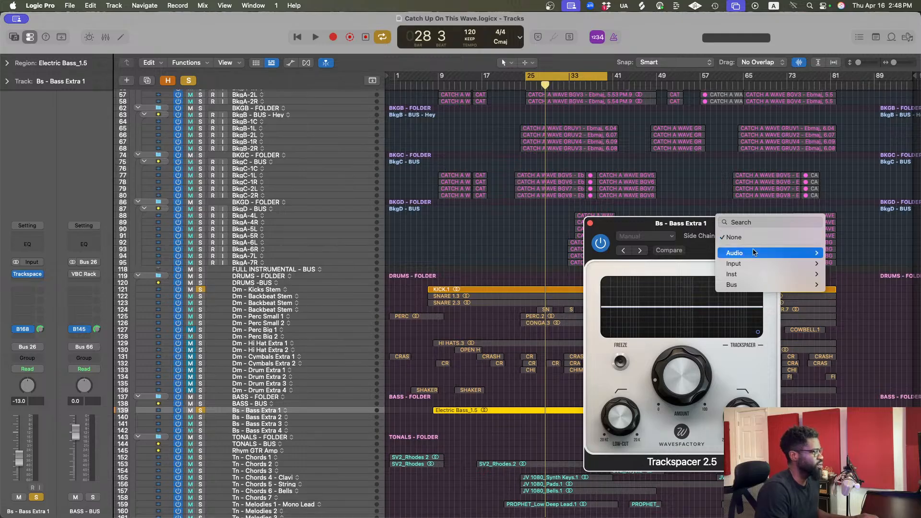
mouse_move(750, 255)
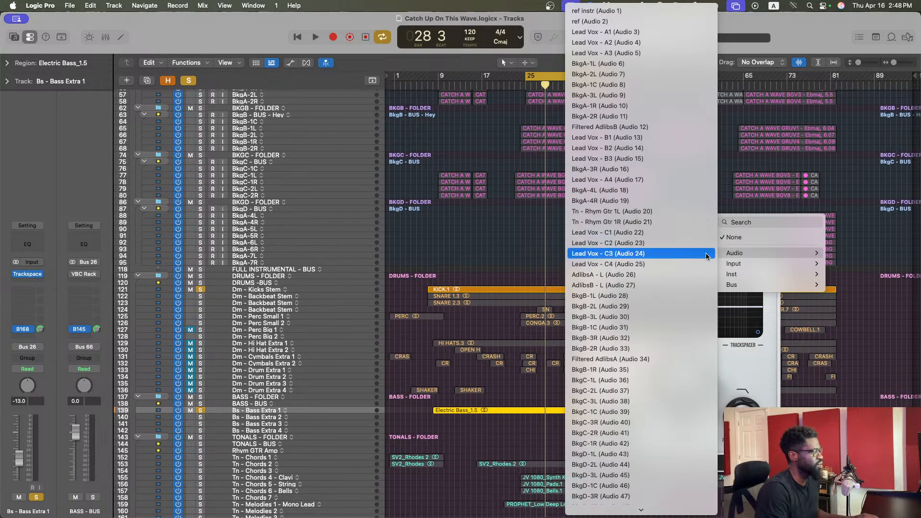
mouse_move(652, 516)
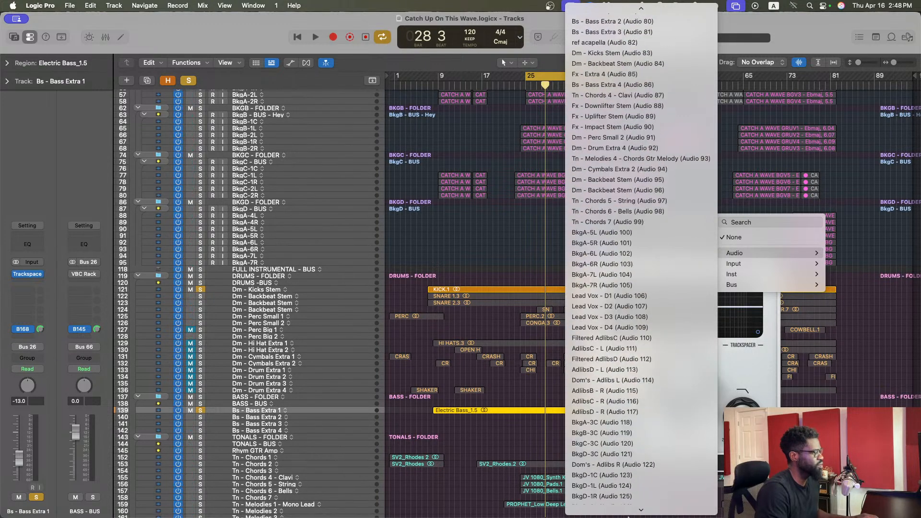
mouse_move(630, 8)
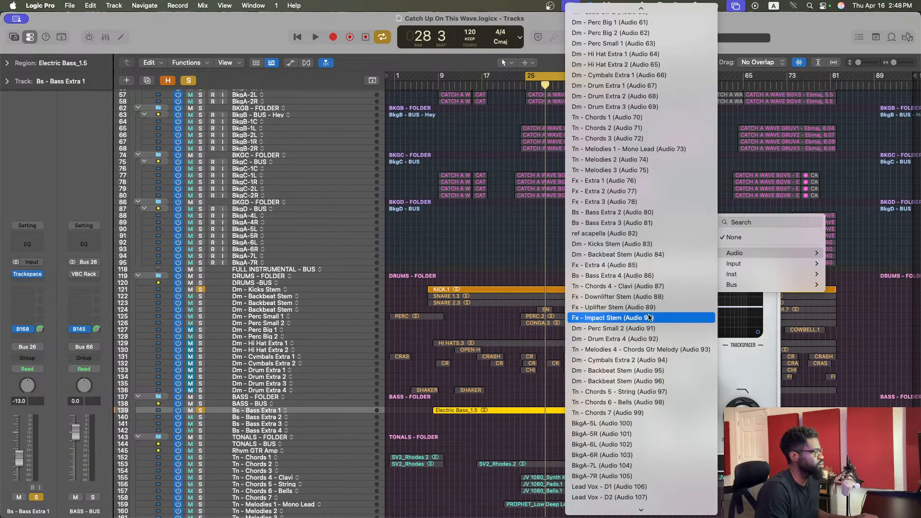
left_click(658, 241)
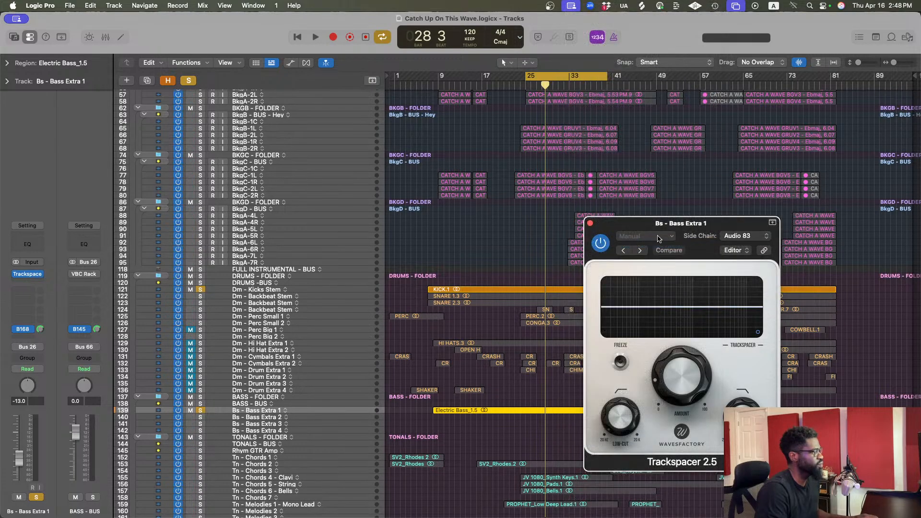
- Turn Low Latency Mode on and back off
left_click(662, 30)
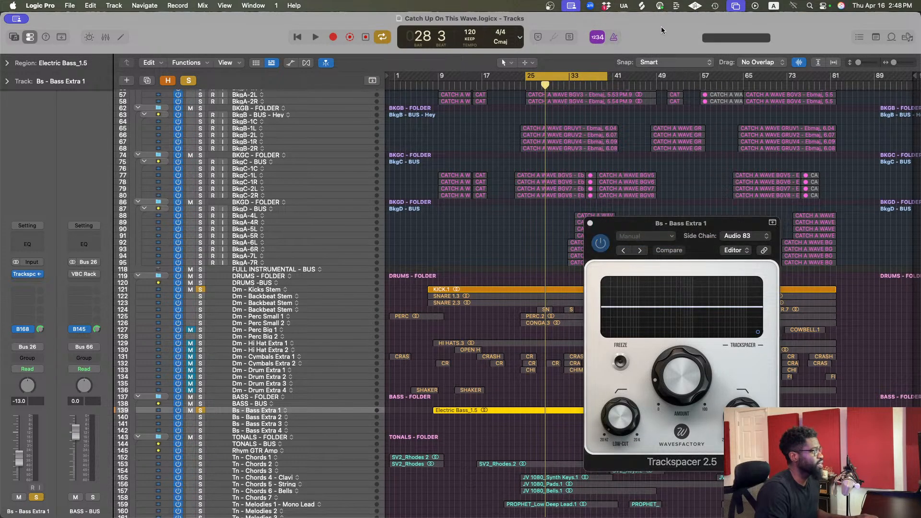
key("ctrl+l")
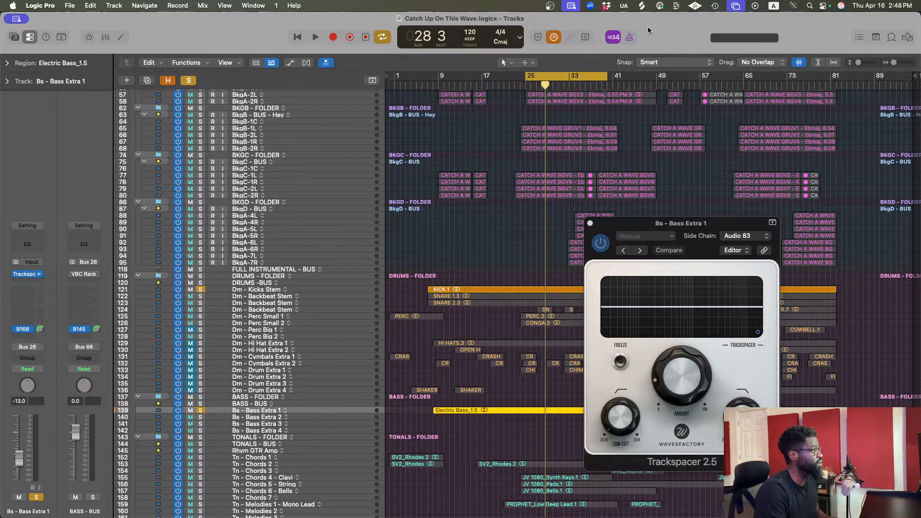
key("ctrl+l")
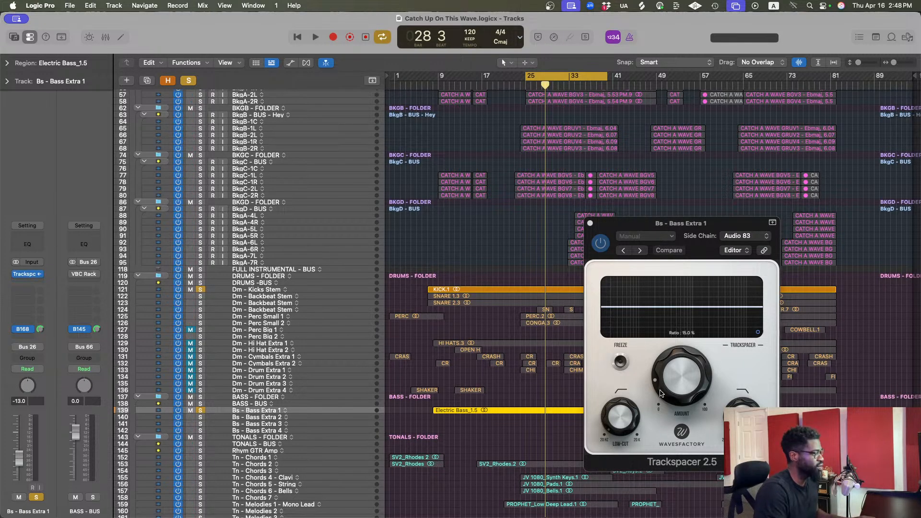
- Adjust Trackspacer's Amount and Low-Cut, then bypass the plug-in on the bass channel
left_click(668, 377)
left_click_drag(669, 375, 667, 372)
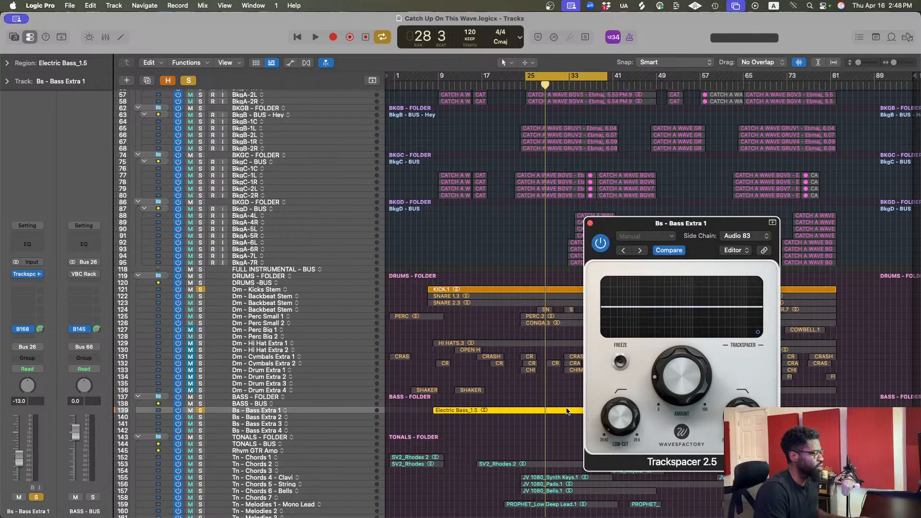
left_click_drag(612, 416, 609, 429)
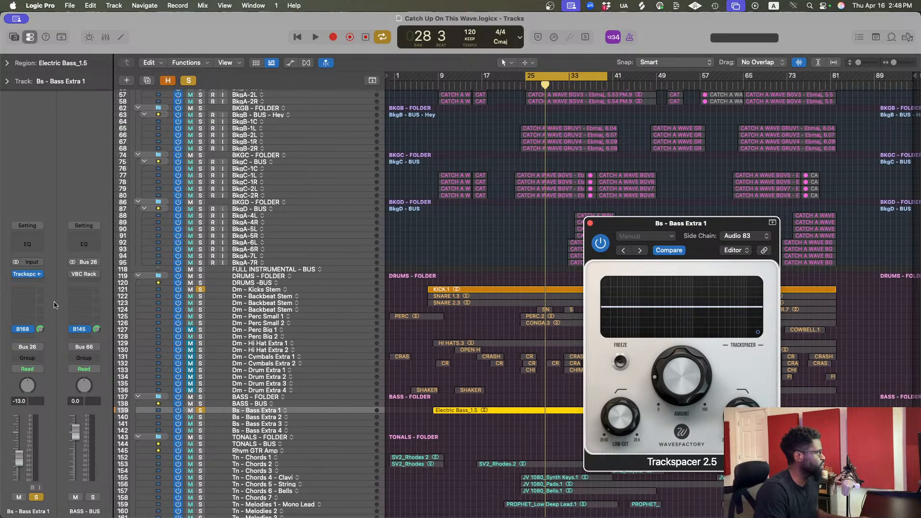
mouse_move(19, 276)
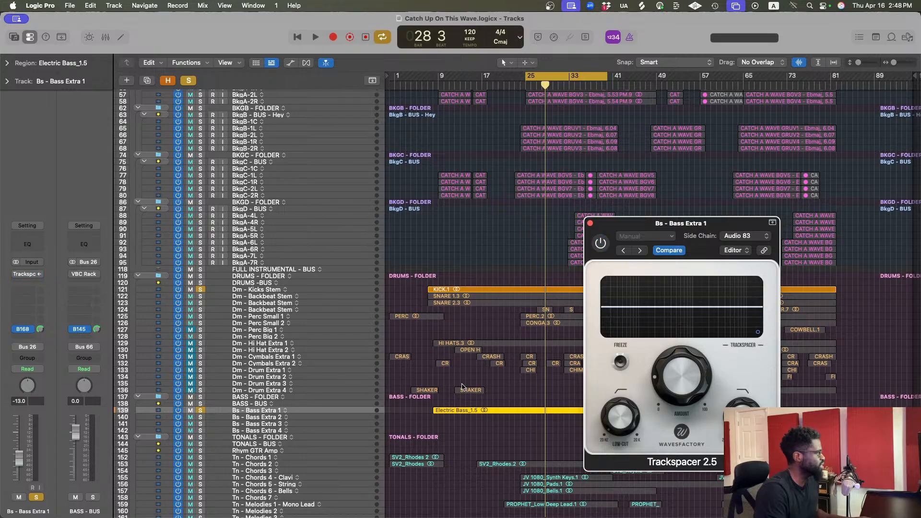
- Take the Dm - Kicks Stem out of solo and listen to the bass alone, then stop playback
left_click(201, 290)
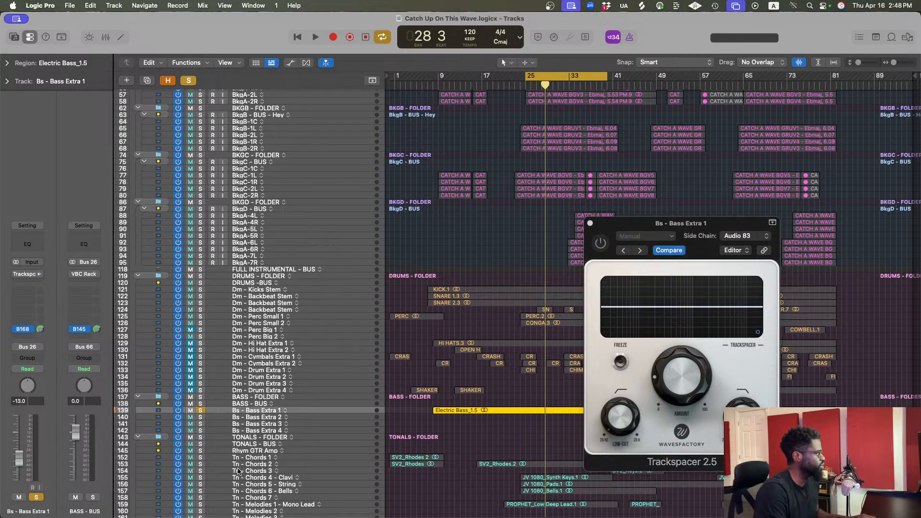
key("space")
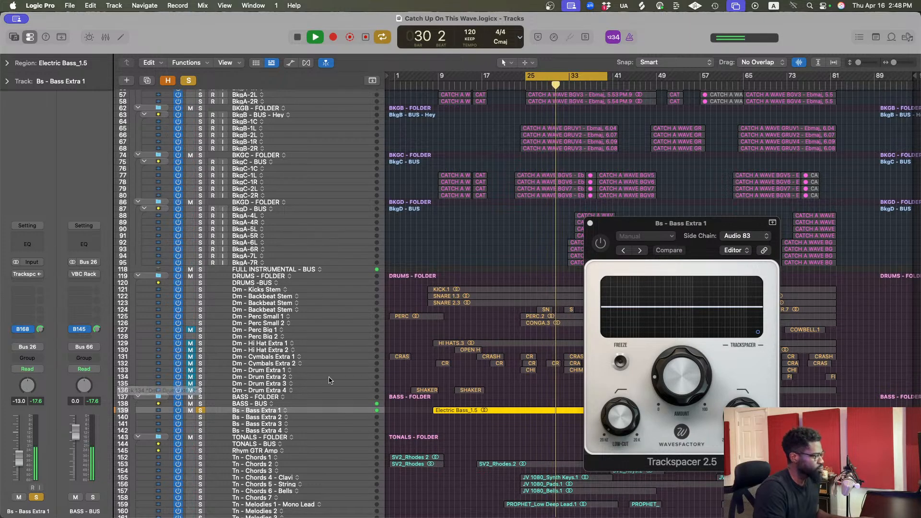
key("space")
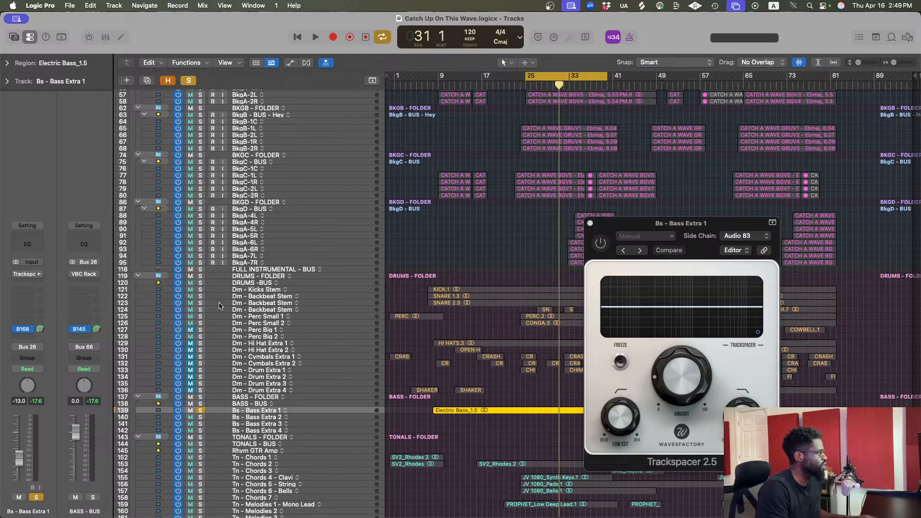
- Select the Dm - Kicks Stem track and solo it again alongside the bass
left_click(253, 296)
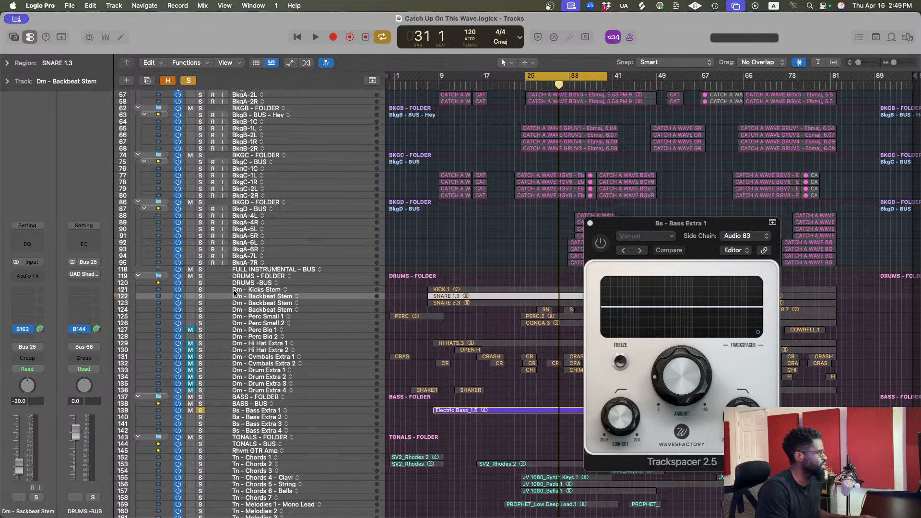
left_click(235, 290)
left_click(201, 290)
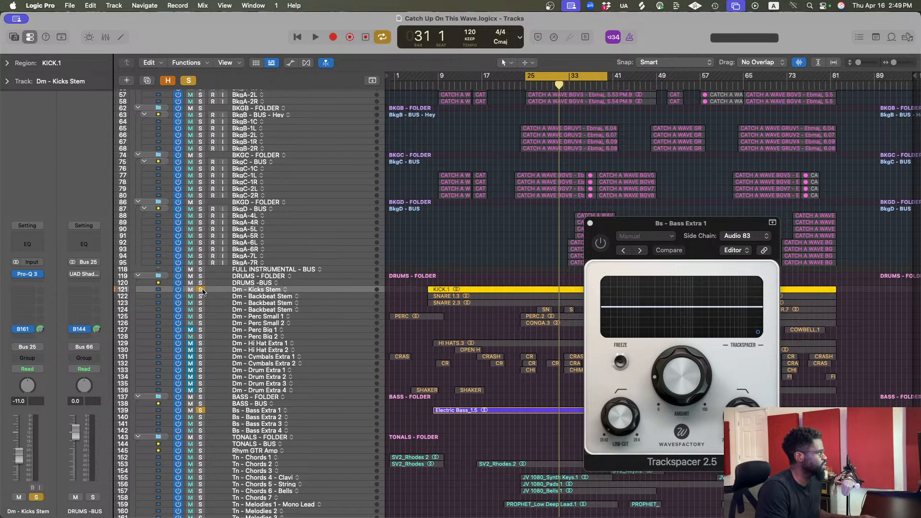
- In the kick's Pro-Q 3, lower the low-cut frequency to about 21 Hz and switch processing to Linear Phase
left_click(28, 274)
left_click_drag(362, 269, 331, 269)
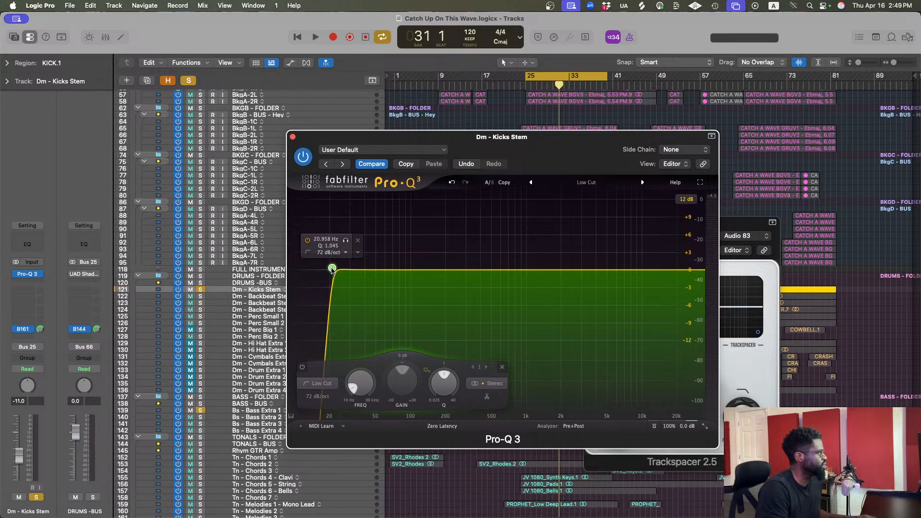
left_click(442, 426)
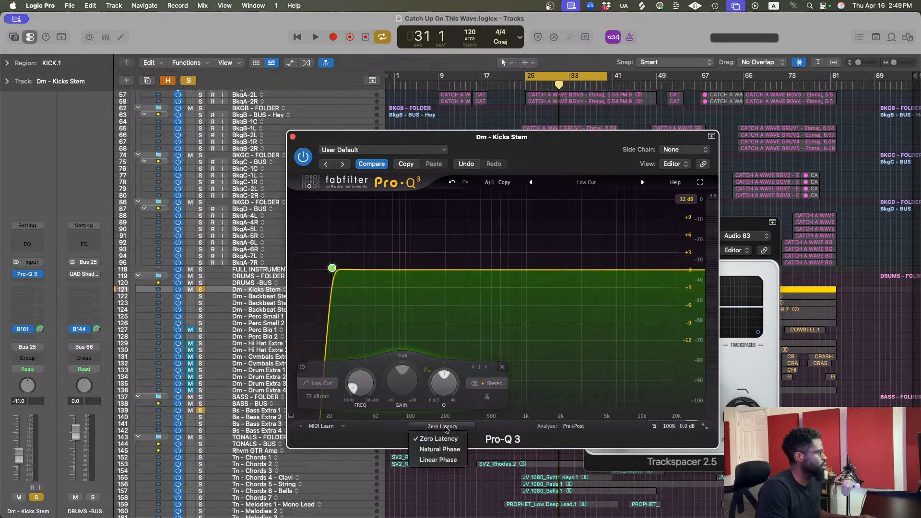
left_click(444, 462)
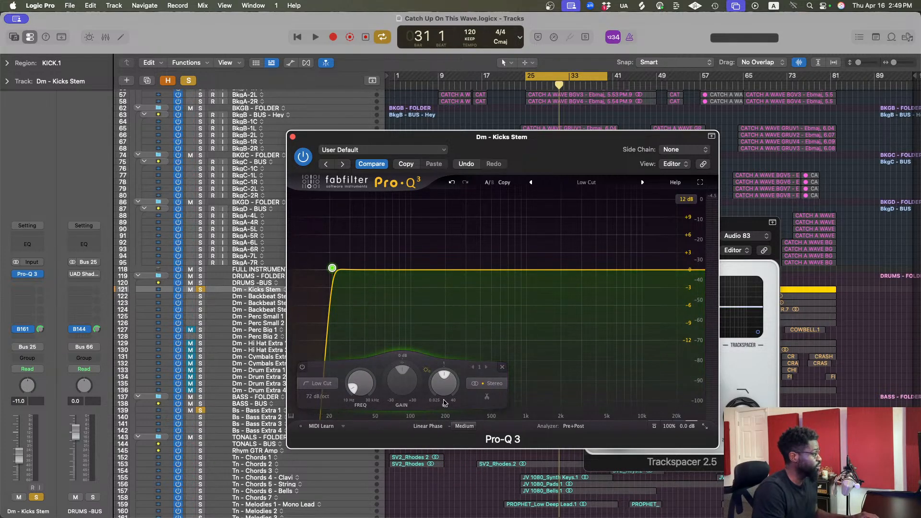
- Set the kick's low-cut slope to 96 dB/oct and close the Pro-Q 3 window
mouse_move(332, 268)
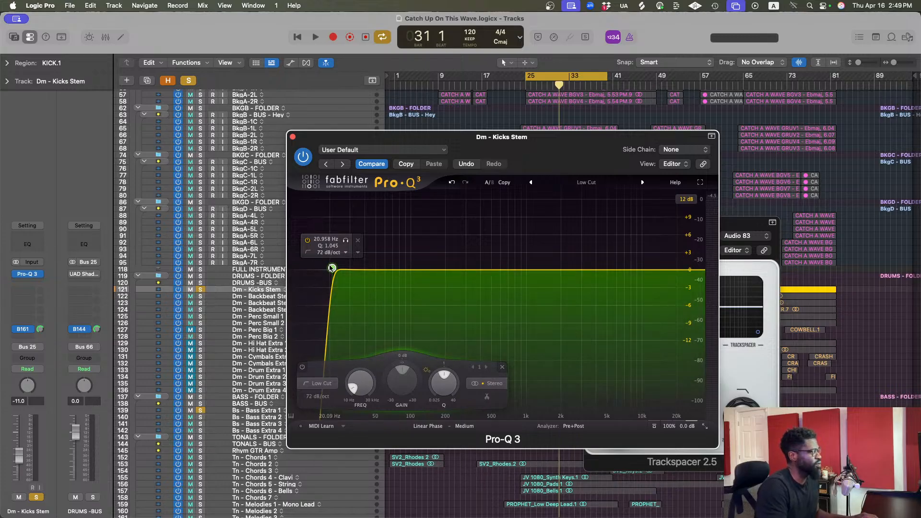
left_click(330, 268, "alt+shift")
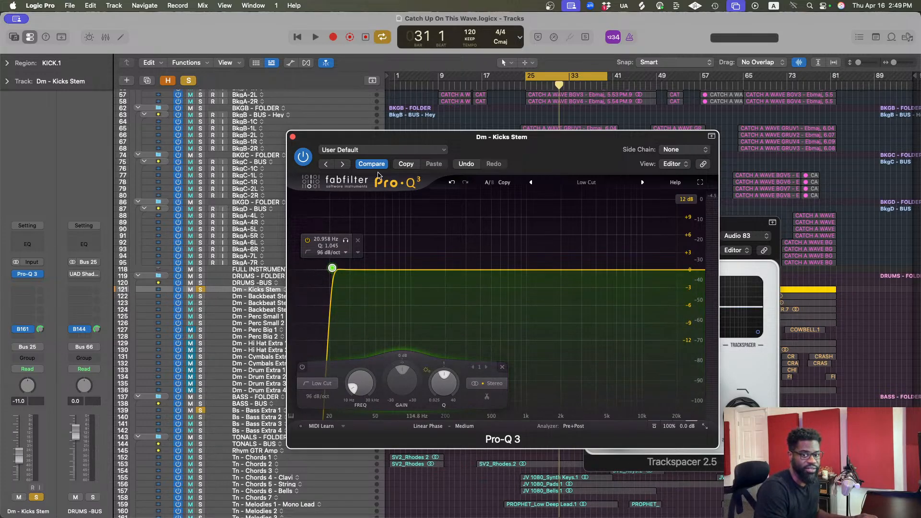
left_click(292, 137)
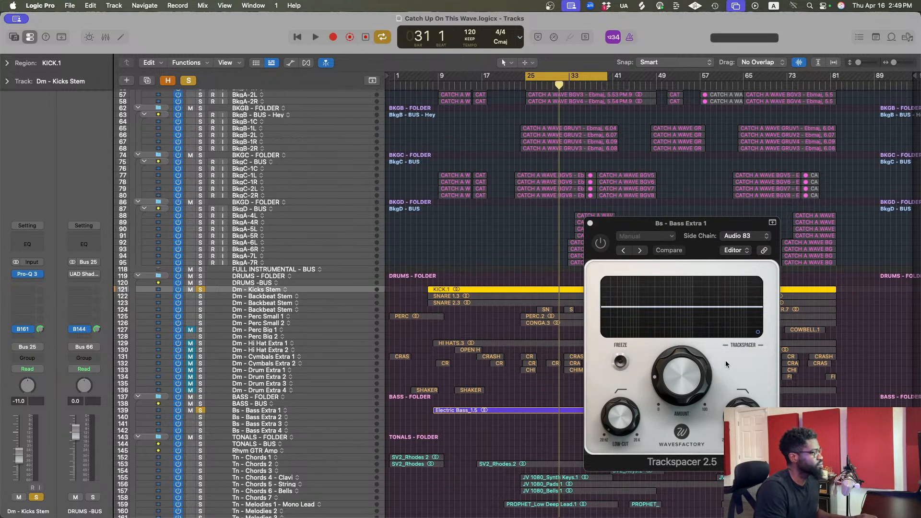
- Play the soloed kick and bass together and save the project
key("space")
left_click(561, 435)
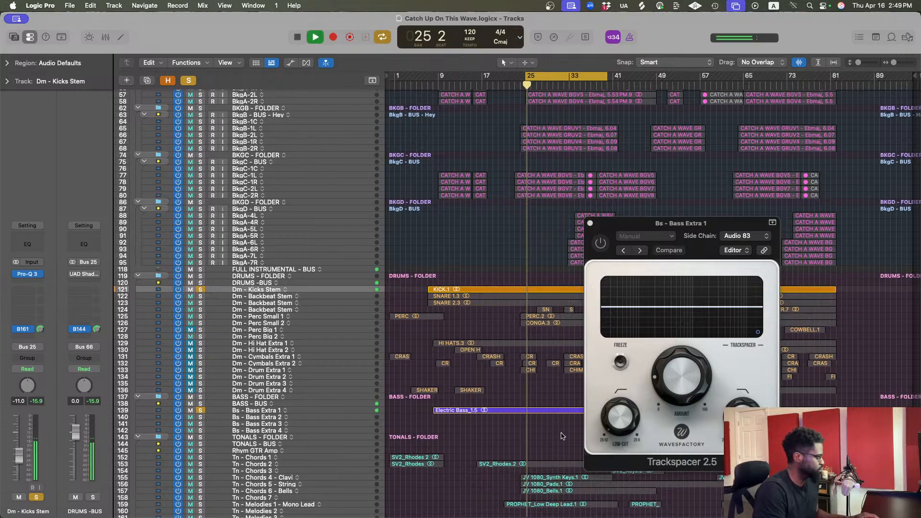
key("super+s")
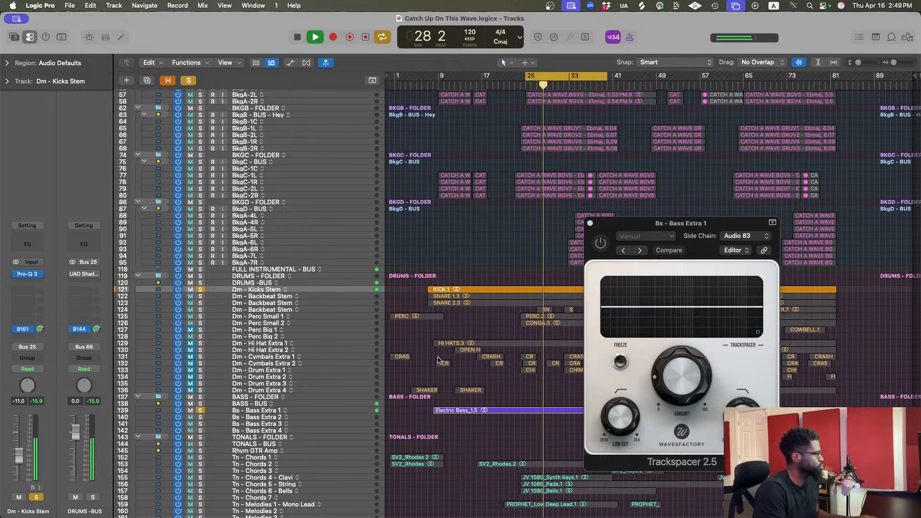
- Select the Bs - Bass Extra 1 track, stop playback, and close the Trackspacer window
left_click(333, 412)
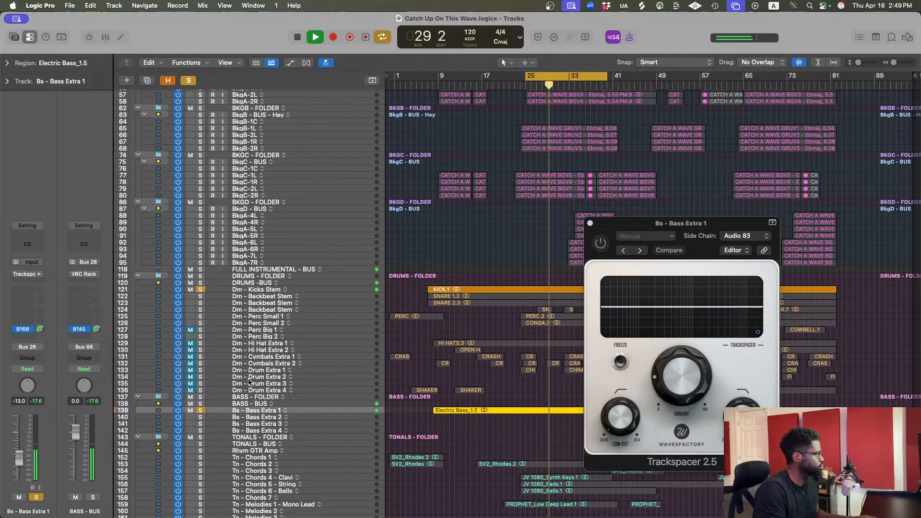
key("space")
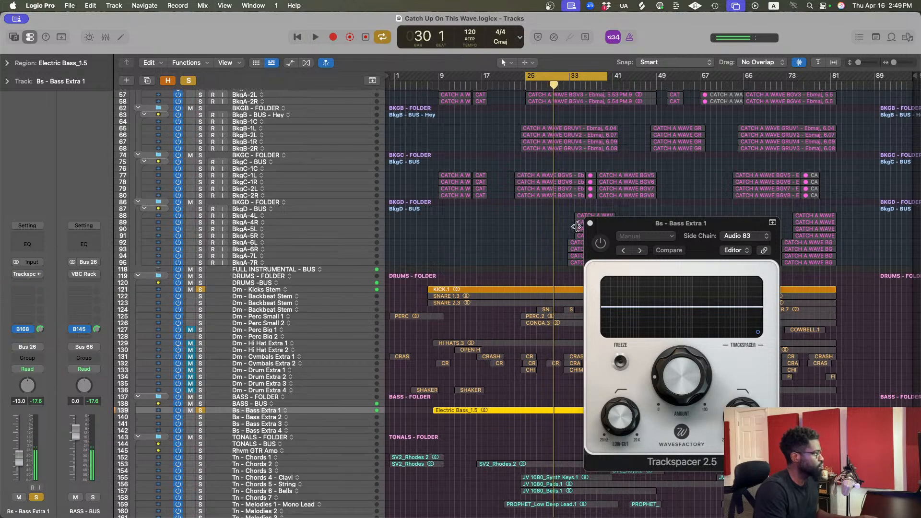
left_click(590, 223)
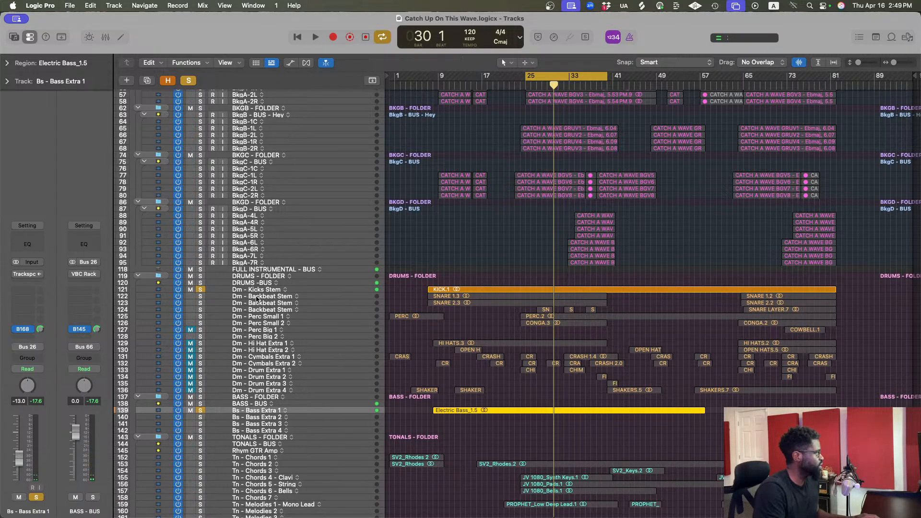
- Insert Pro-Q 3 before Trackspacer on the Bs - Bass Extra 1 track, set its low cut to about 51 Hz, and save the project
left_click(27, 273)
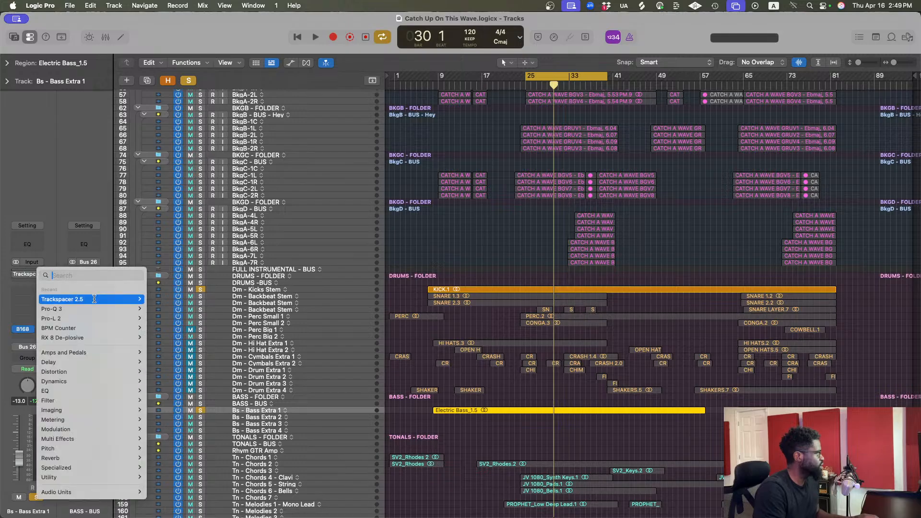
mouse_move(95, 309)
left_click(153, 307)
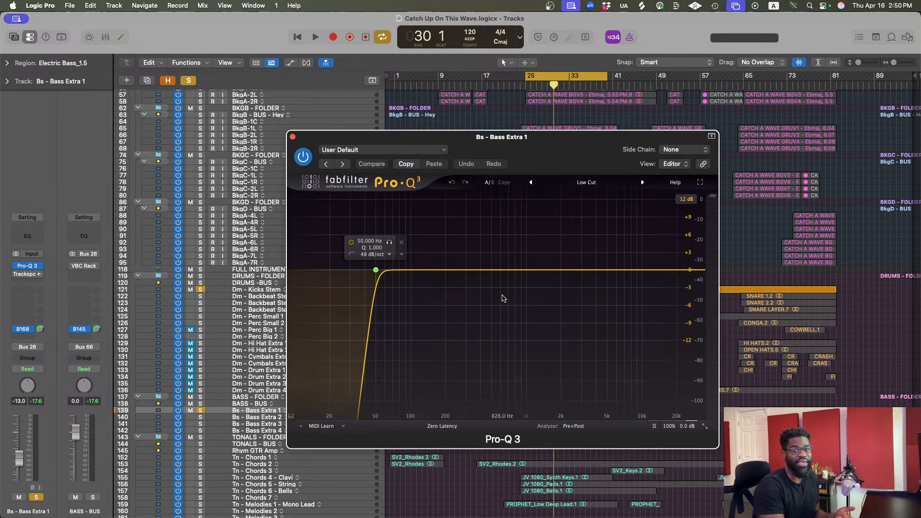
mouse_move(376, 272)
left_mouse_down()
mouse_move(366, 270)
mouse_move(377, 271)
left_mouse_up()
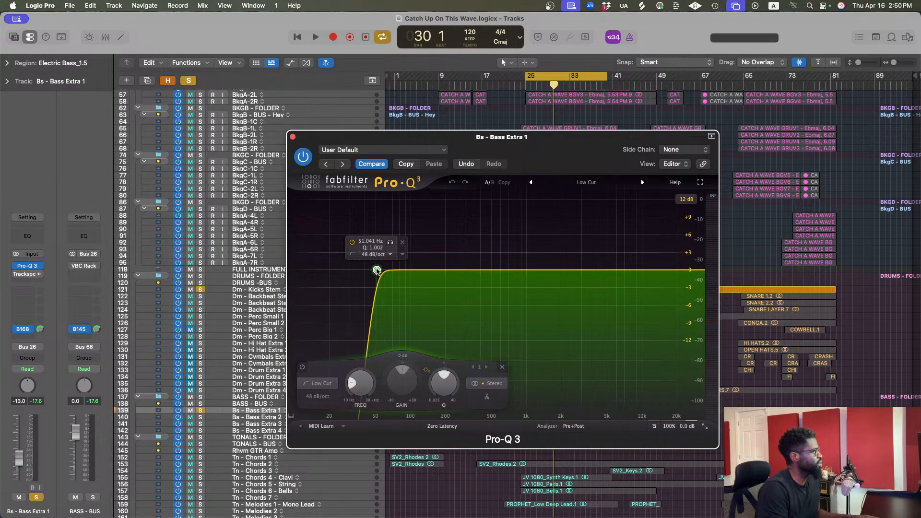
key("super+s")
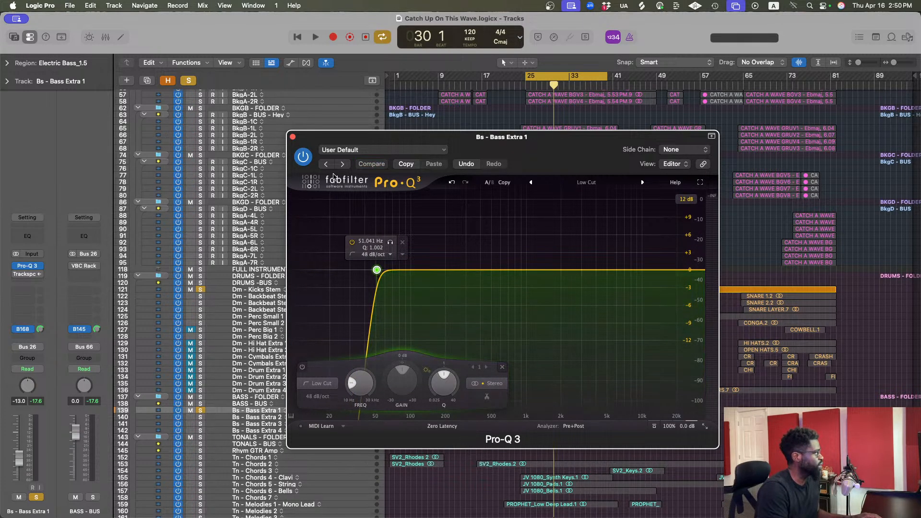
- Arrange the kick's and bass's Pro-Q 3 windows so both spectra show, and play the soloed kick and bass
left_click_drag(378, 141, 625, 146)
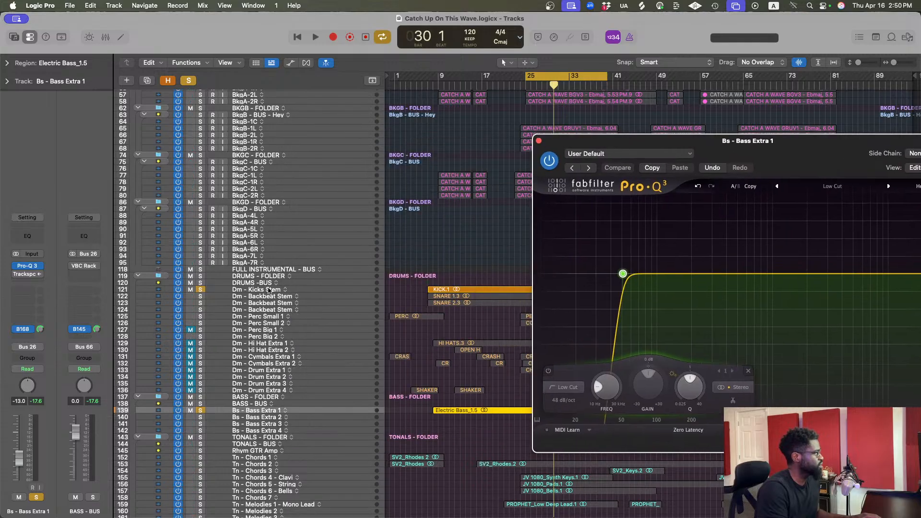
left_click(270, 289)
left_click(36, 273)
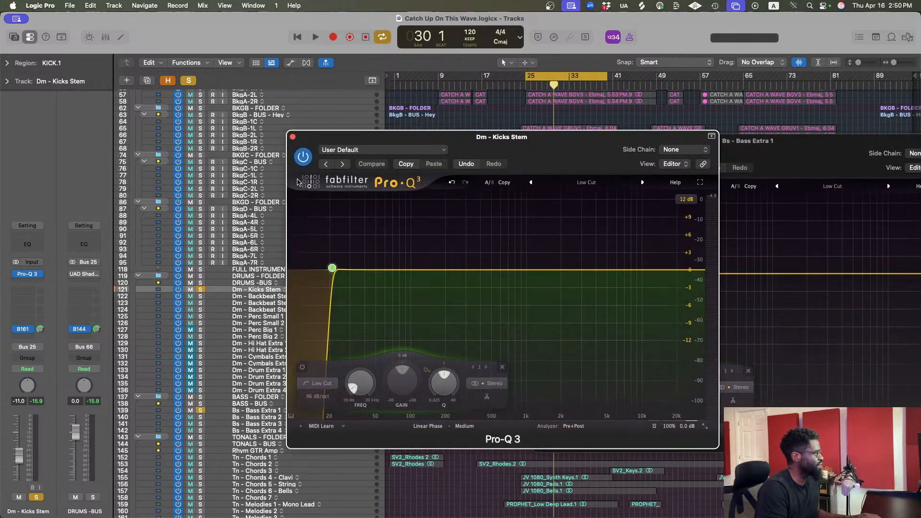
left_click_drag(546, 143, 290, 52)
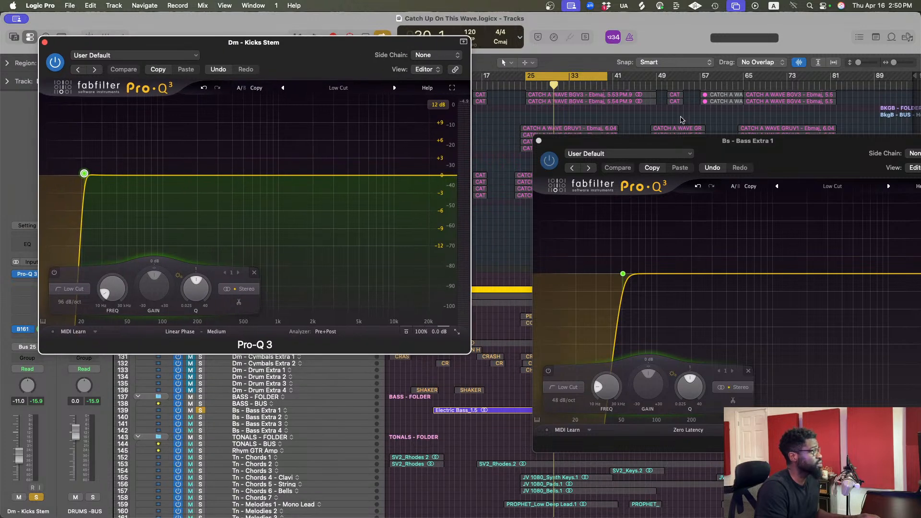
left_click_drag(709, 145, 619, 169)
key("space")
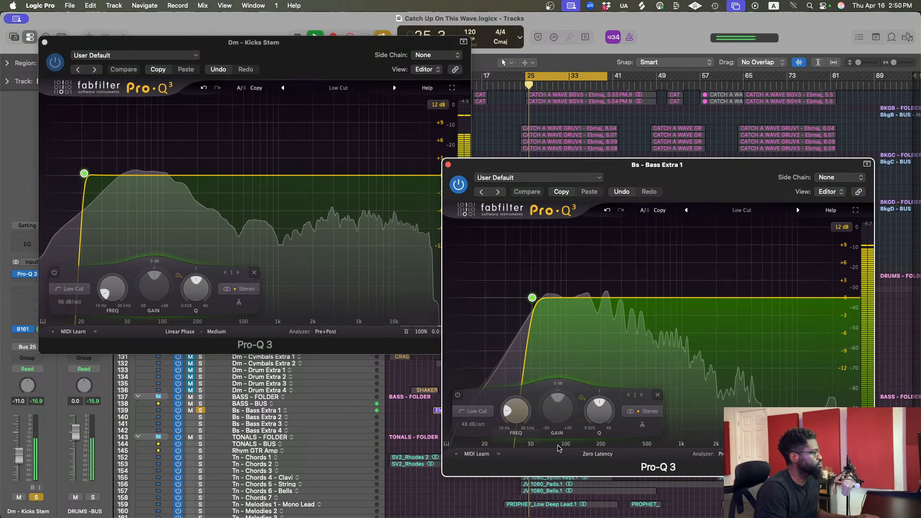
- Raise the bass's Pro-Q 3 low cut to about 61 Hz, try a 72 dB/oct slope, settle on 48 dB/oct, and close both EQ windows
left_click(474, 426)
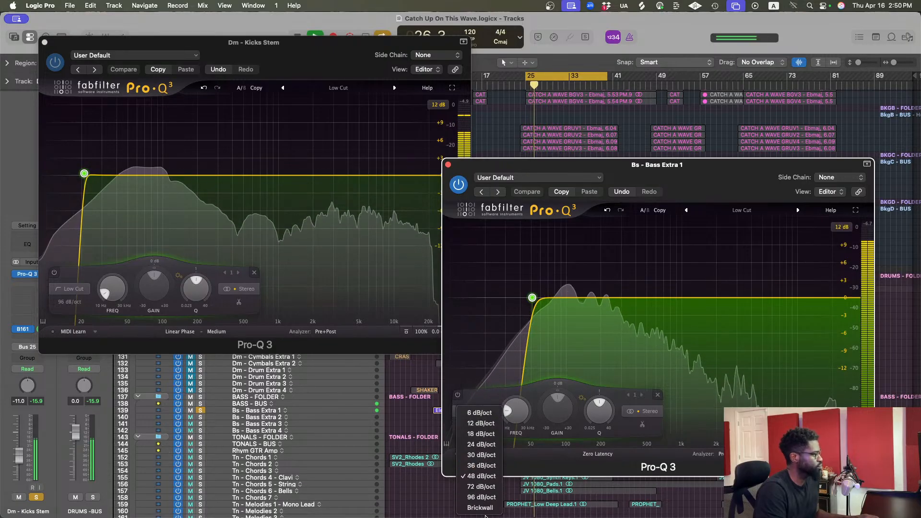
left_click(483, 486)
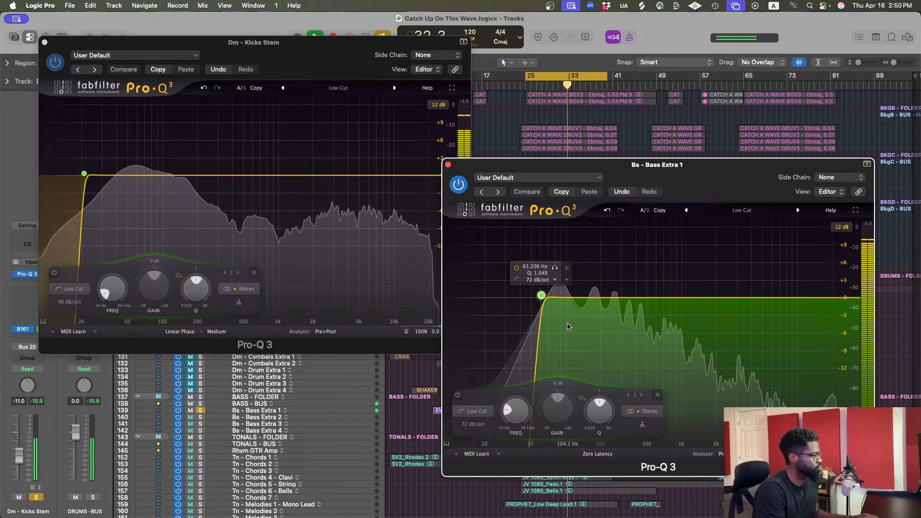
left_click(473, 425)
left_click(477, 496)
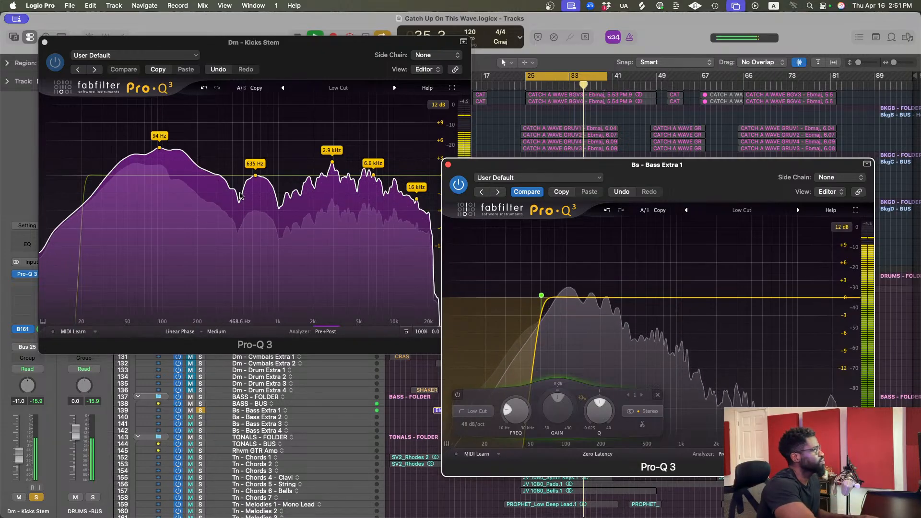
key("space")
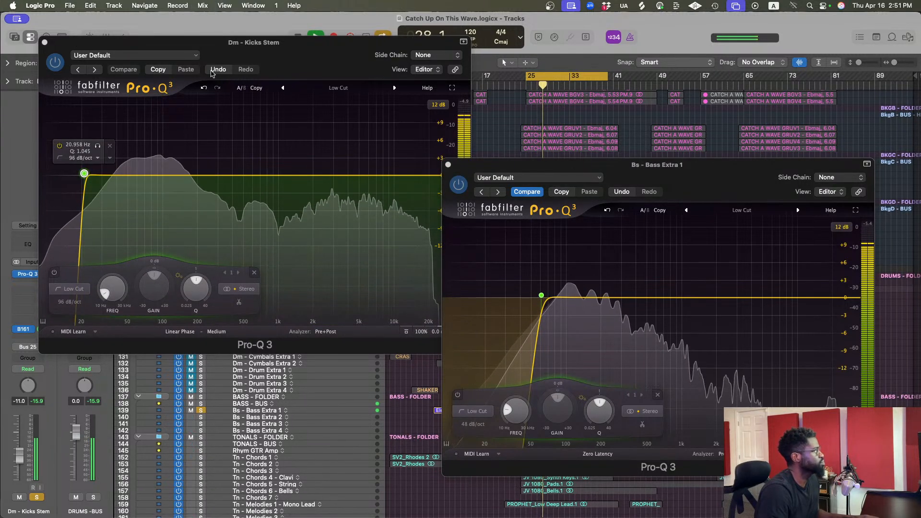
left_click(44, 44)
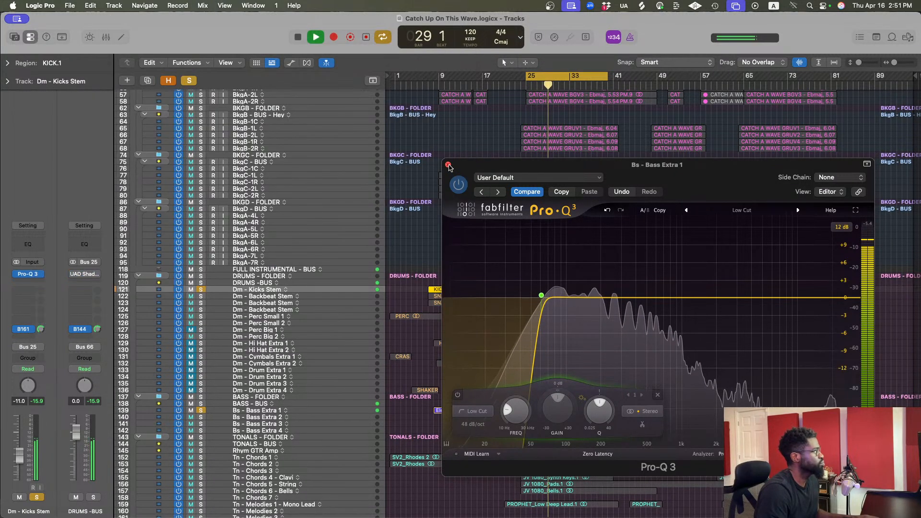
left_click(448, 165)
- Lower the high-cut of Trackspacer on Bs - Bass Extra 1 so it ducks only the lowest frequencies, stop playback, and save
left_click(323, 410)
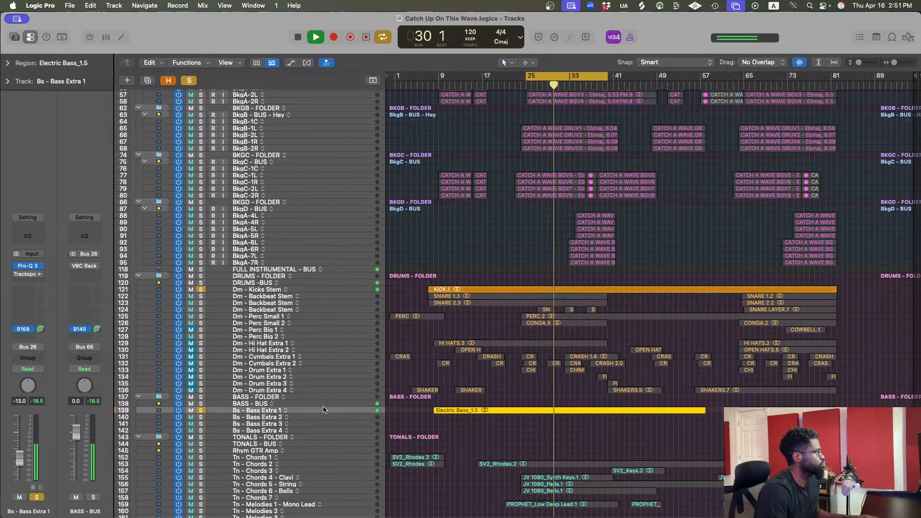
left_click(16, 275)
left_click(29, 275)
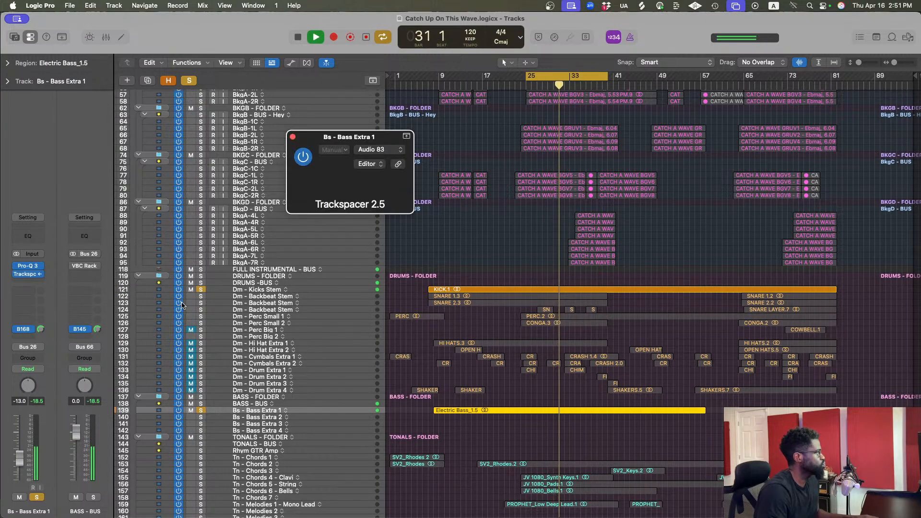
left_click_drag(435, 352, 422, 458)
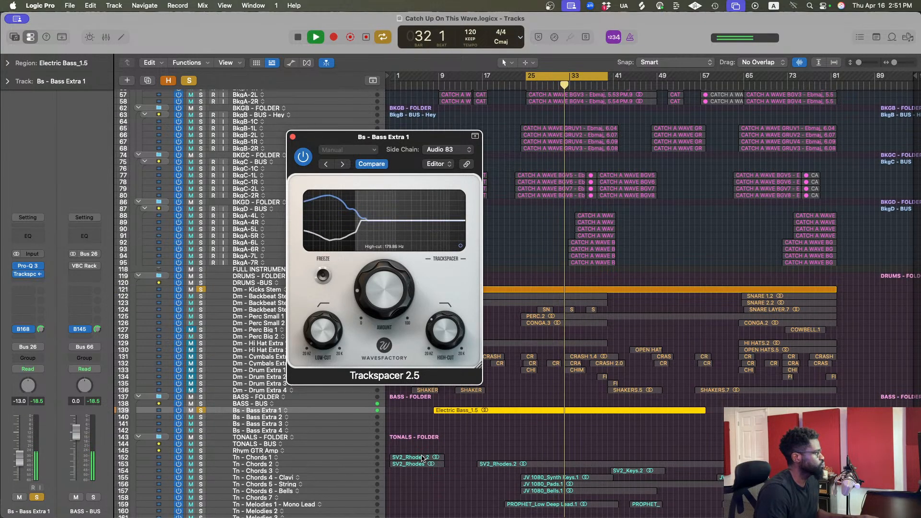
left_click_drag(446, 416, 444, 446)
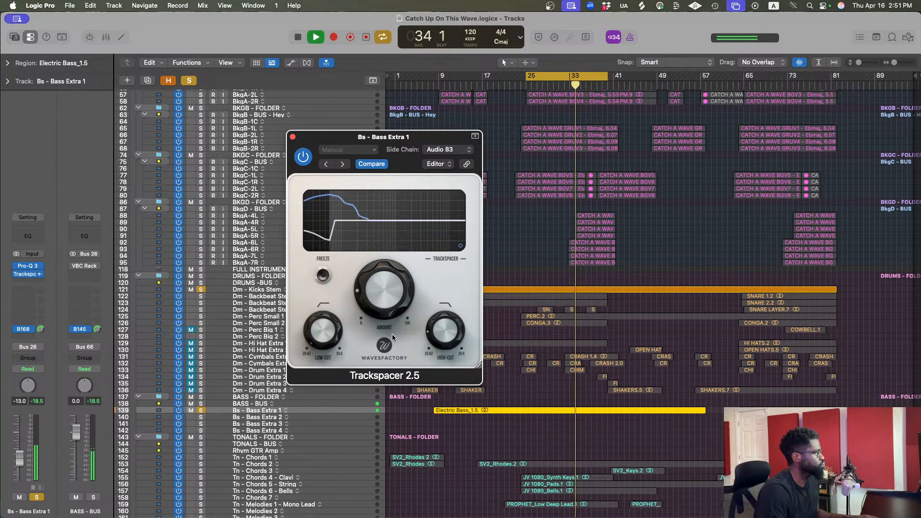
left_click_drag(444, 322, 447, 315)
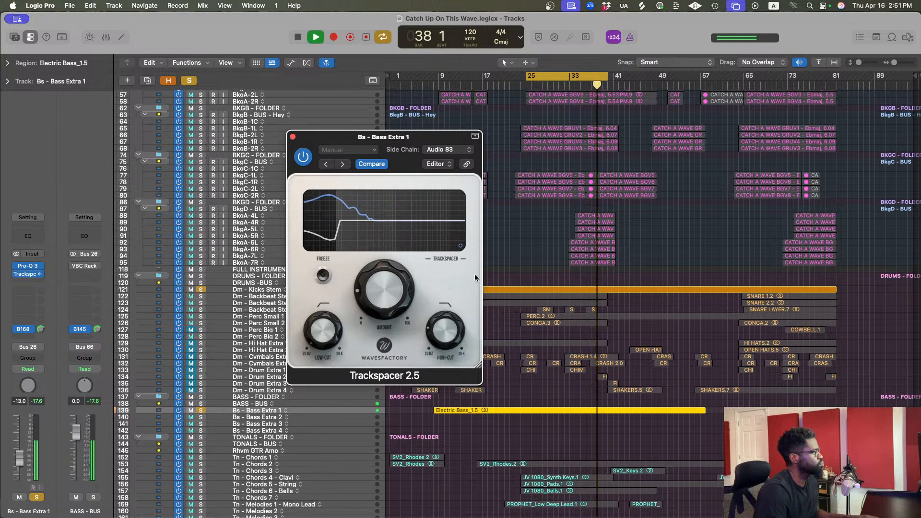
key("space")
key("super+s")
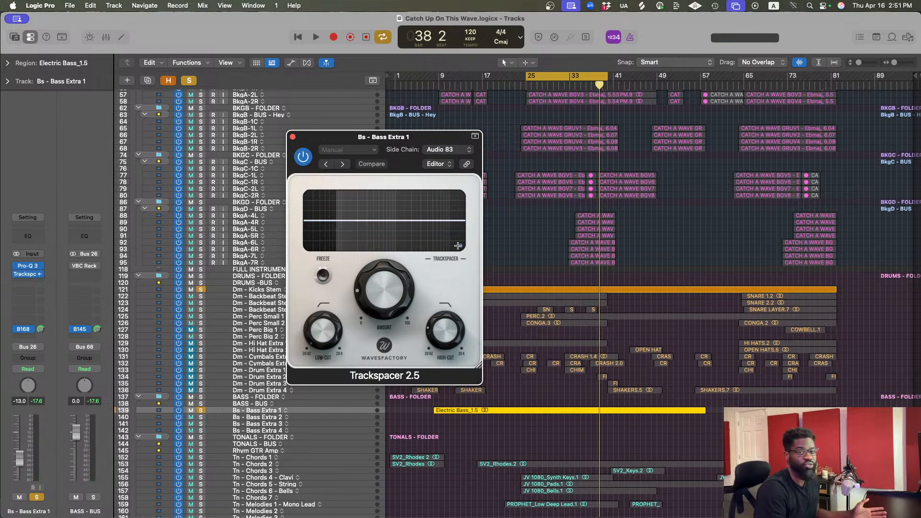
- In Trackspacer's Advanced Panel, set the attack to about 0.24 ms and the release to about 25 ms while kick and bass play
left_click(460, 245)
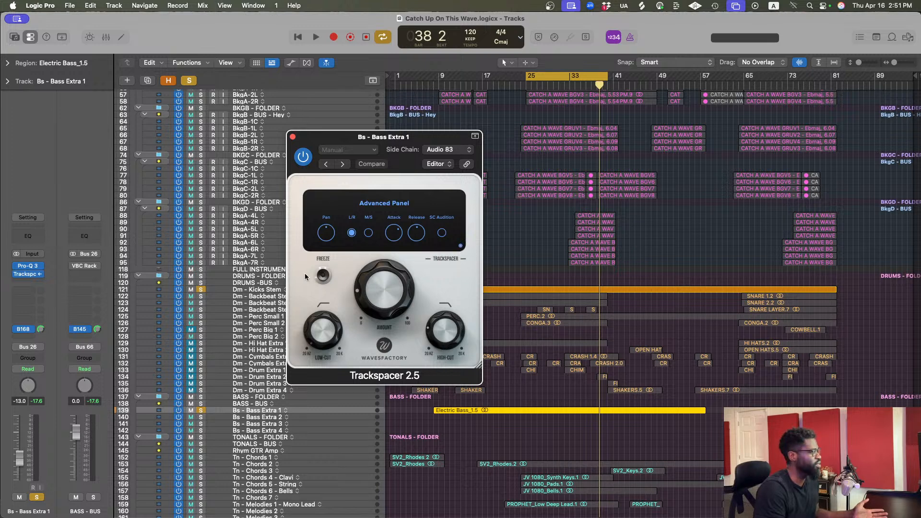
mouse_move(396, 231)
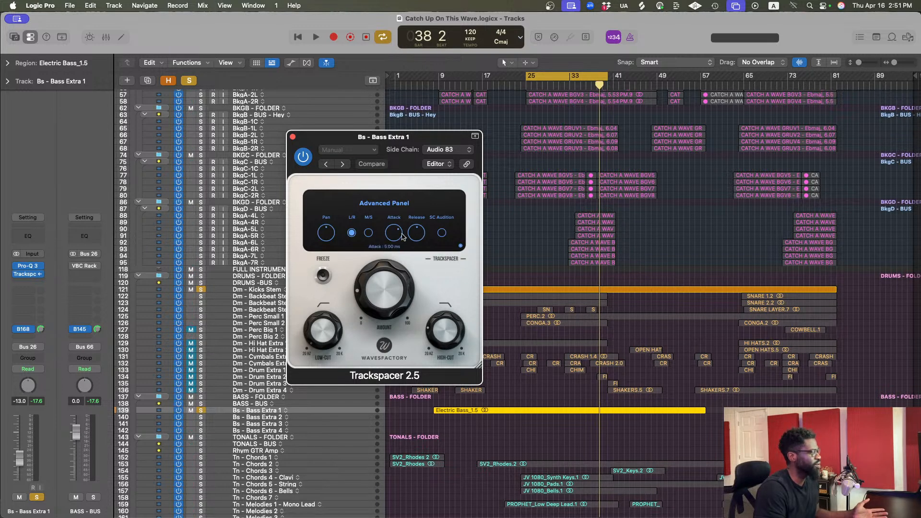
left_click_drag(396, 135, 743, 190)
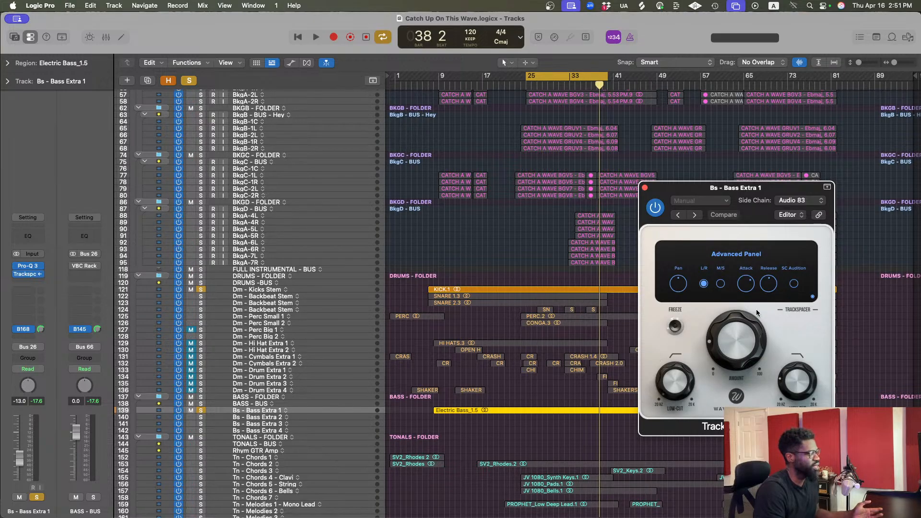
left_click(813, 297)
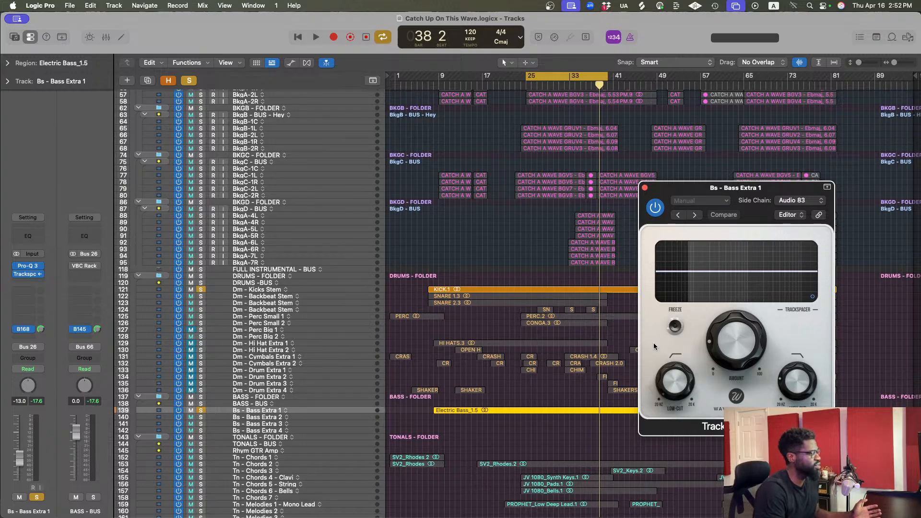
left_click(813, 296)
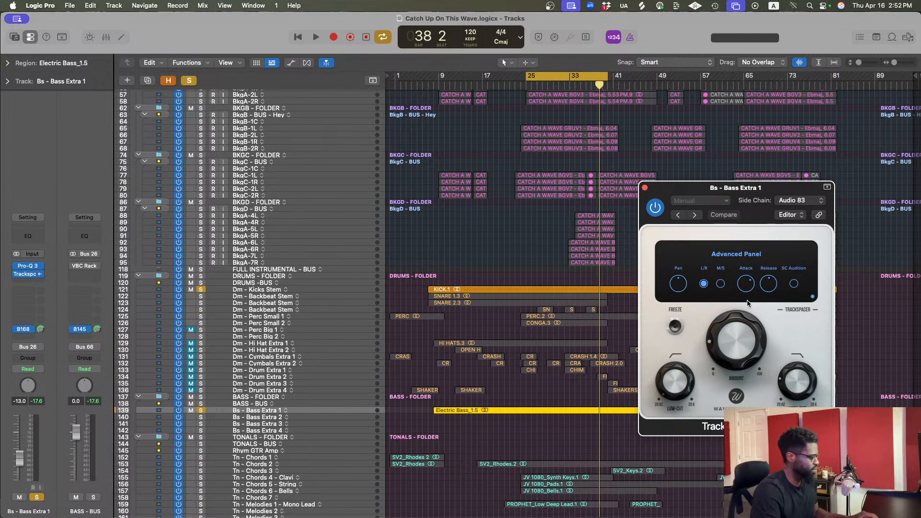
key("space")
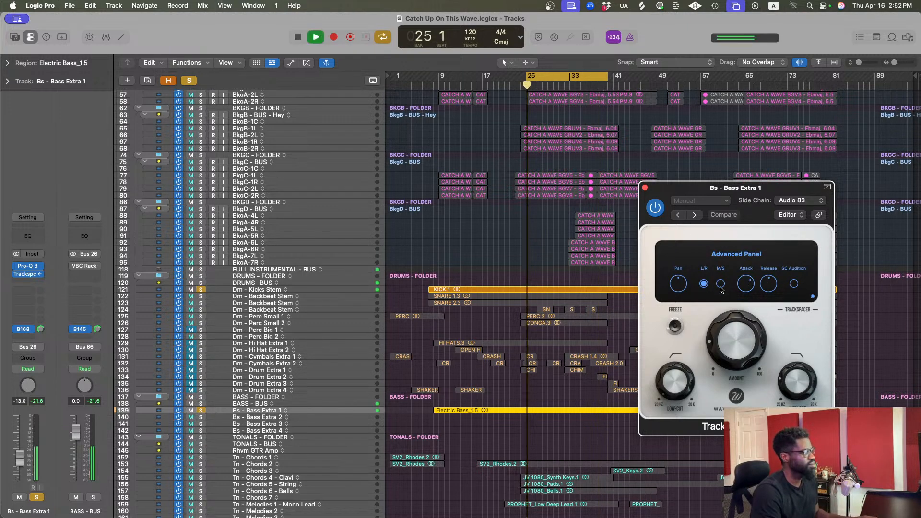
left_click_drag(747, 284, 744, 345)
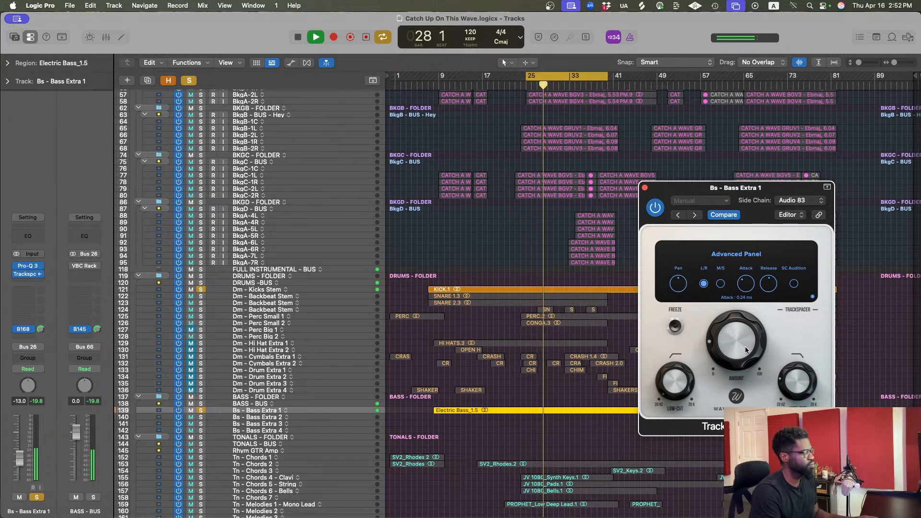
mouse_move(771, 285)
left_mouse_down()
mouse_move(775, 265)
mouse_move(773, 303)
mouse_move(779, 291)
left_mouse_up()
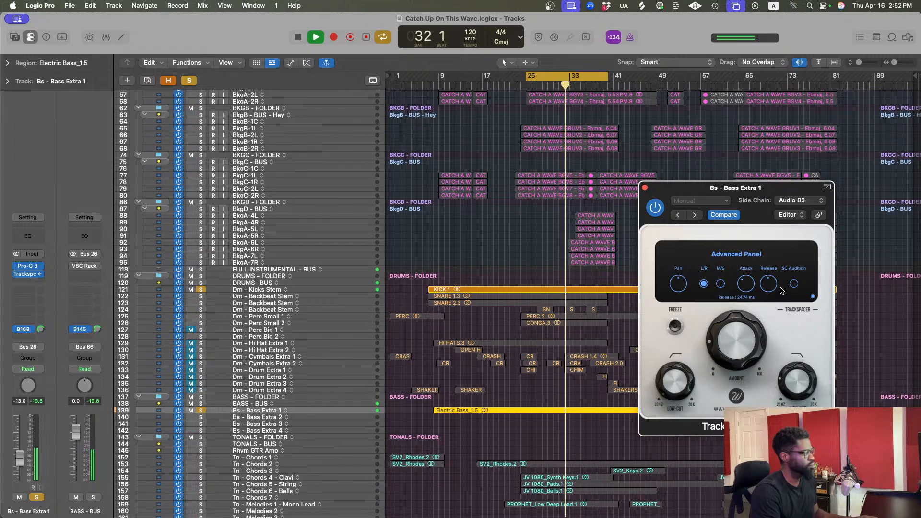
- Raise Trackspacer's high-cut to about 120 Hz, fine-tune the attack, and lengthen the release to about 32 ms
left_click(812, 297)
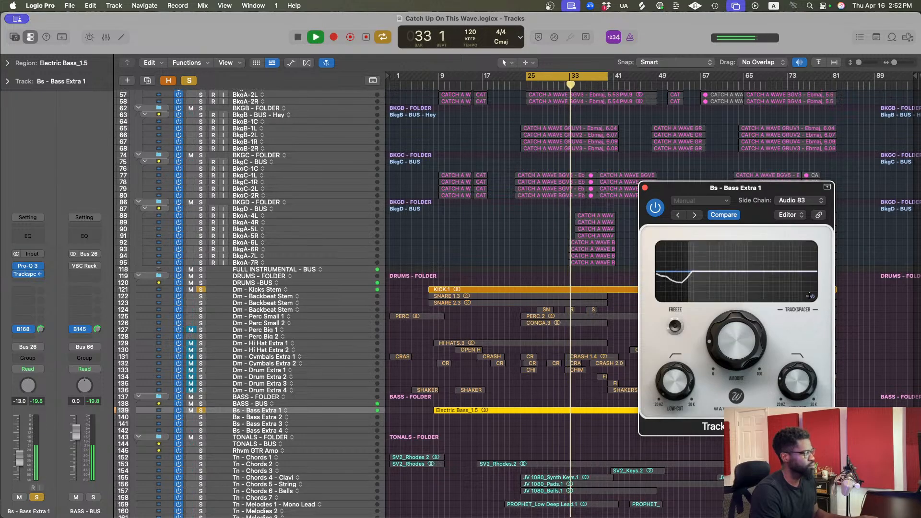
mouse_move(795, 368)
left_mouse_down()
mouse_move(800, 360)
mouse_move(796, 368)
left_mouse_up()
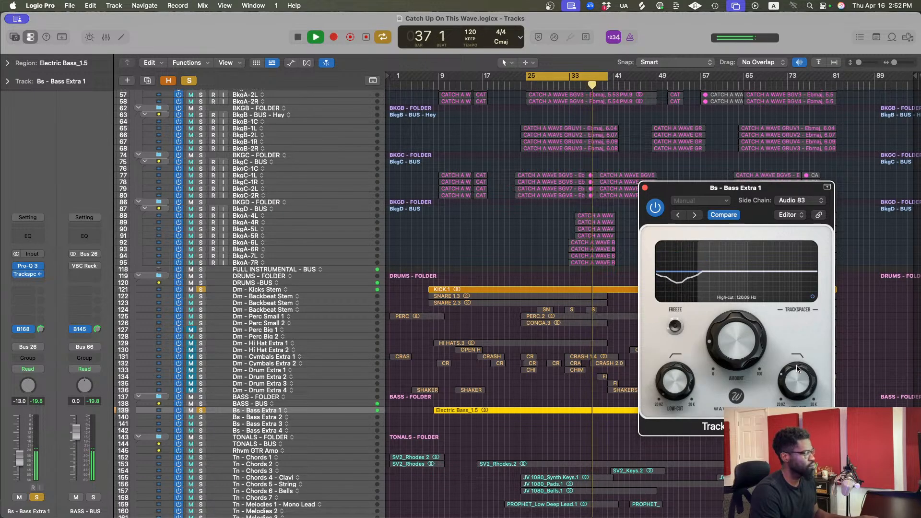
left_click(812, 297)
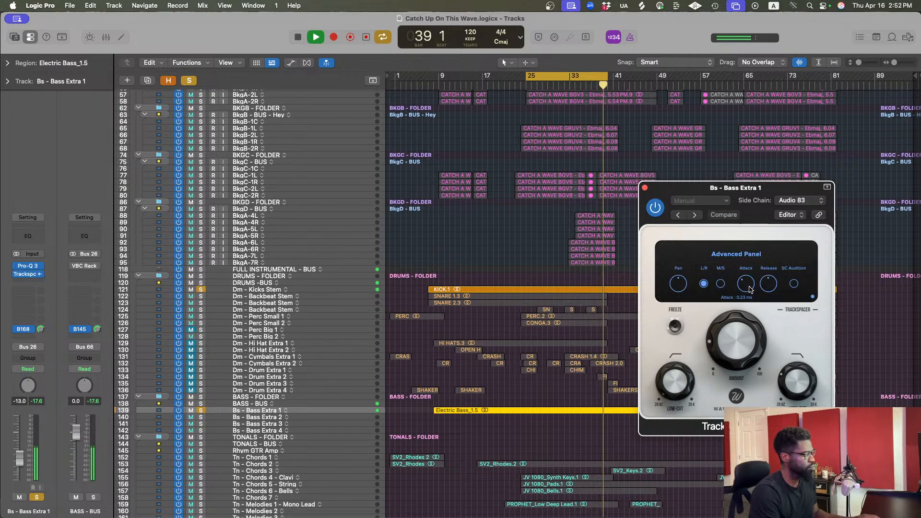
left_click_drag(748, 287, 747, 291)
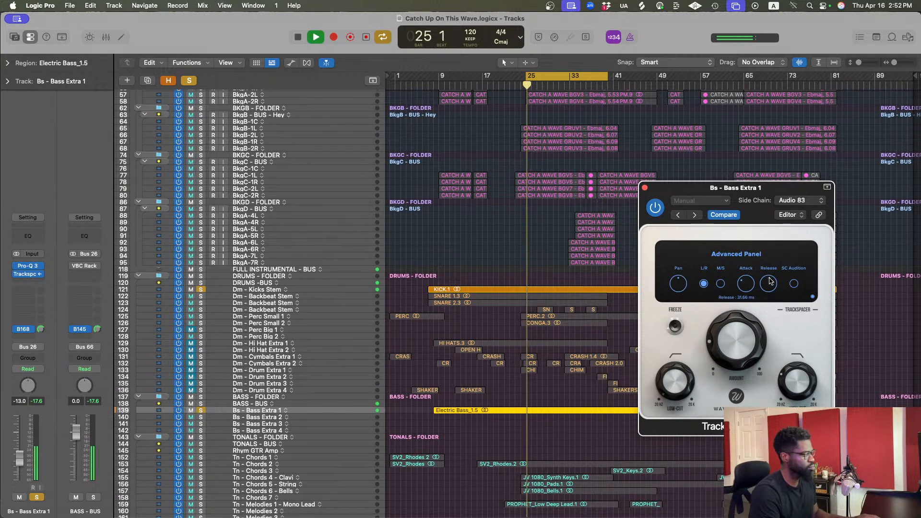
- Save the project, close the Trackspacer window, deselect the bass region, and stop playback
key("super+s")
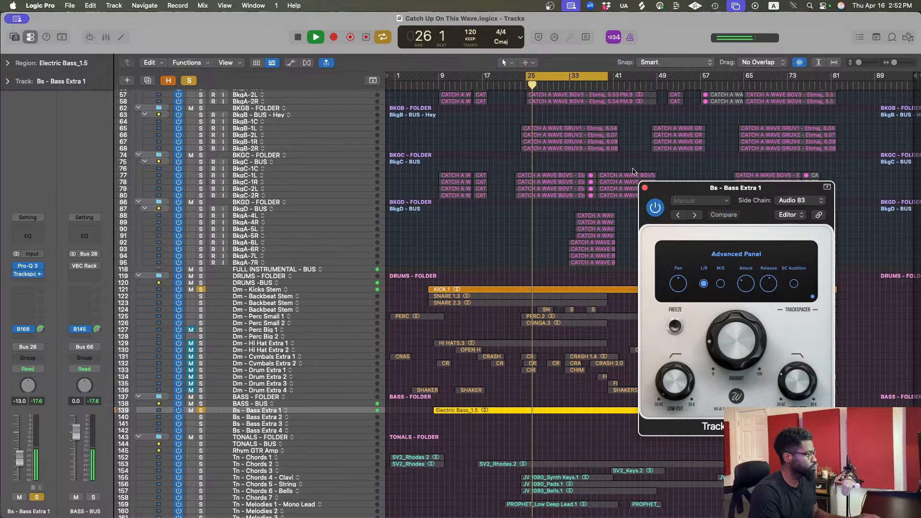
left_click(645, 188)
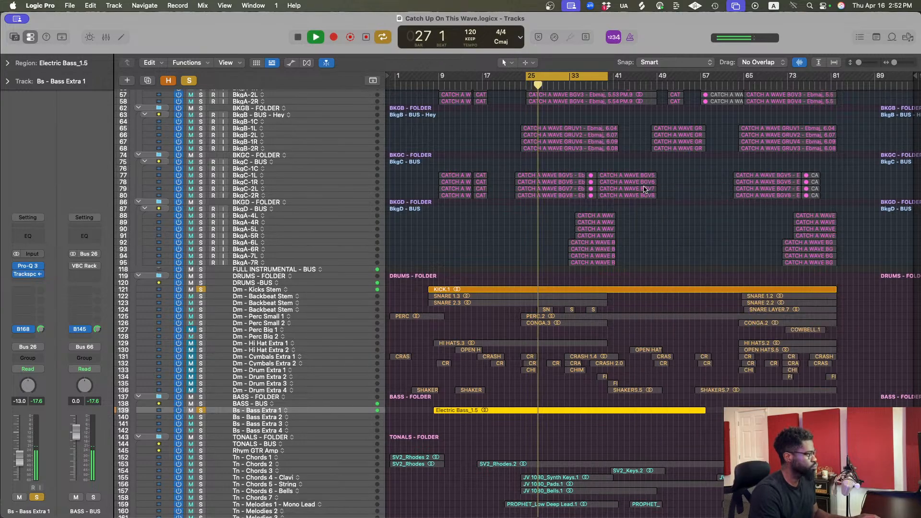
left_click(547, 389)
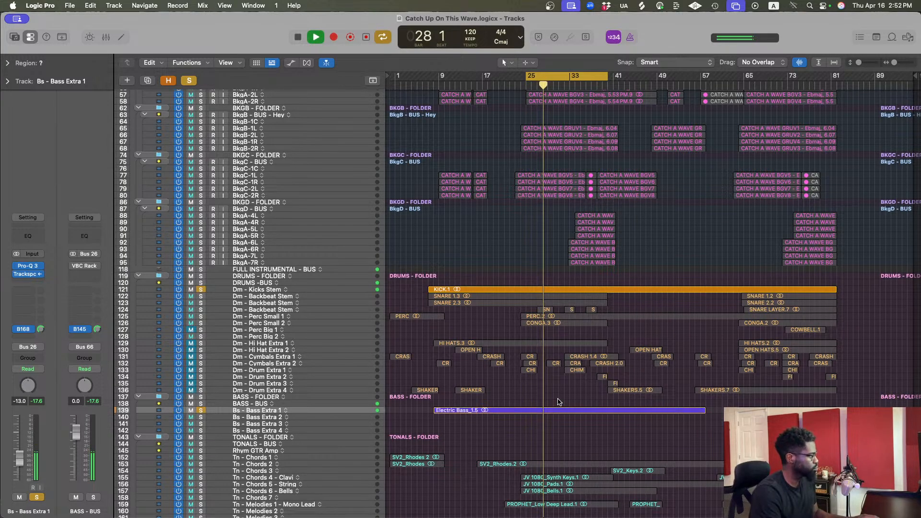
key("space")
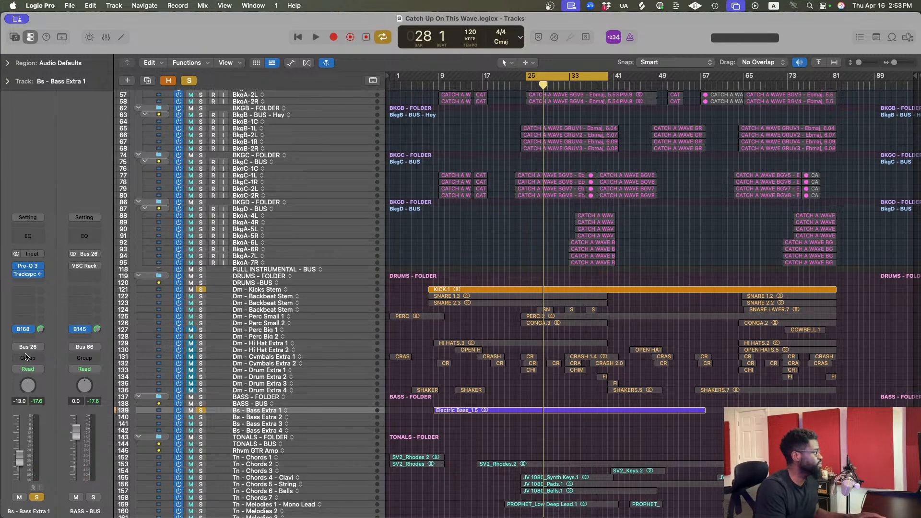
- In Pro-Q 3 on Bs - Bass Extra 1, add a narrow bell cut of about -6 dB near 161 Hz during playback
left_click(22, 268)
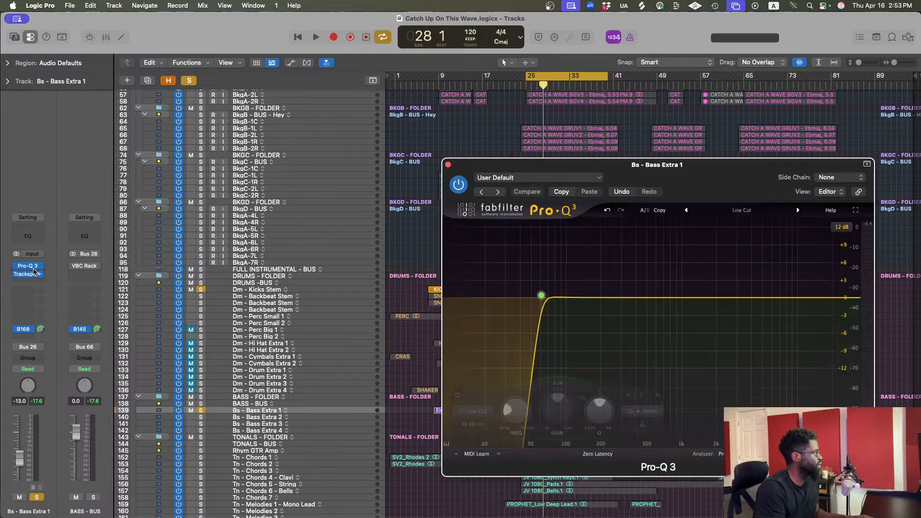
key("space")
double_click(627, 316)
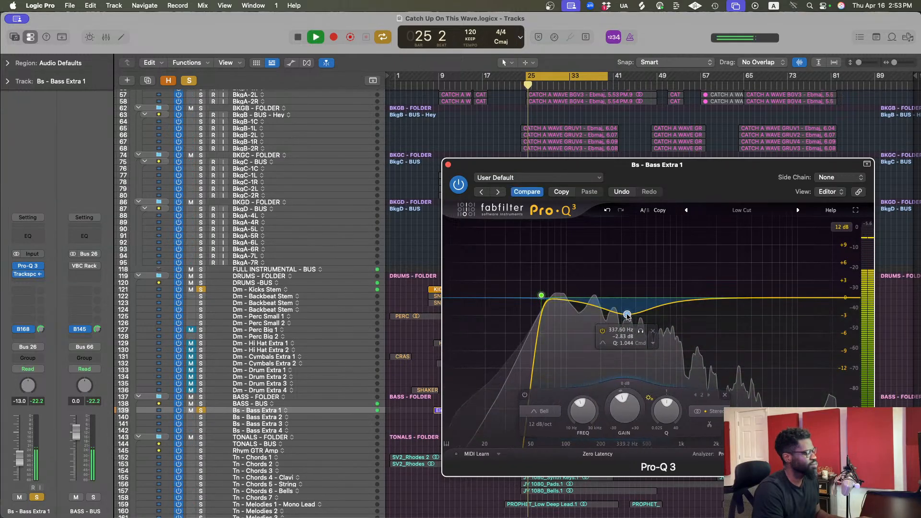
left_click_drag(627, 315, 627, 346)
left_click_drag(669, 393, 666, 388)
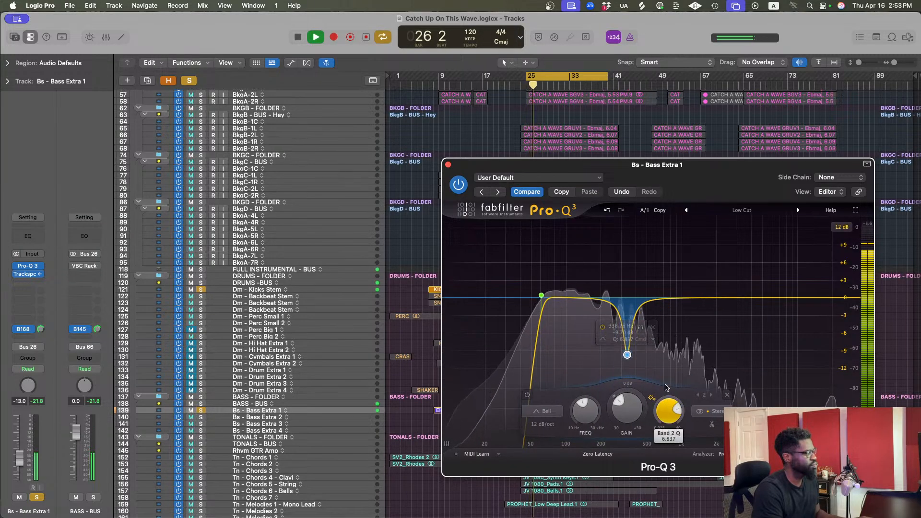
left_click_drag(627, 354, 607, 328)
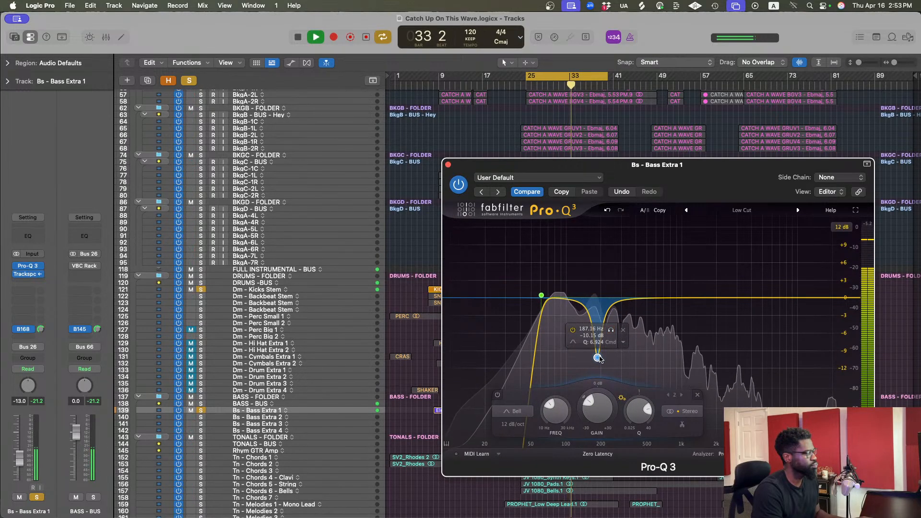
left_click_drag(599, 356, 595, 335)
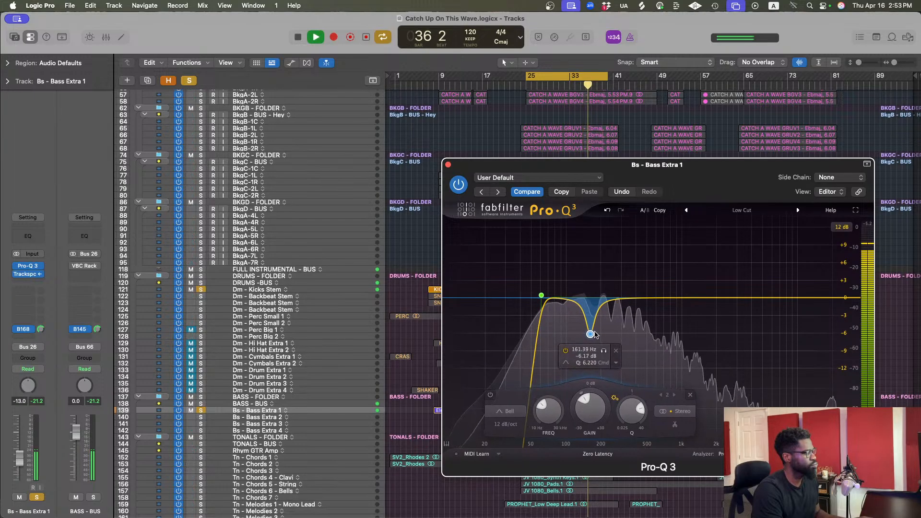
- Make the bell band dynamic, retune it to about 172 Hz and -4.6 dB while auditioning it, and widen its Q
right_click(590, 332)
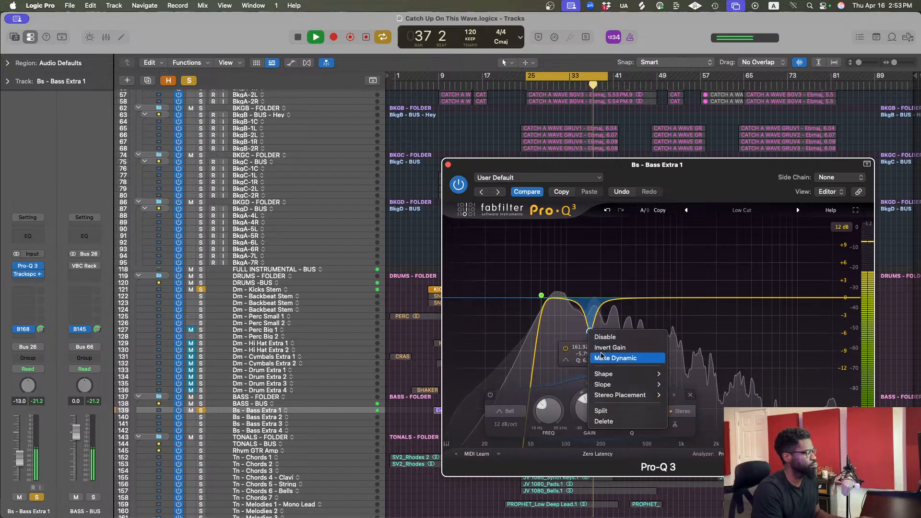
left_click(603, 358)
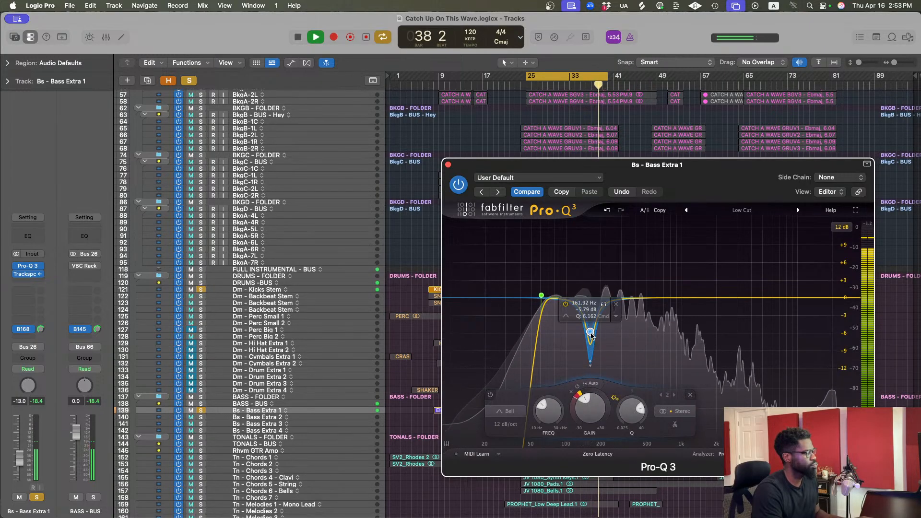
left_click_drag(590, 332, 591, 328)
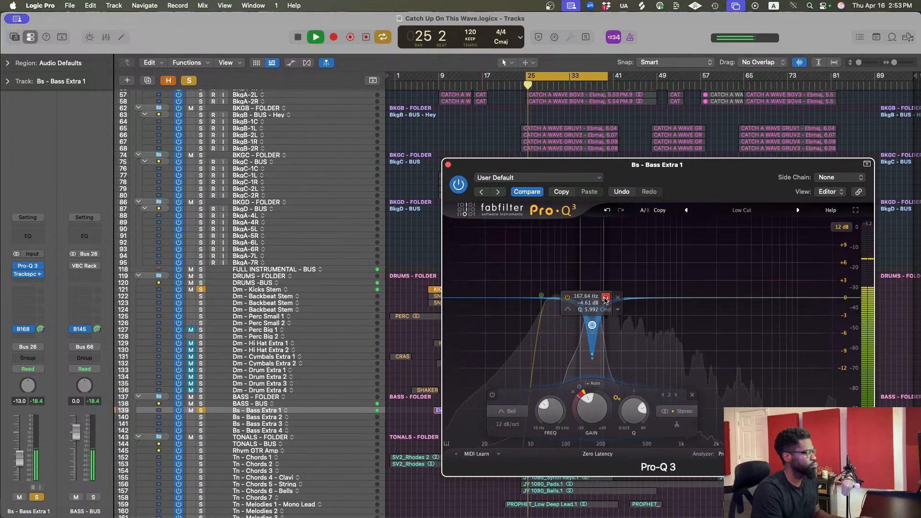
left_click_drag(605, 300, 605, 300)
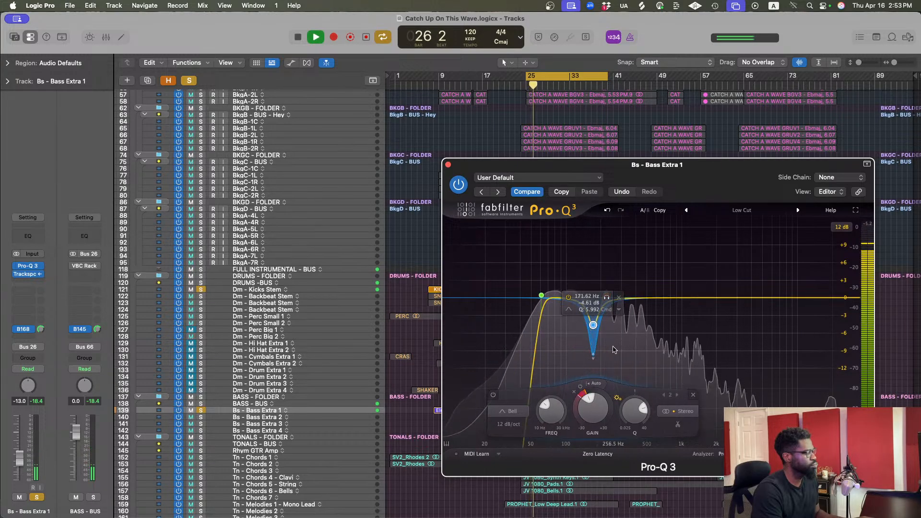
left_click_drag(636, 403, 641, 405)
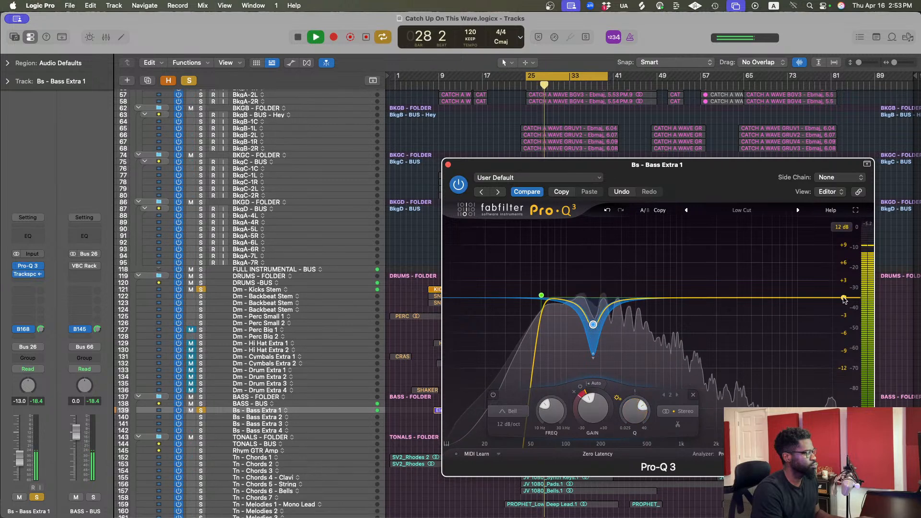
- Add a 48 dB/oct high cut at about 4.7 kHz to the bass EQ, with playback stopped, and save the project
left_click_drag(844, 300, 730, 301)
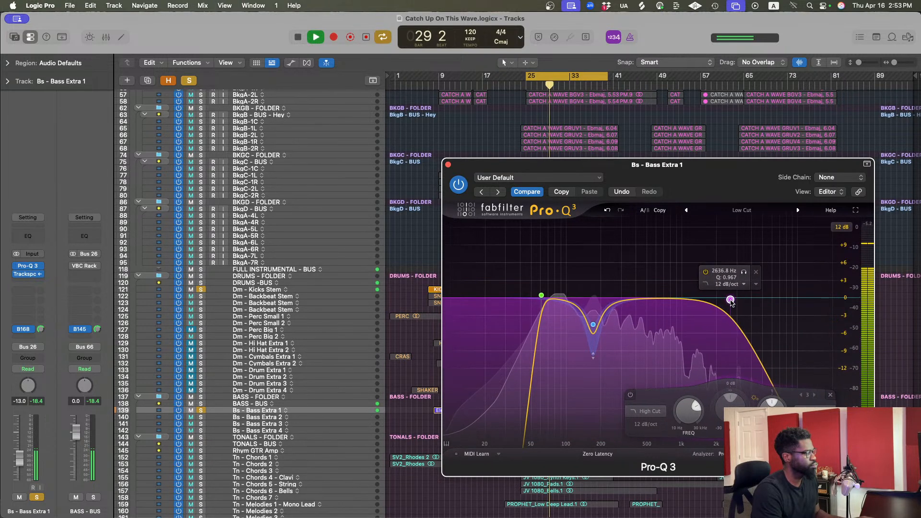
key("space")
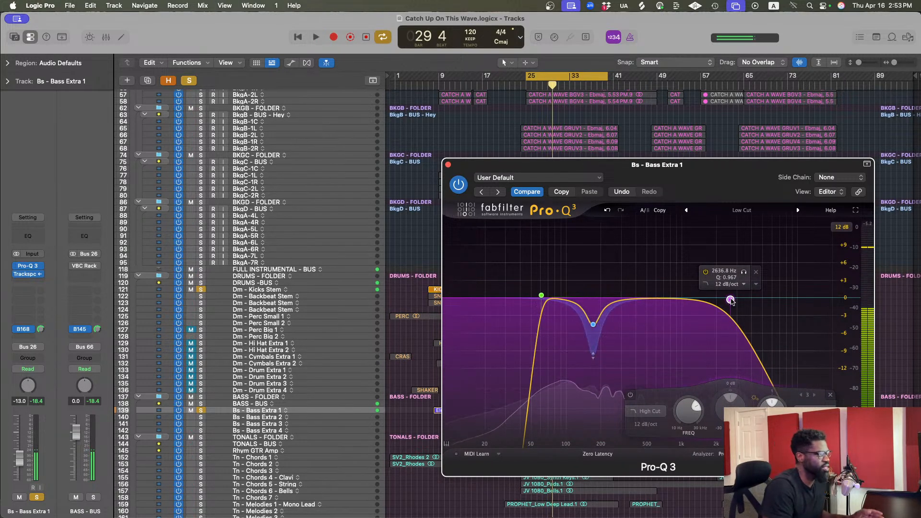
left_click_drag(730, 301, 727, 299)
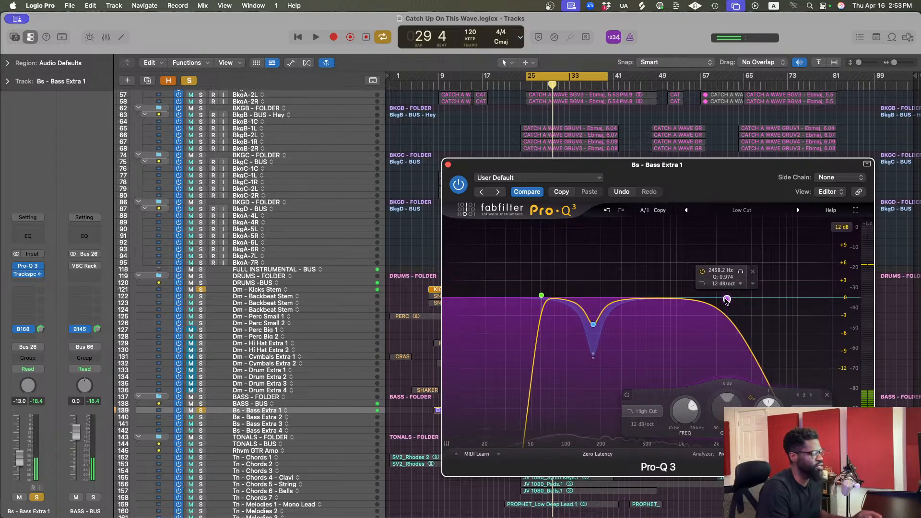
left_click(639, 428)
left_click(650, 479)
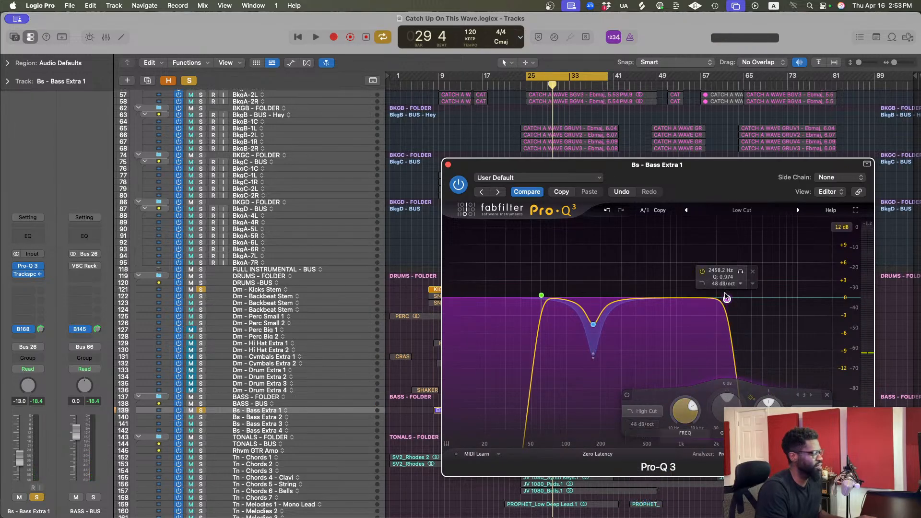
left_click_drag(726, 298, 757, 303)
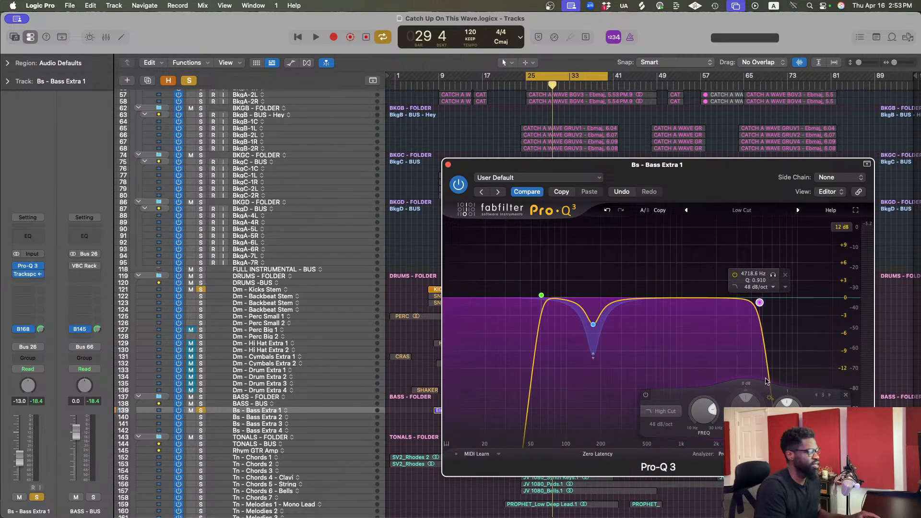
key("super+s")
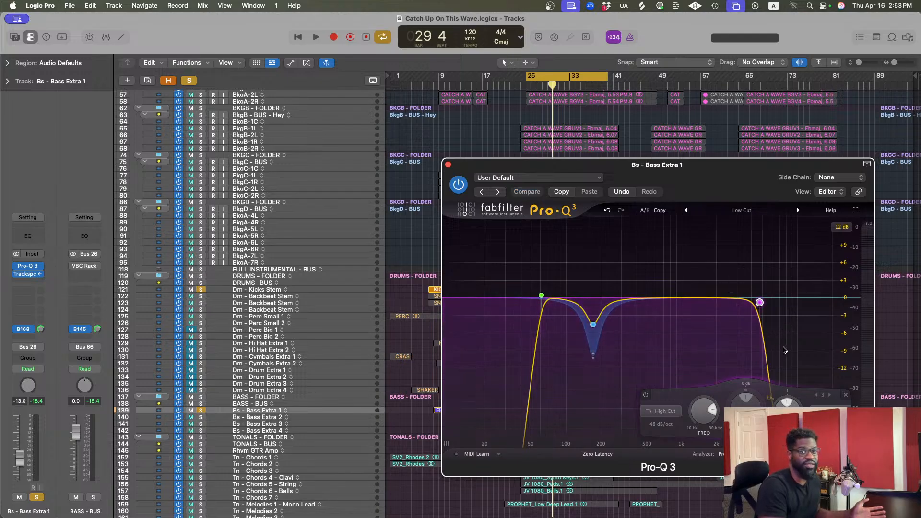
- Close the bass Pro-Q 3 window and listen to the soloed kick and bass together, selecting the kick track and stopping playback
key("space")
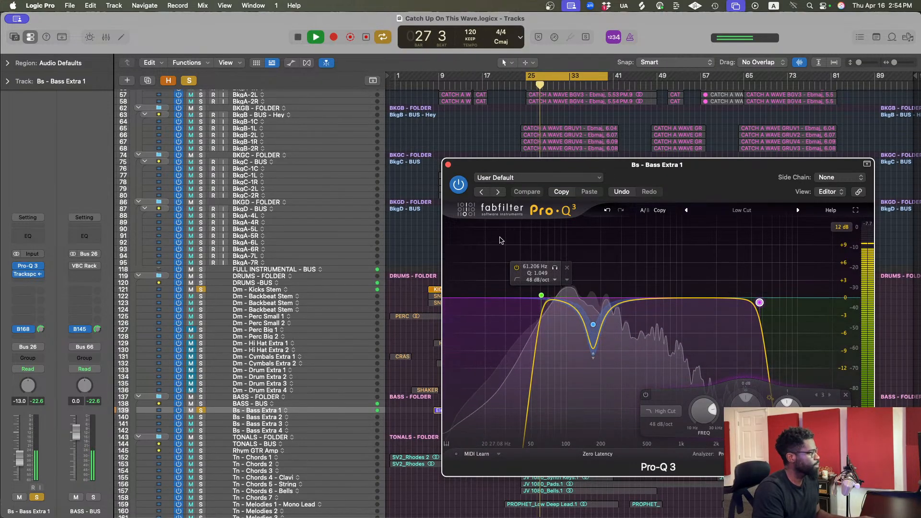
left_click(449, 164)
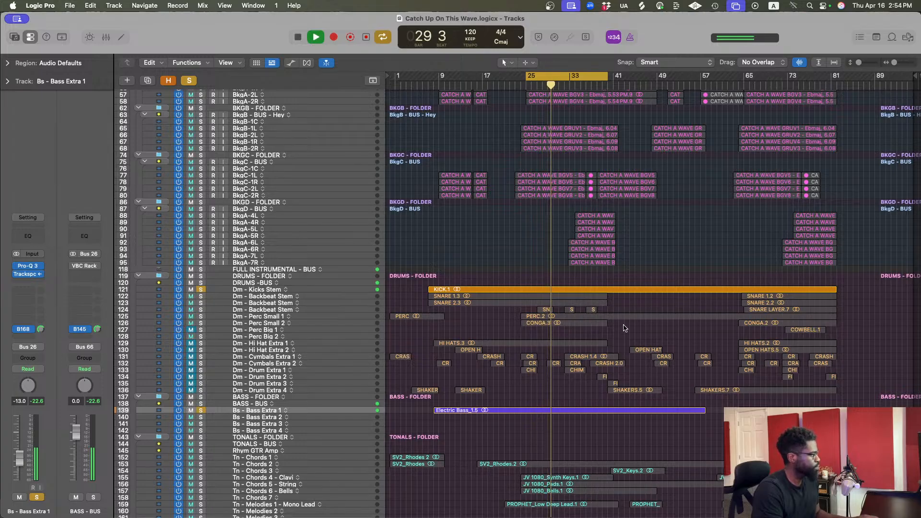
left_click(575, 290)
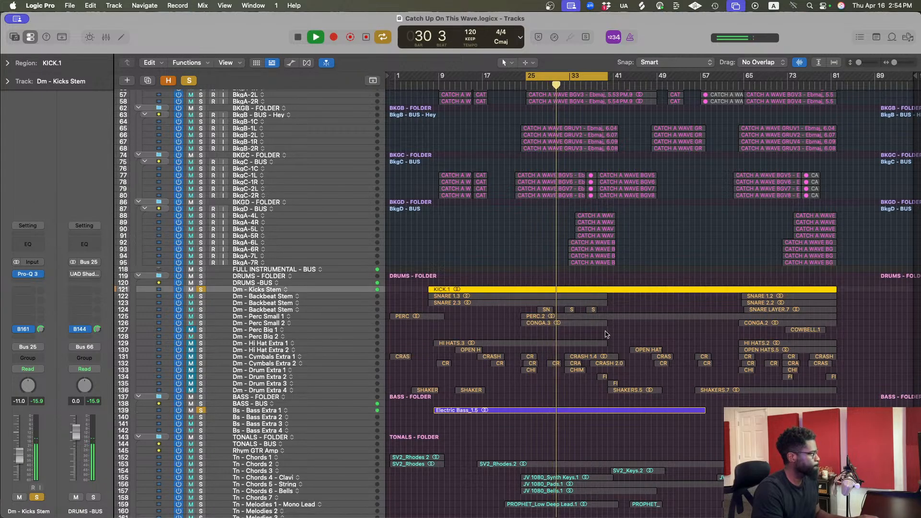
left_click(629, 340)
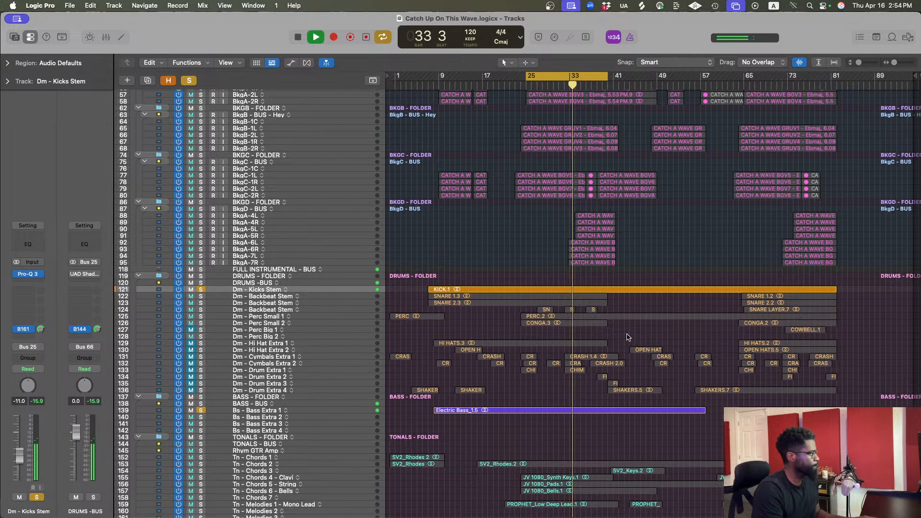
key("space")
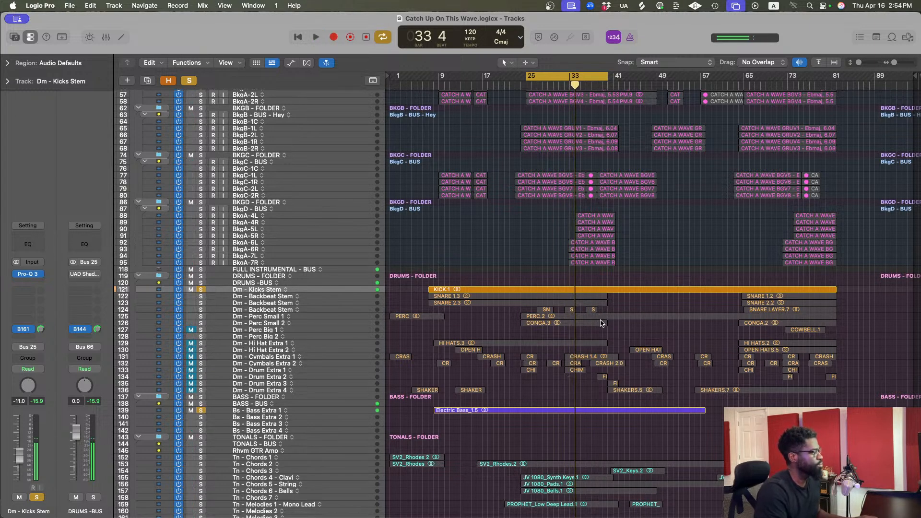
key("space")
key("space")
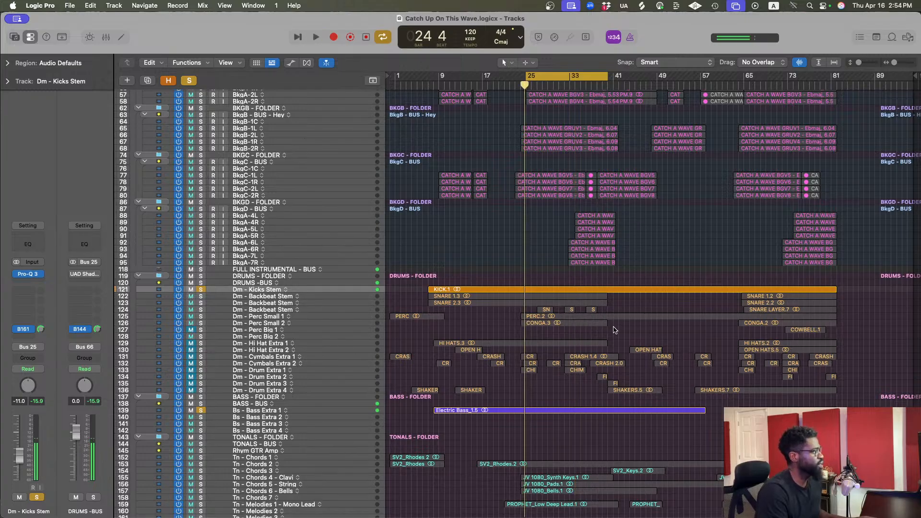
- Insert Slate Digital's Virtual Mix Rack after Pro-Q 3 on the Dm - Kicks Stem track
left_click(255, 290)
left_click(34, 285)
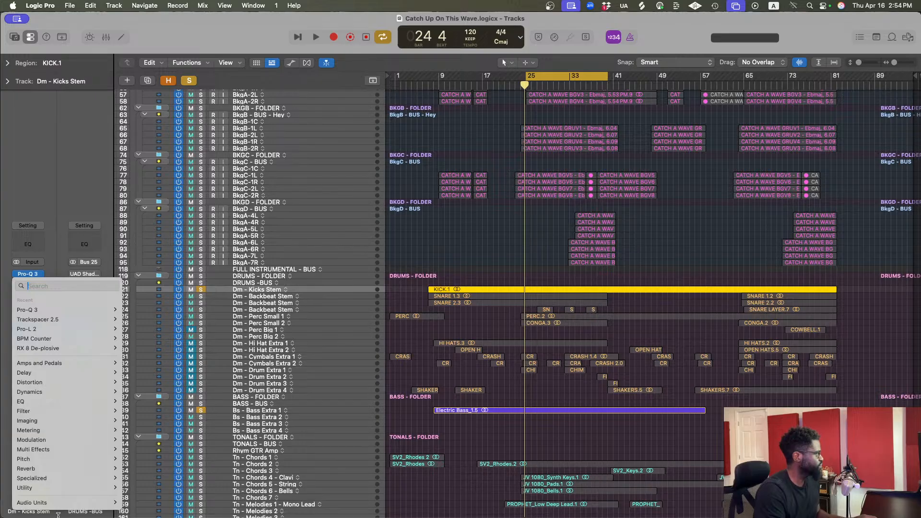
mouse_move(61, 505)
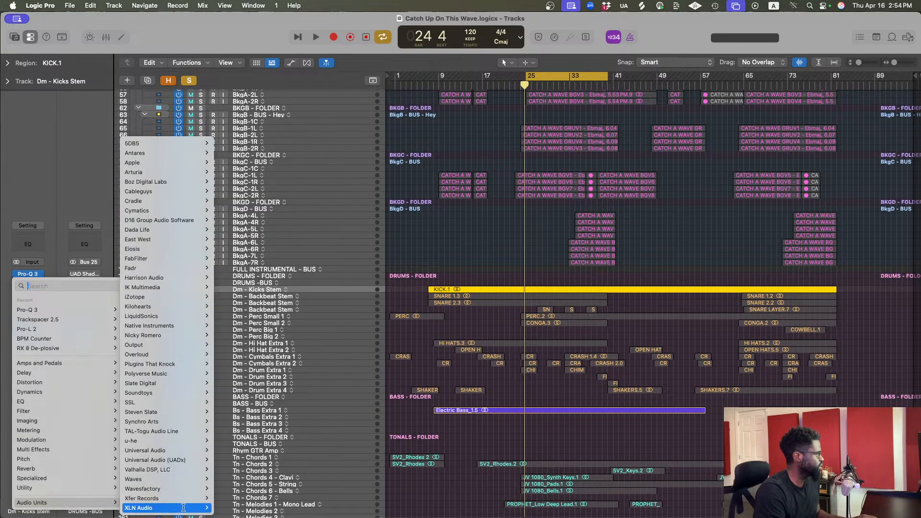
mouse_move(144, 383)
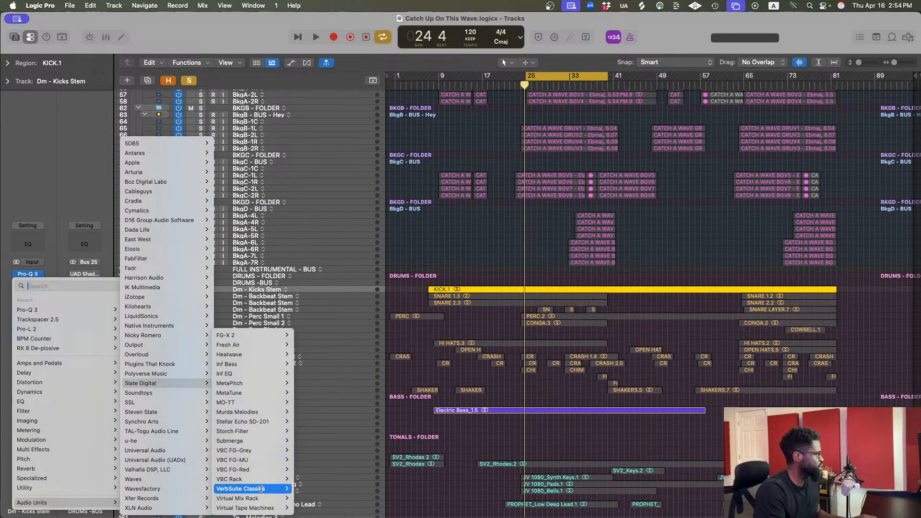
mouse_move(274, 497)
left_click(305, 499)
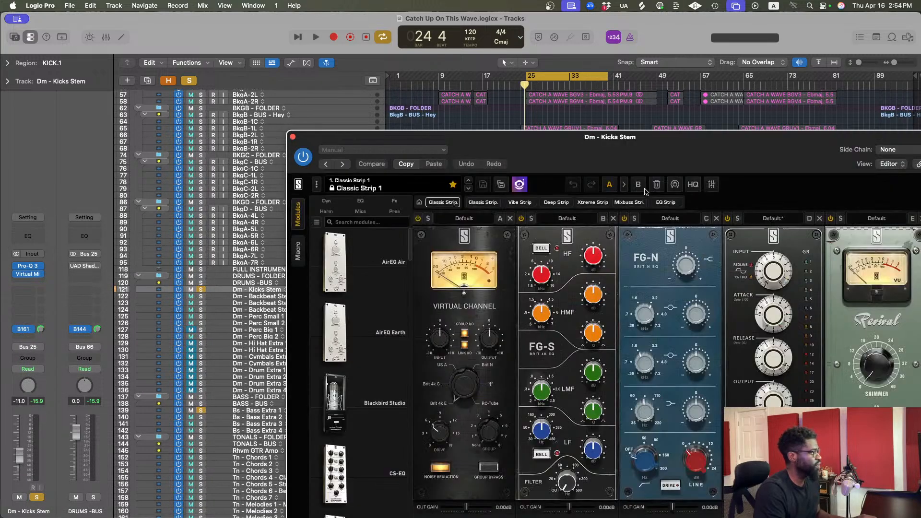
- Clear all default modules from the rack and load the FG-401 compressor into its first slot
left_click(657, 185)
left_click(326, 200)
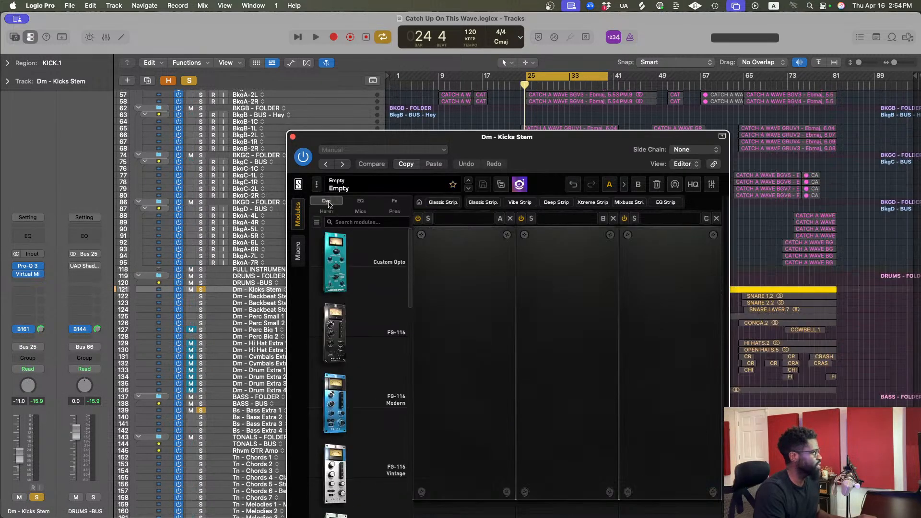
scroll(360, 283, "down", 5)
left_click_drag(341, 393, 522, 331)
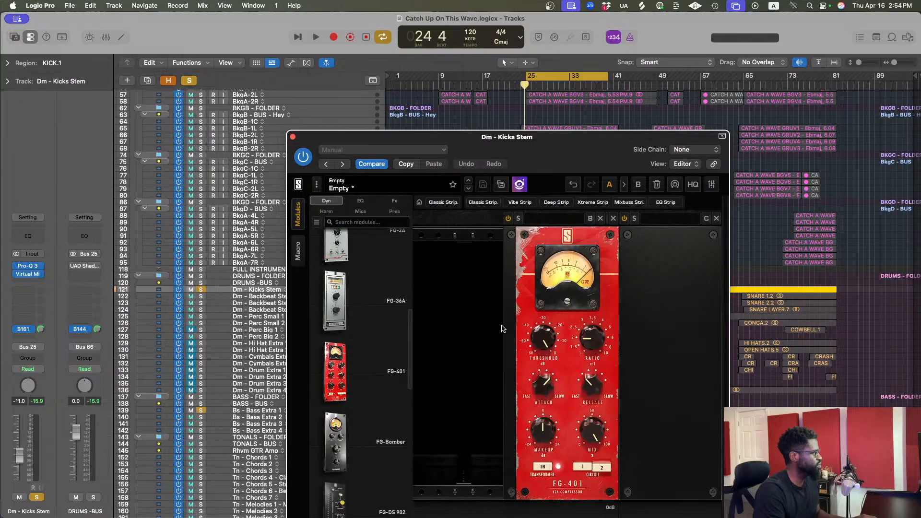
left_click_drag(577, 294, 475, 294)
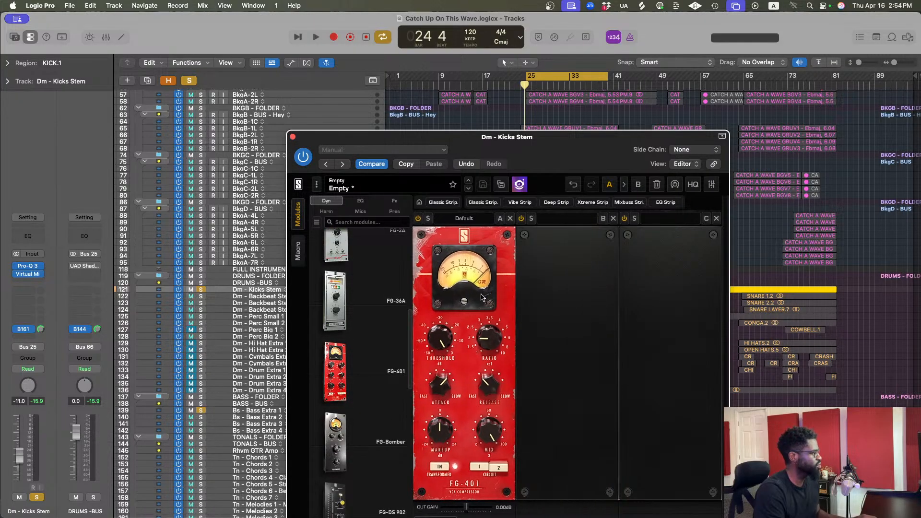
- During playback, lower the FG-401 threshold to about -12.3 dB, raise the ratio, and set a faster attack and adjusted release
left_click_drag(435, 340, 432, 364)
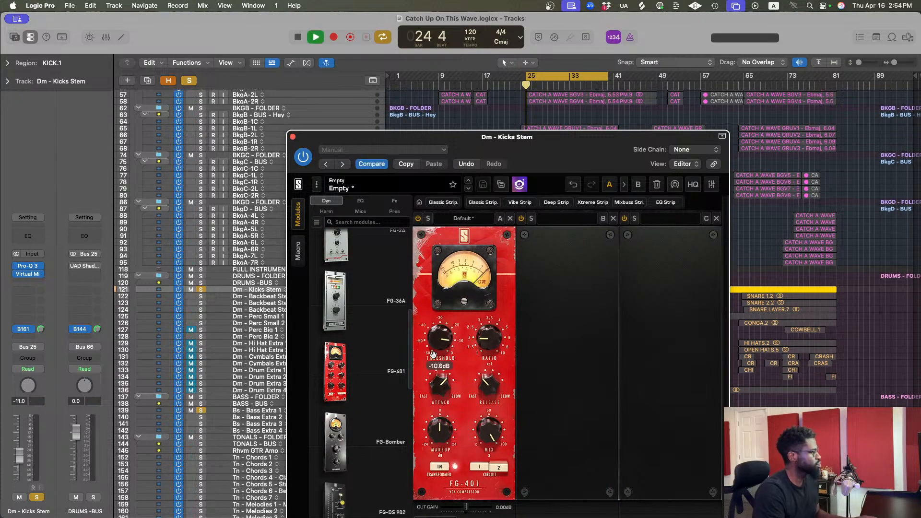
mouse_move(490, 340)
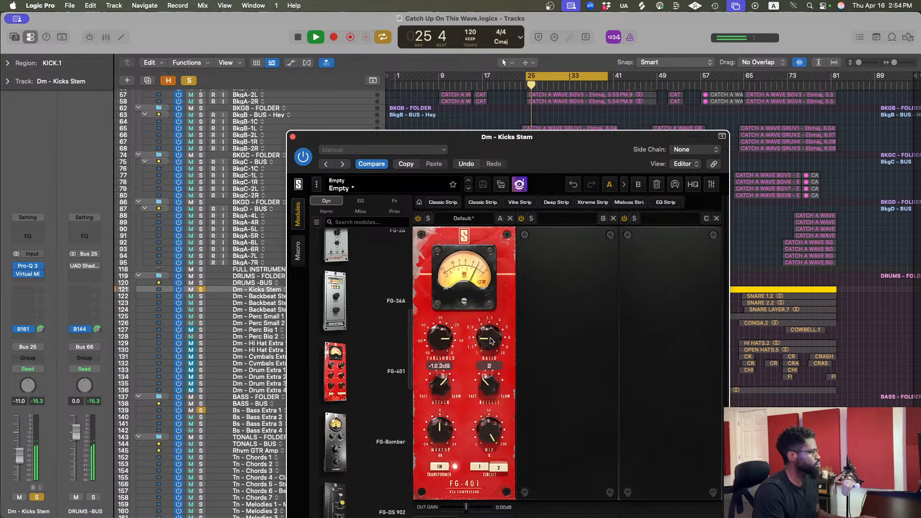
left_click_drag(493, 335, 496, 307)
left_click_drag(444, 326, 438, 331)
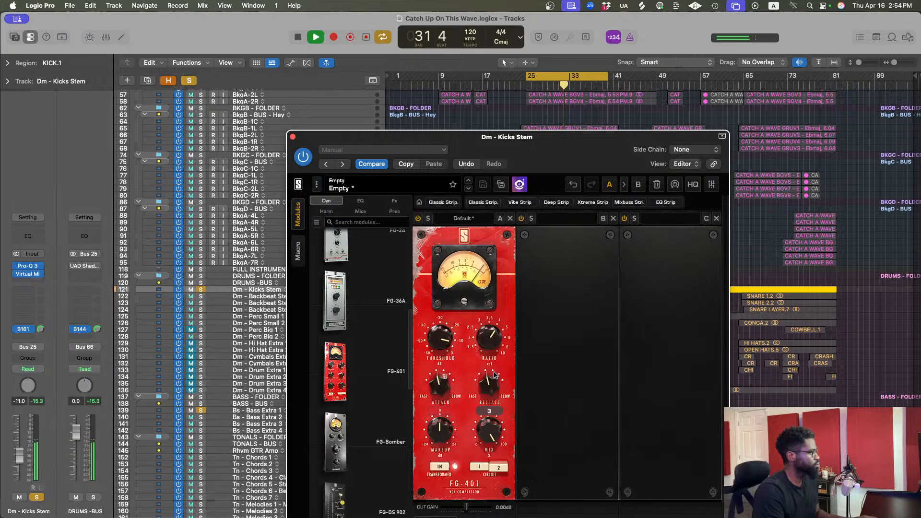
left_click_drag(496, 370, 497, 357)
- Fine-tune the FG-401 threshold on the kick while kick and bass play, and stop playback
left_click_drag(443, 342, 451, 339)
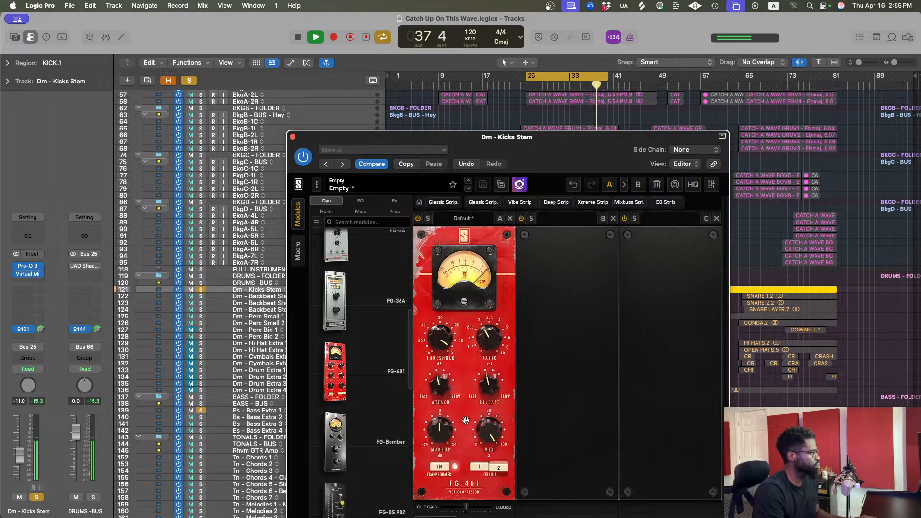
mouse_move(438, 340)
left_mouse_down()
mouse_move(435, 354)
mouse_move(439, 347)
left_mouse_up()
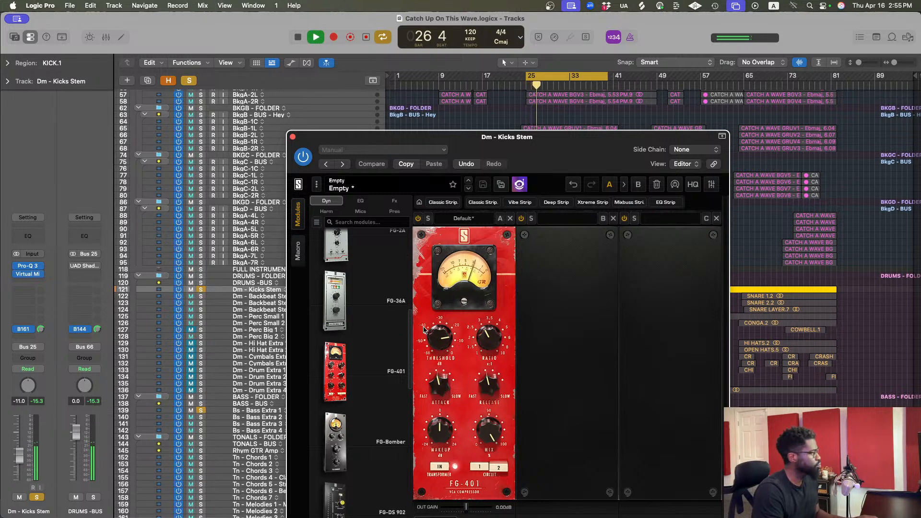
left_click(435, 335)
left_click_drag(435, 335, 438, 330)
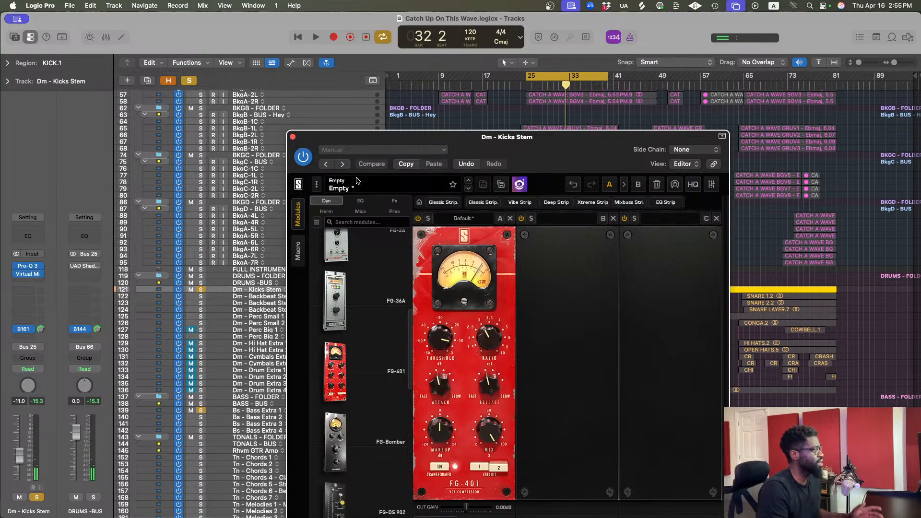
- Raise the ratio of the FG-401 compressor on the kick and save the project
mouse_move(503, 331)
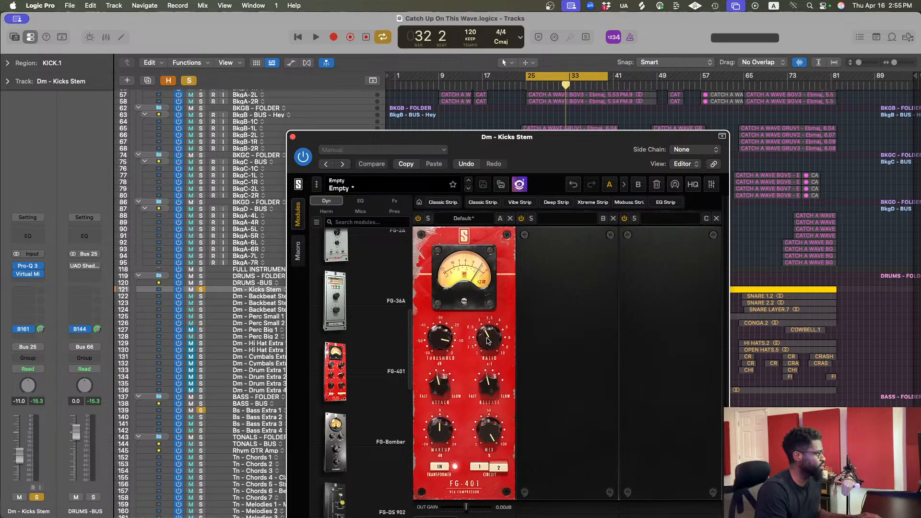
left_click_drag(487, 338, 490, 327)
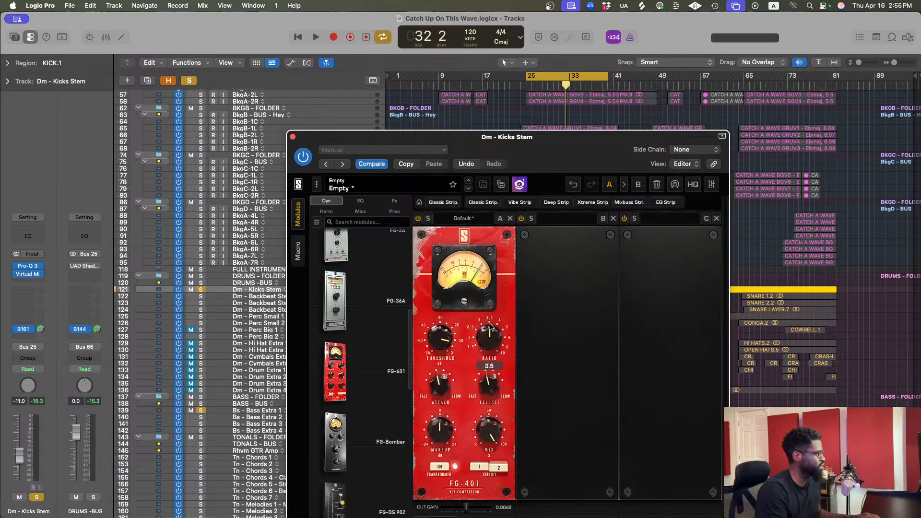
key("super+s")
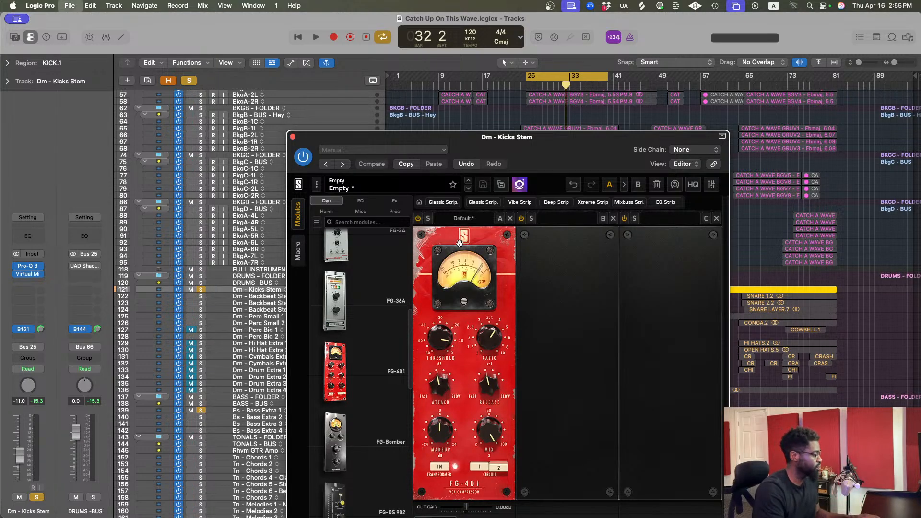
- During playback, fine-tune the kick compressor's threshold, slow its release and quicken its attack, close the rack, and save the project
key("space")
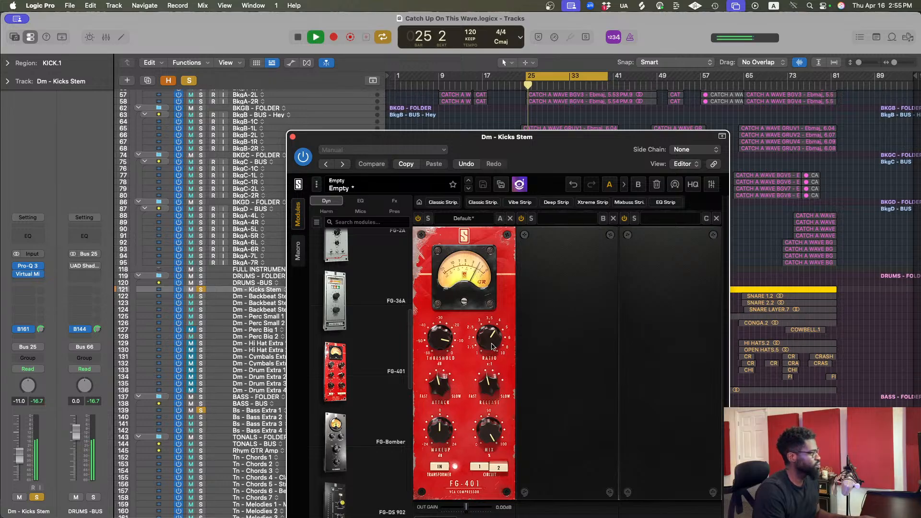
left_click_drag(445, 340, 445, 341)
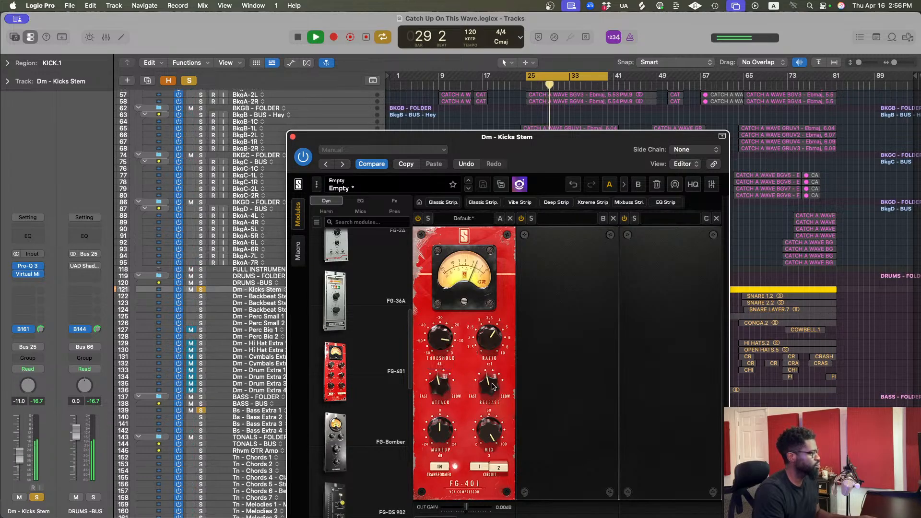
left_click_drag(494, 385, 492, 373)
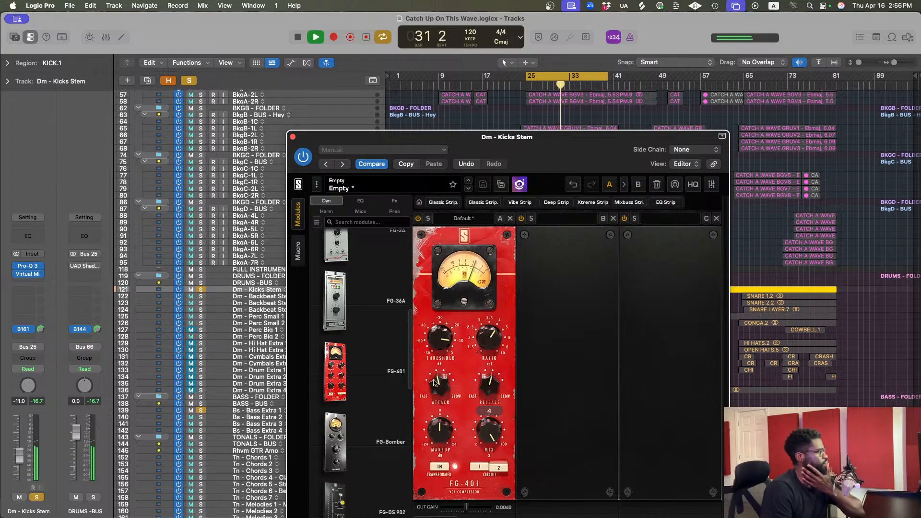
left_click_drag(433, 388, 433, 389)
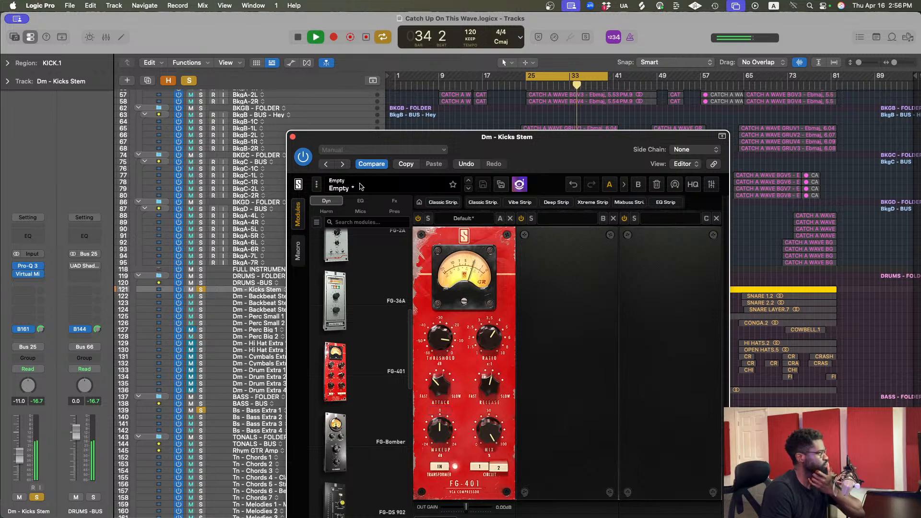
left_click(293, 136)
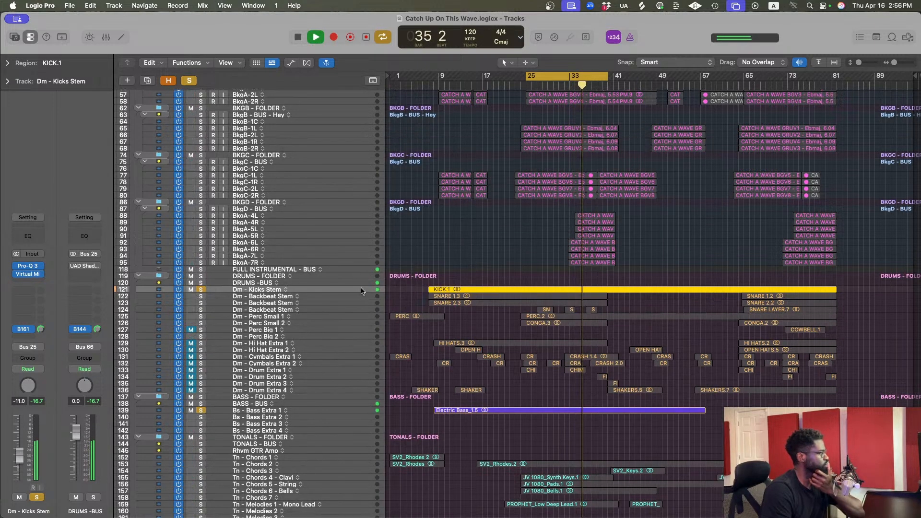
left_click(648, 331)
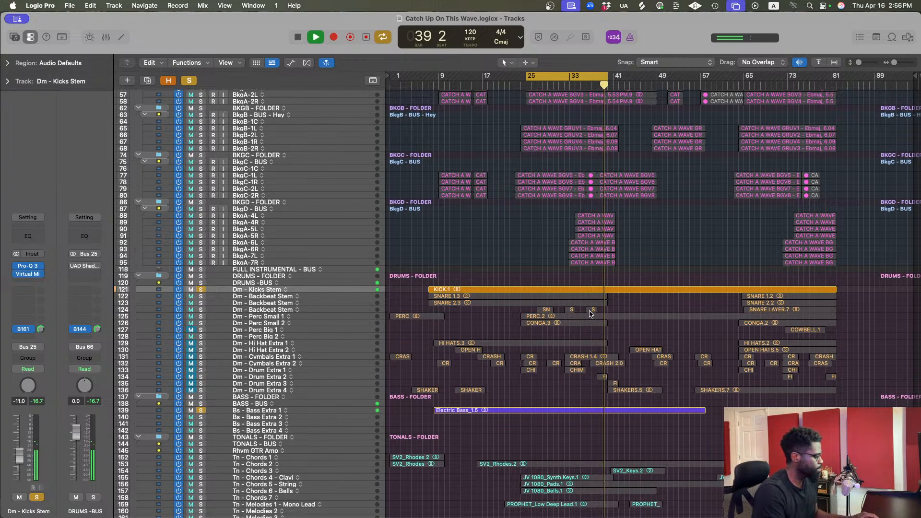
key("space")
key("cmd+s")
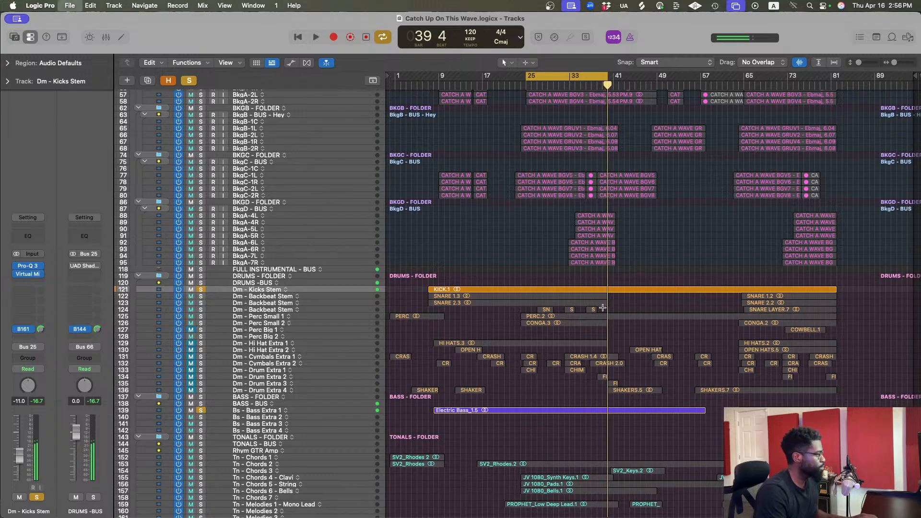
- Review the Pro-Q 3 curve on the Bs - Bass Extra 1 track
left_click(252, 412)
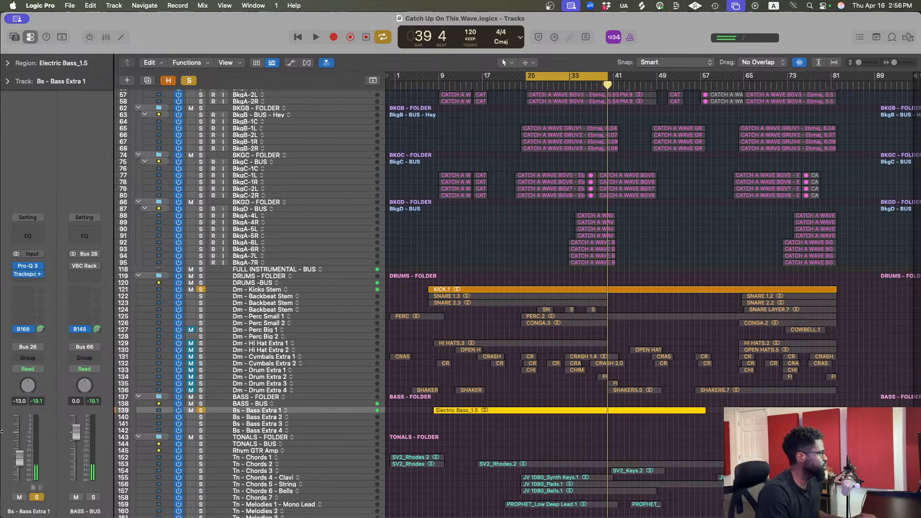
left_click(31, 267)
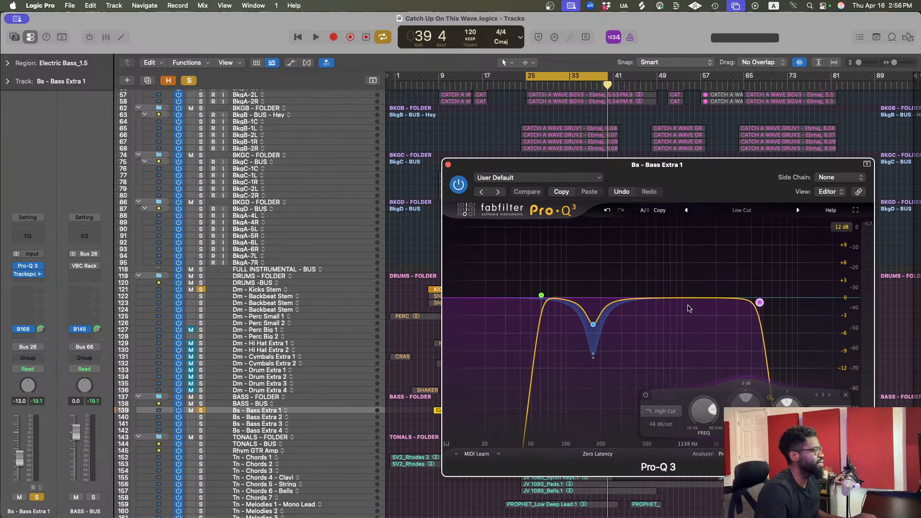
left_click(447, 165)
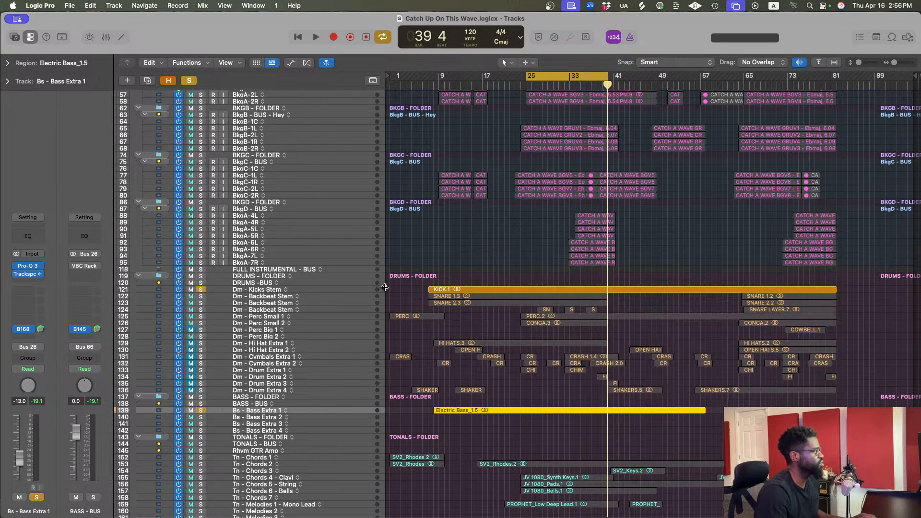
- Audition the backbeat tracks with the kick and bass, keeping SNARE 2.3 soloed instead of SNARE 1.3, and select its track
left_click(201, 296)
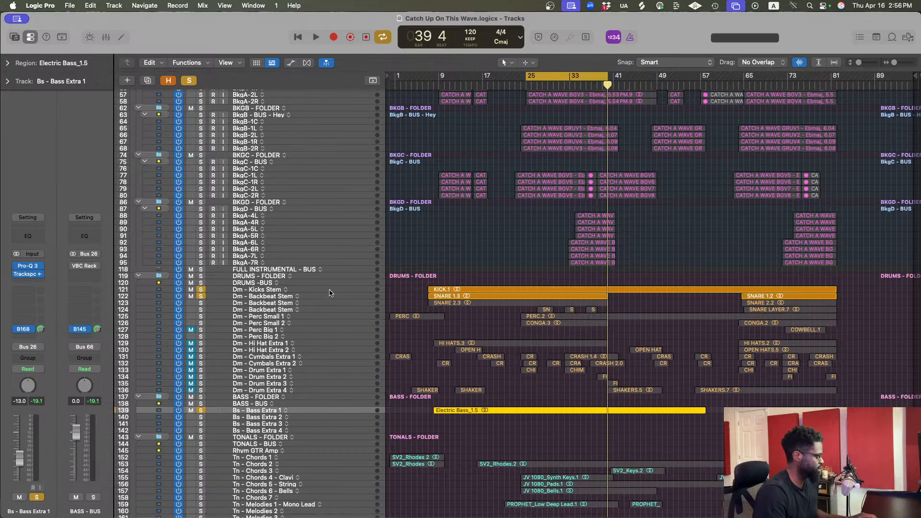
key("space")
left_click(434, 298)
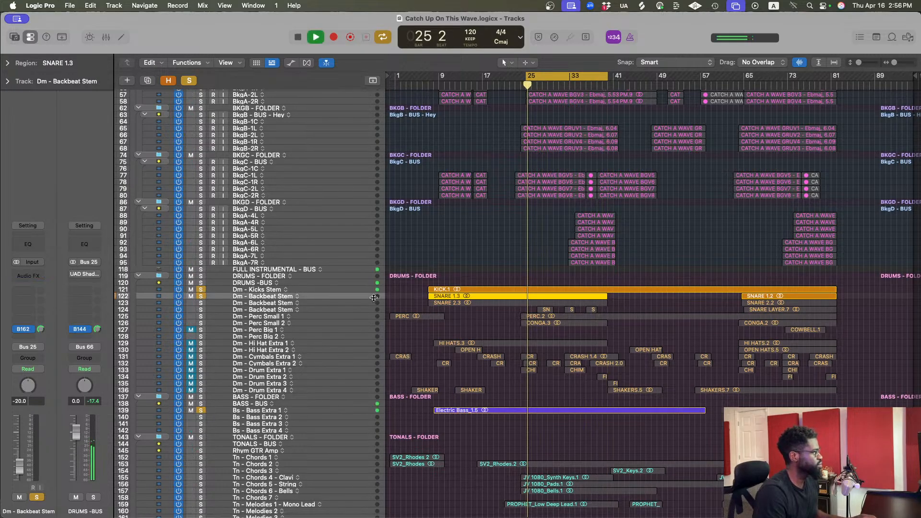
left_click(201, 303)
left_click(201, 296)
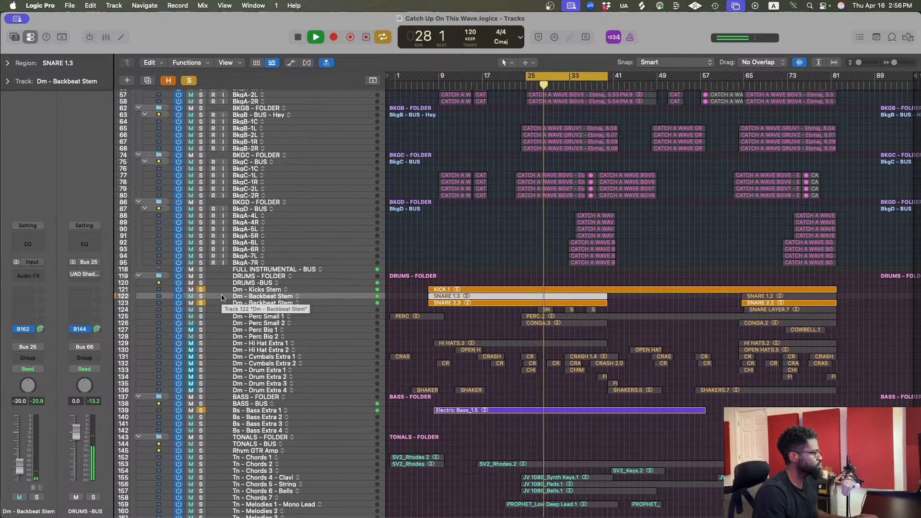
key("space")
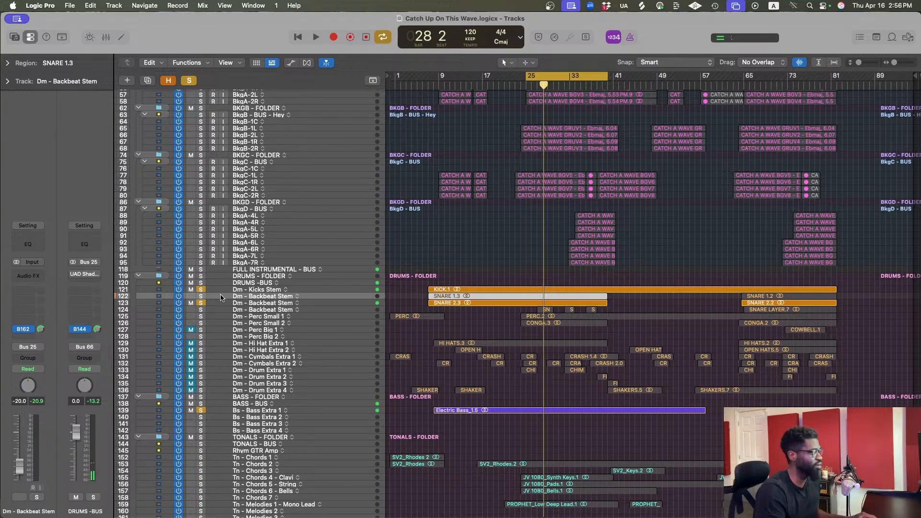
key("space")
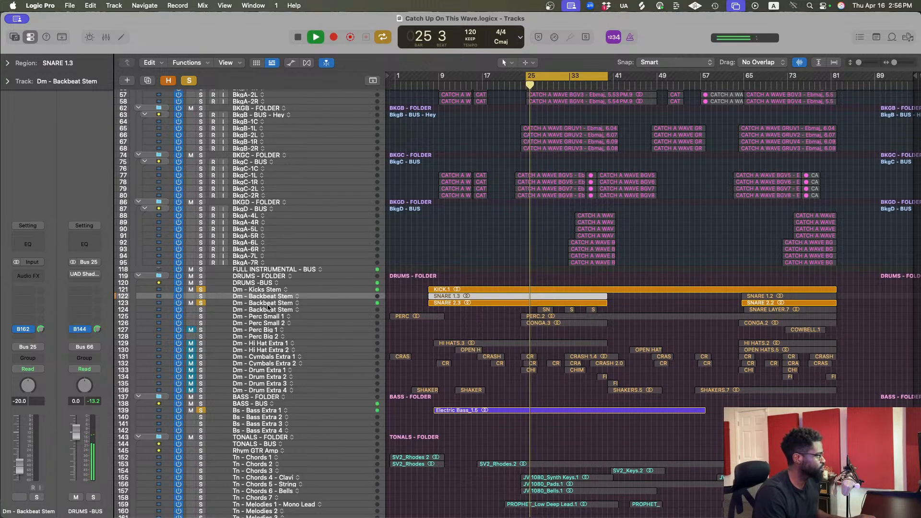
key("Down")
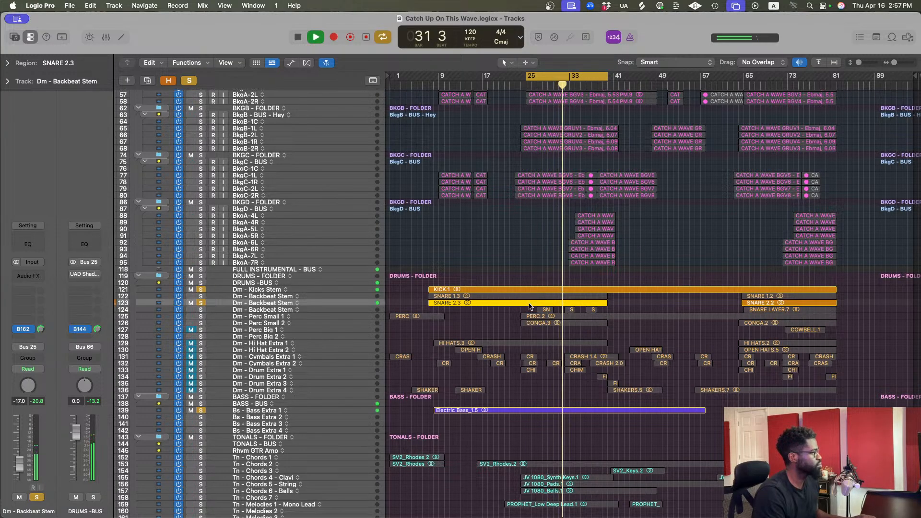
- Add a bell cut of about -5.9 dB at about 603 Hz to the bass Pro-Q 3 and make the band dynamic
left_click(307, 412)
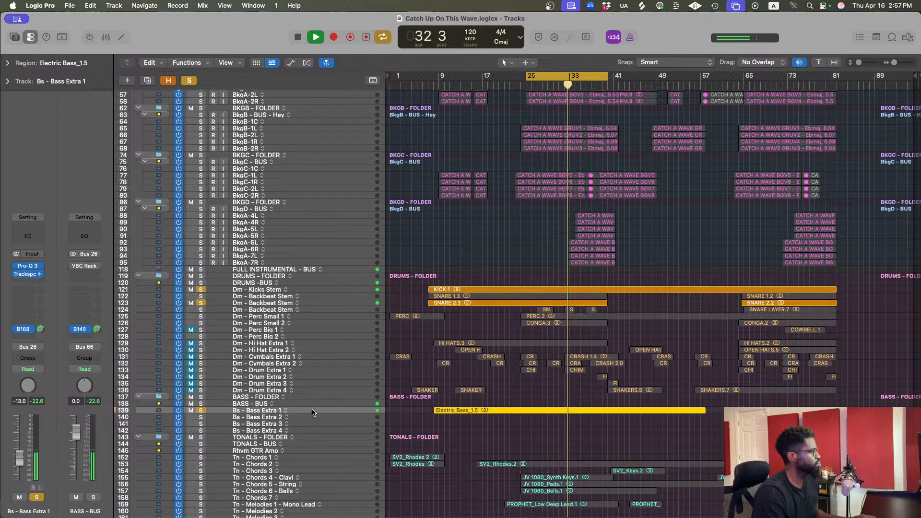
left_click(27, 267)
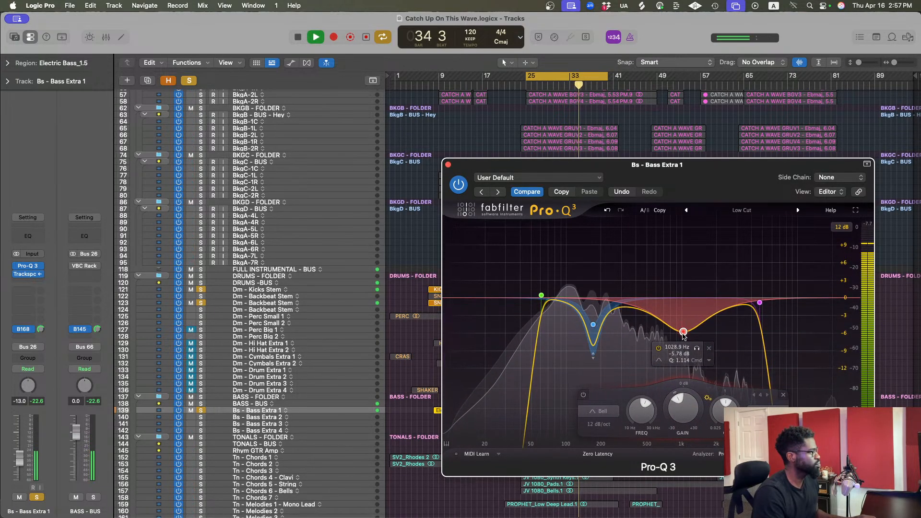
left_click_drag(683, 325, 657, 333)
key("space")
right_click(657, 333)
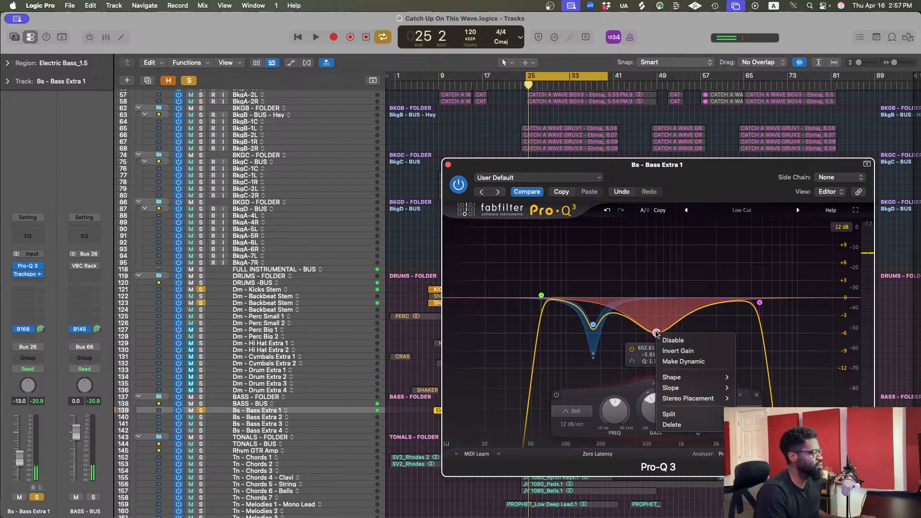
left_click(669, 360)
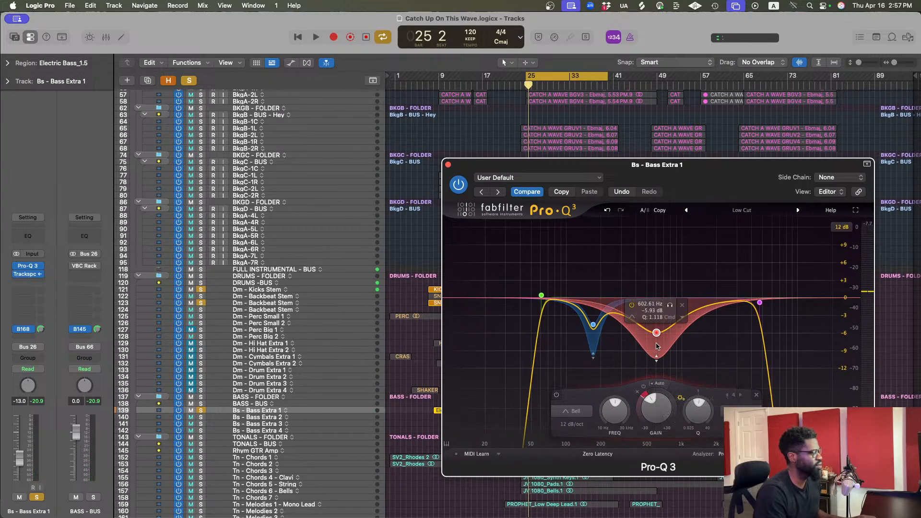
- Refine the bass's dynamic band to about 563 Hz, -2.8 dB and Q 3.56, audition it, close the EQ and stop playback
left_click_drag(656, 333, 642, 321)
left_click_drag(677, 397, 673, 358)
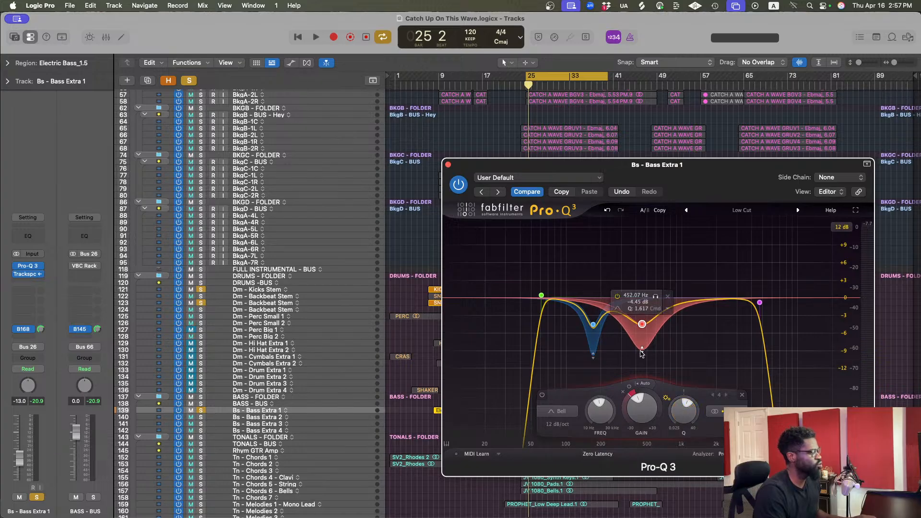
left_click_drag(641, 325, 653, 313)
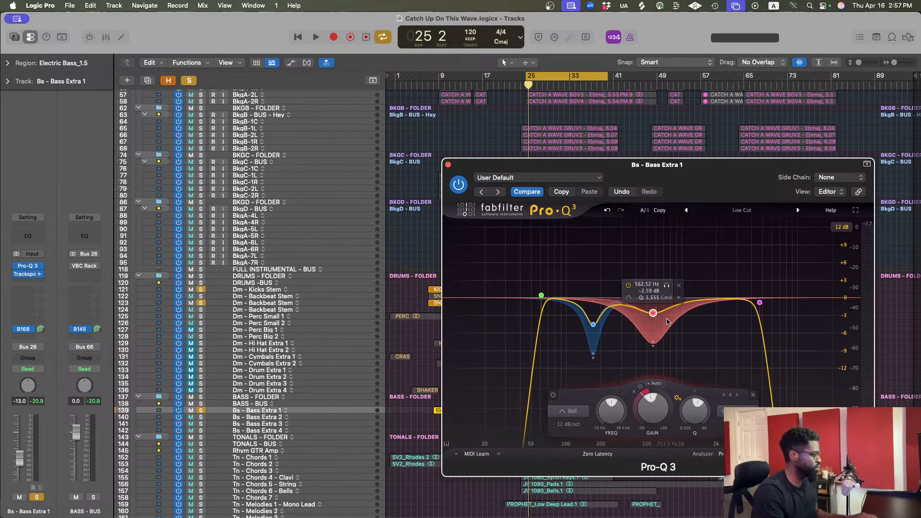
mouse_move(694, 411)
left_mouse_down()
mouse_move(691, 398)
mouse_move(696, 421)
left_mouse_up()
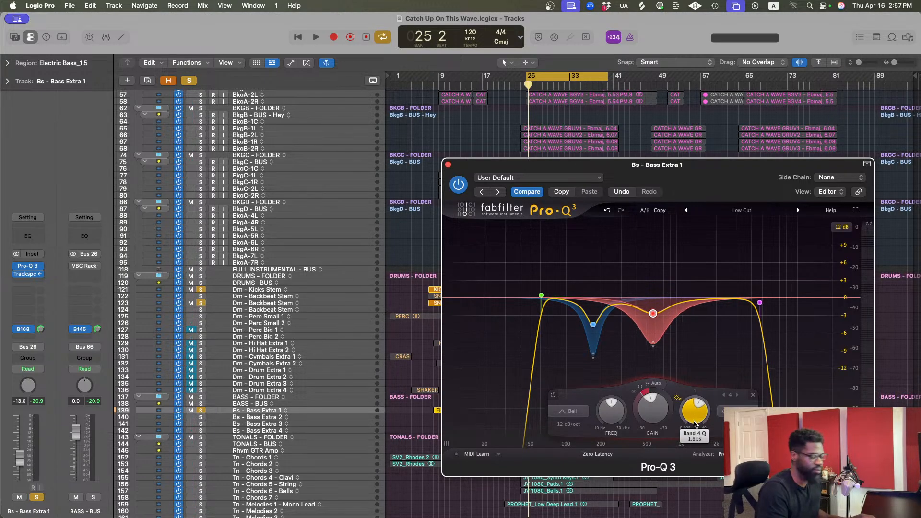
left_click_drag(694, 423, 694, 403)
key("space")
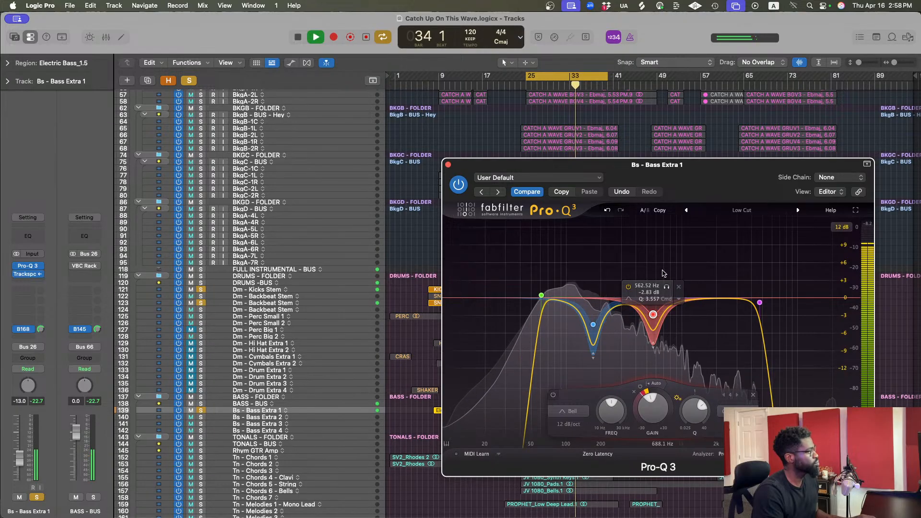
left_click(448, 165)
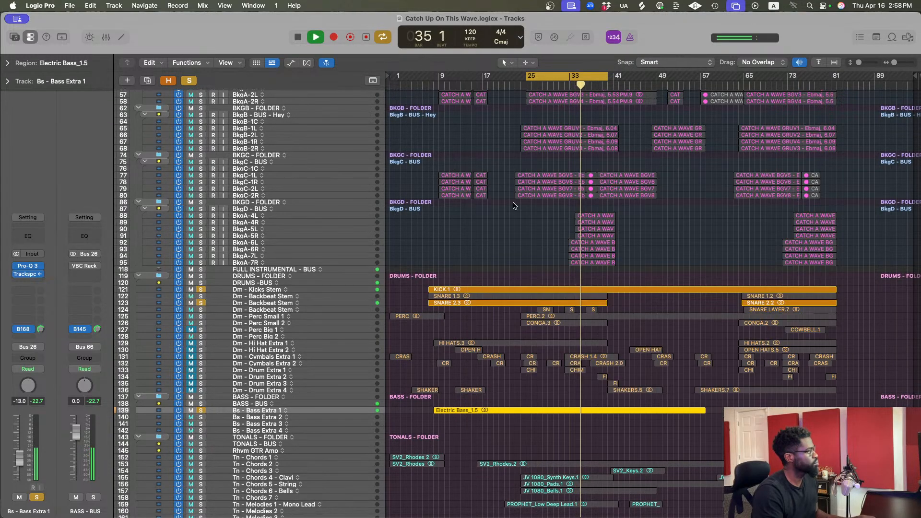
left_click(657, 344)
key("space")
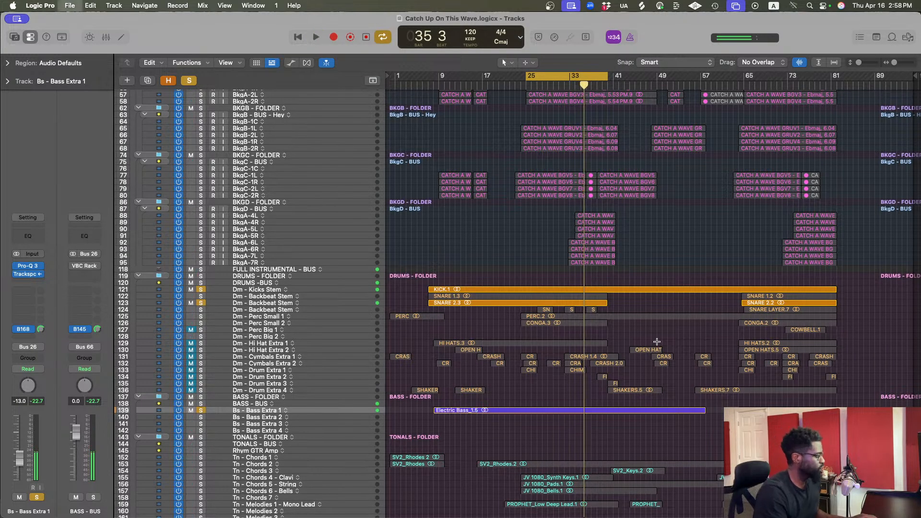
- Copy the kick's Virtual Mix Rack to the Dm - Backbeat Stem track with SNARE 2.3 in the mixer and open the copy
left_click(271, 303)
key("super+2")
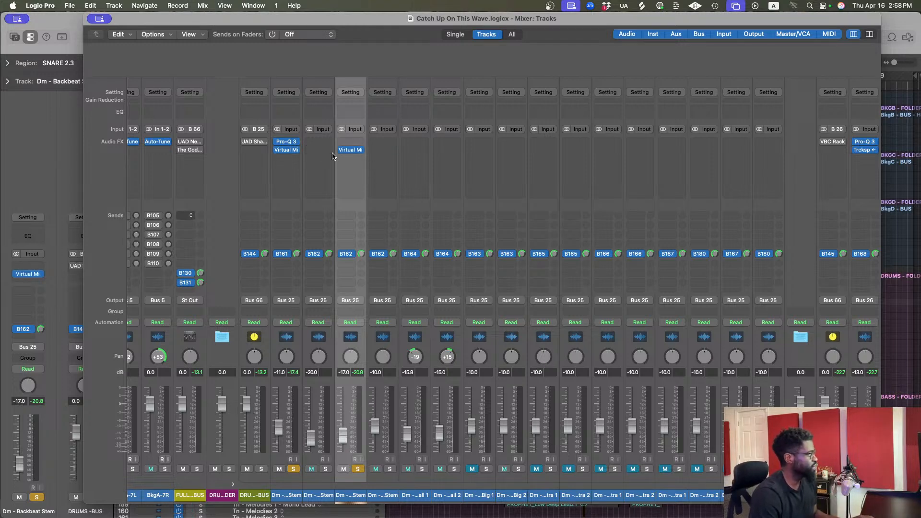
left_click(351, 150)
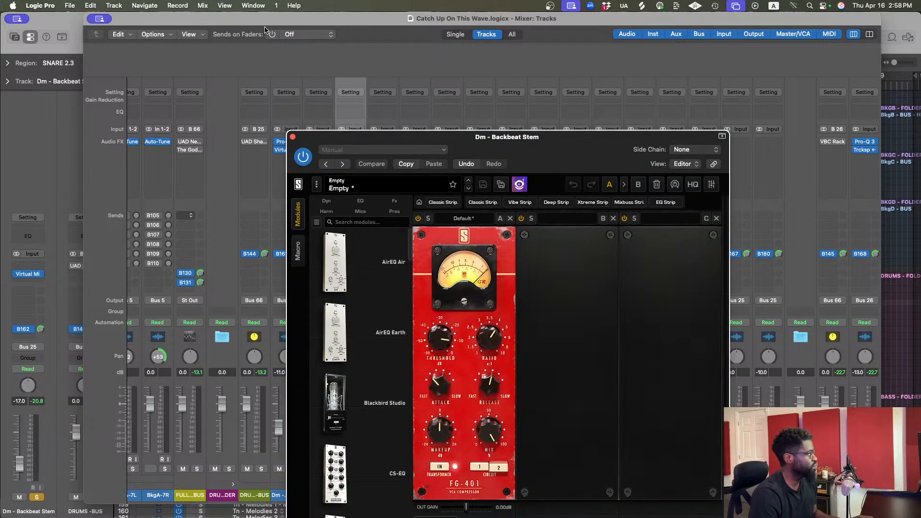
- Close the mixer window, reposition the snare's Virtual Mix Rack window, and start playback
left_click(314, 19)
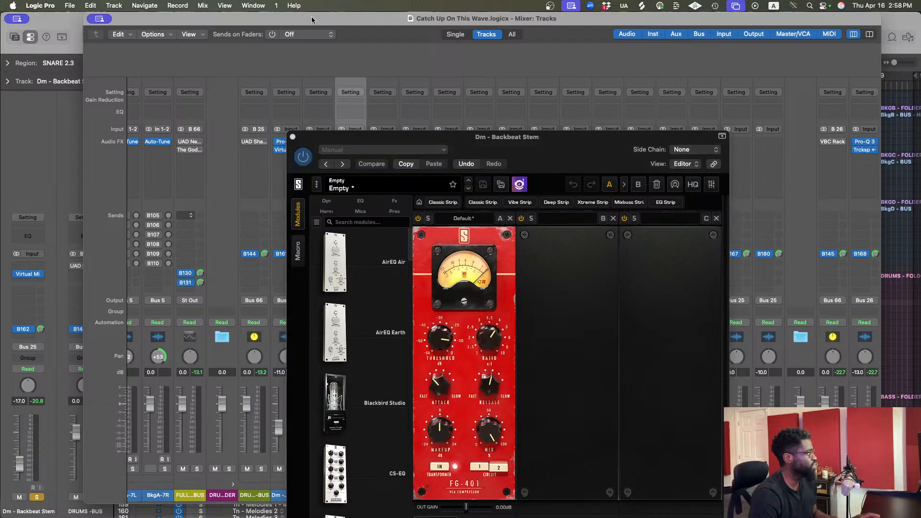
left_click(100, 20)
left_click(115, 39)
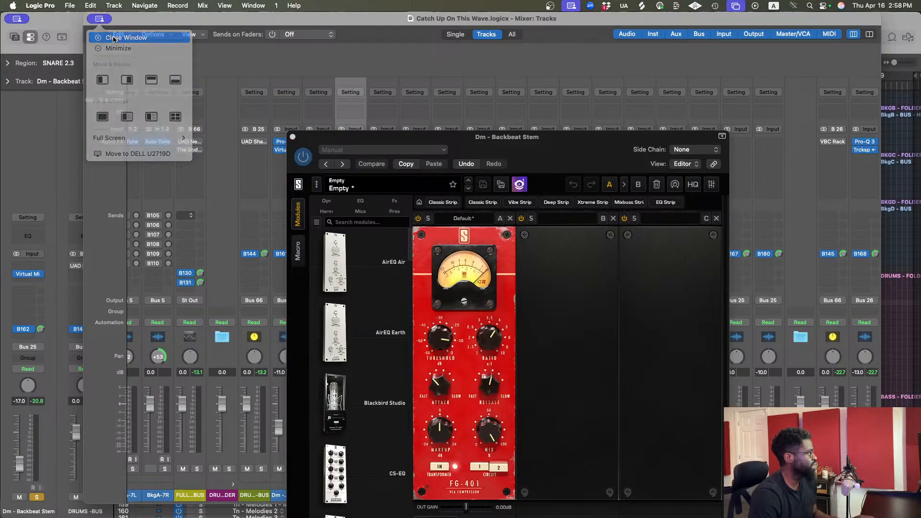
left_click_drag(421, 138, 397, 81)
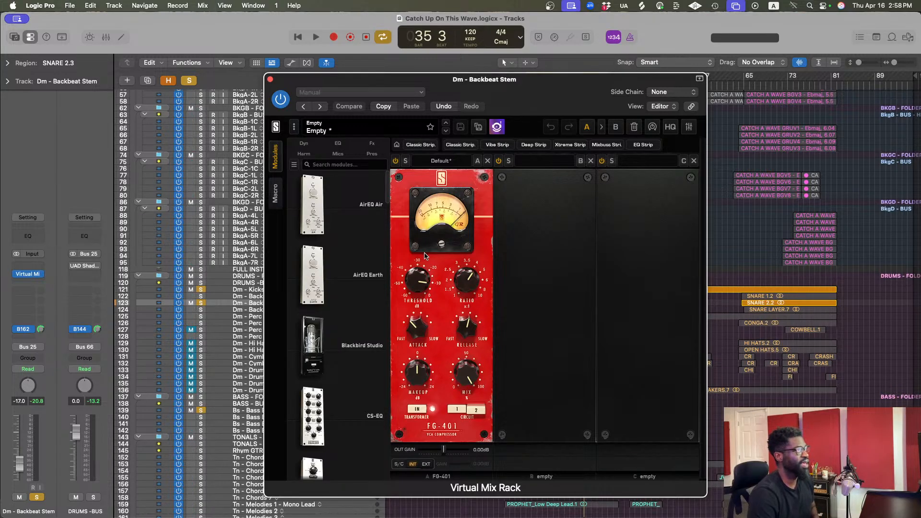
key("space")
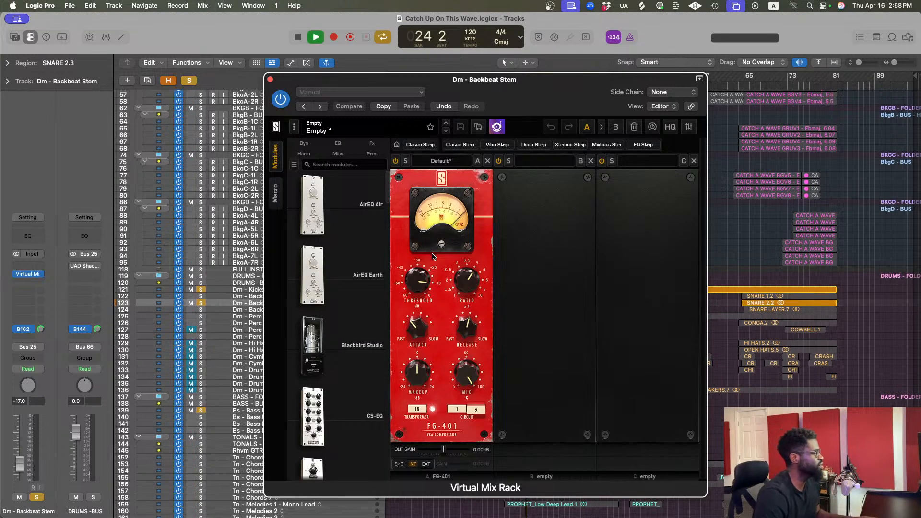
- Set the snare FG-401's ratio to 4 and release to 5, adjust its threshold and attack, close the rack and stop playback
left_click_drag(421, 294, 470, 277)
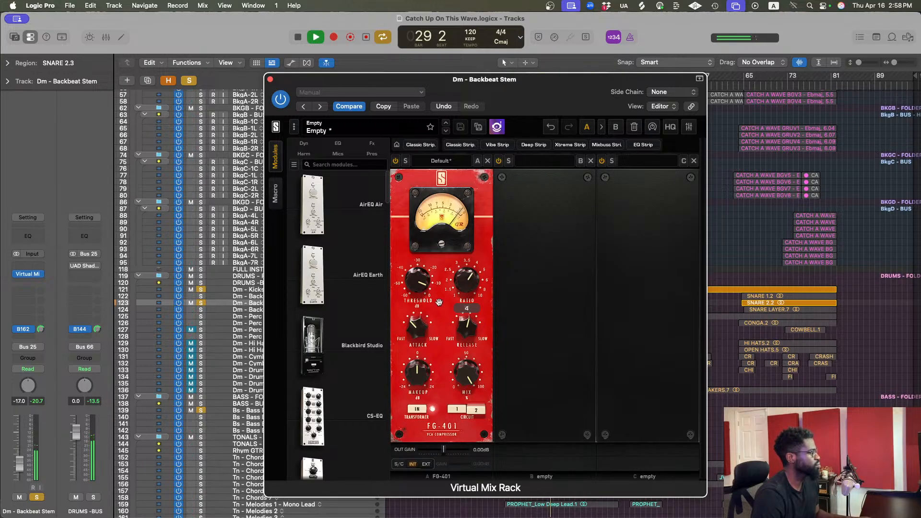
left_click_drag(428, 318, 468, 317)
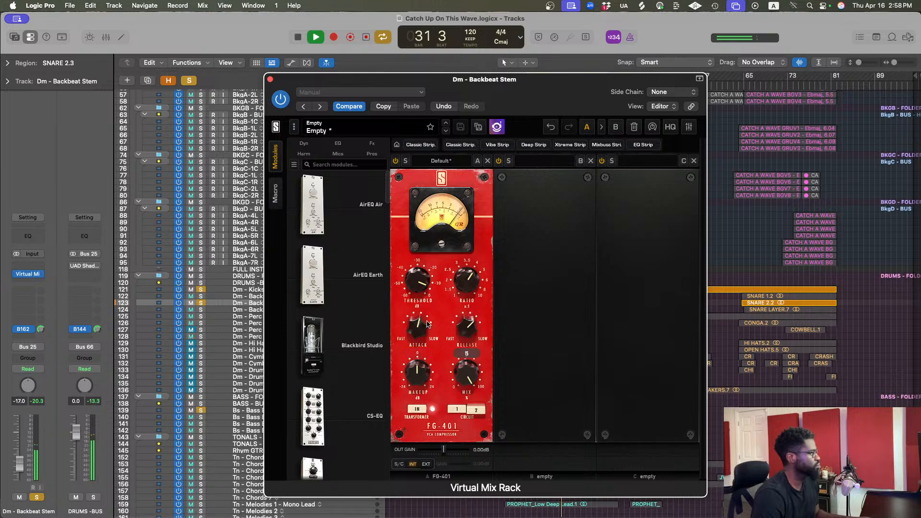
mouse_move(419, 329)
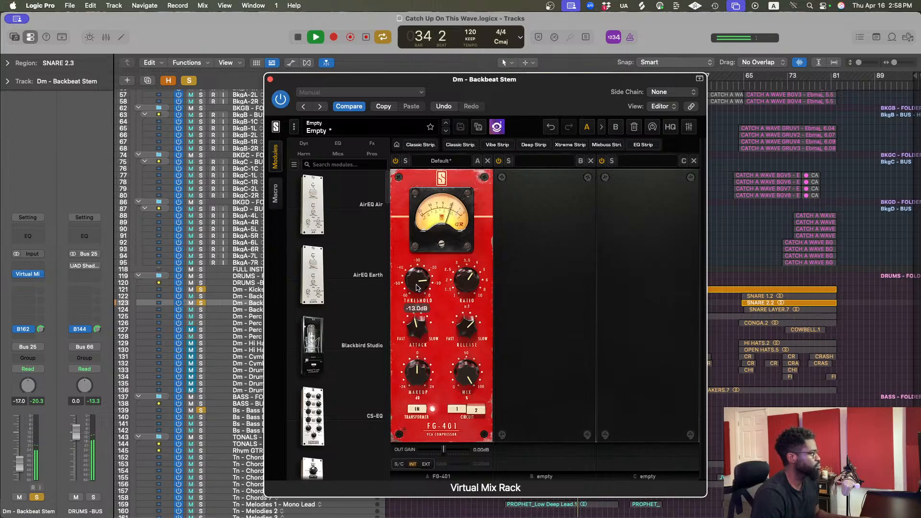
left_click_drag(416, 287, 417, 282)
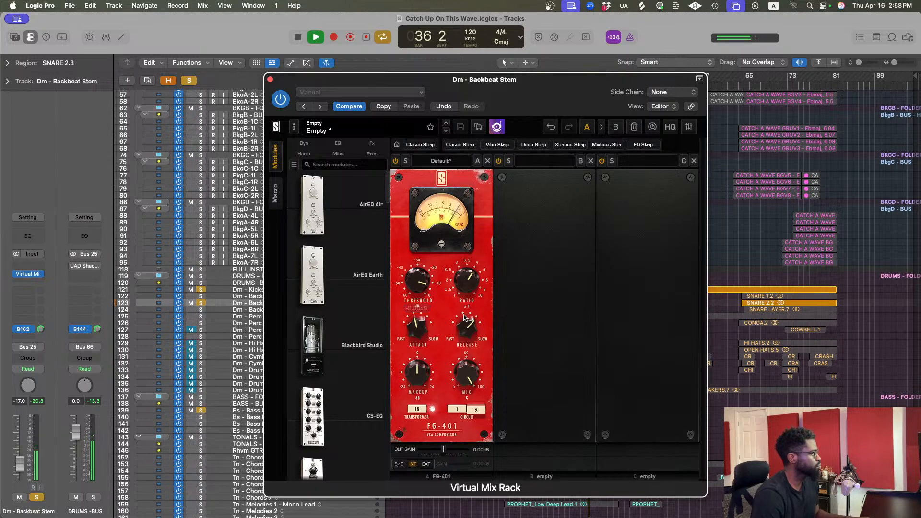
left_click(270, 80)
left_click(628, 341)
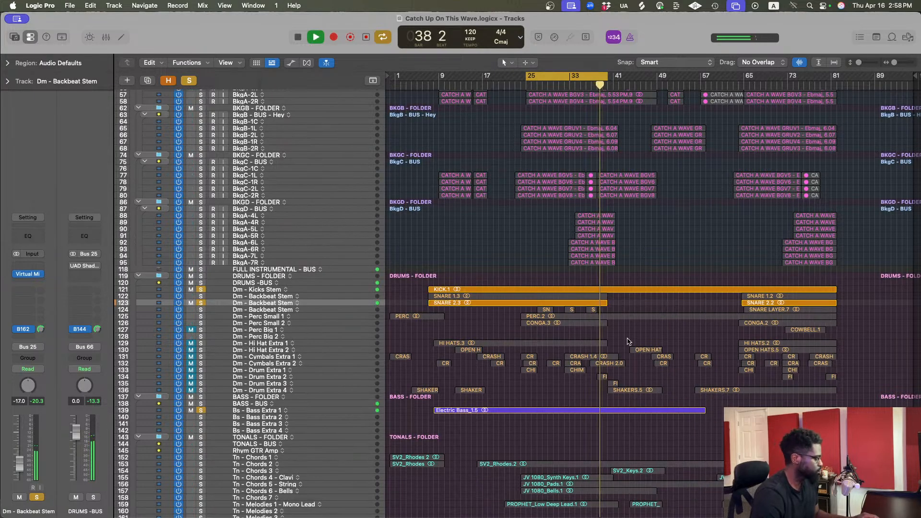
key("space")
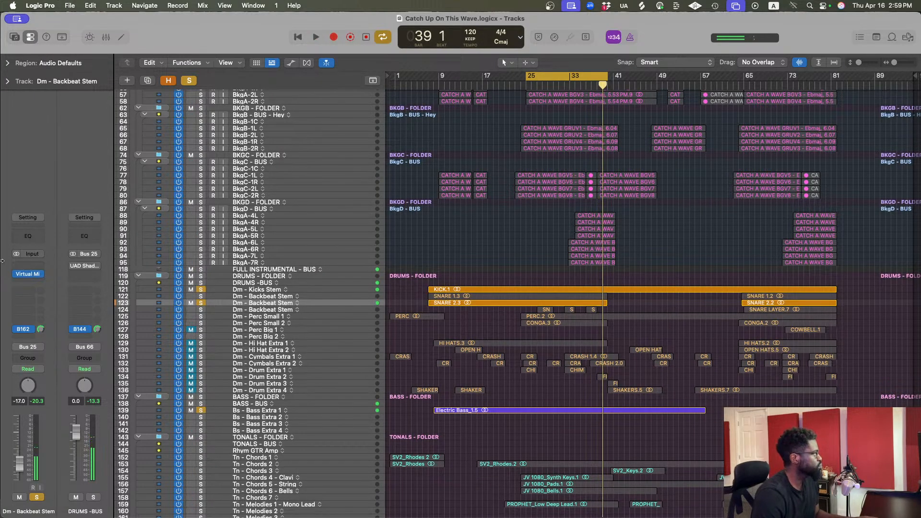
- Add a Channel EQ to the snare track, shape a narrow cut at 750 Hz, and save the project
left_click(28, 236)
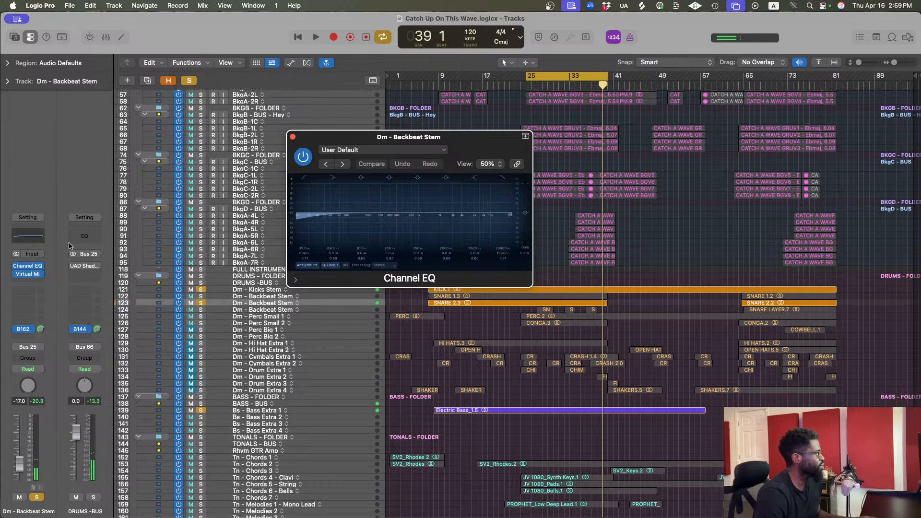
left_click(304, 177)
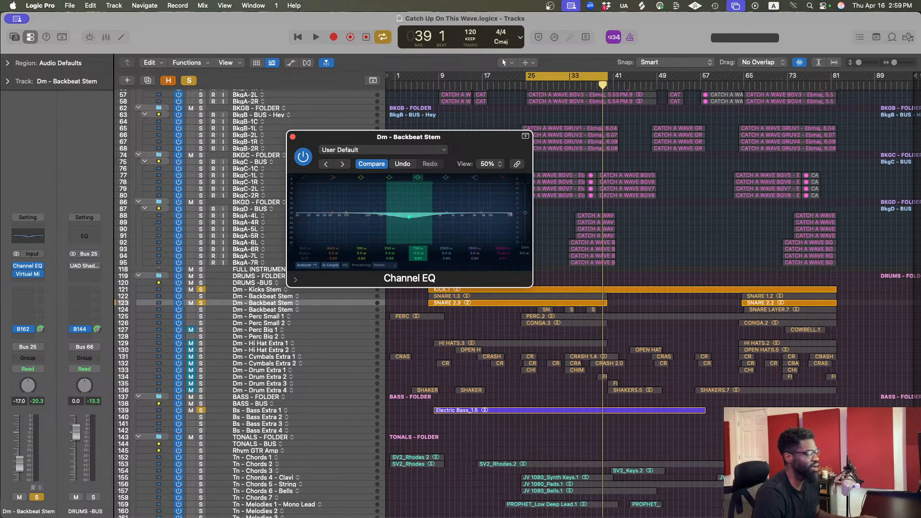
left_click_drag(418, 258, 418, 246)
key("super+s")
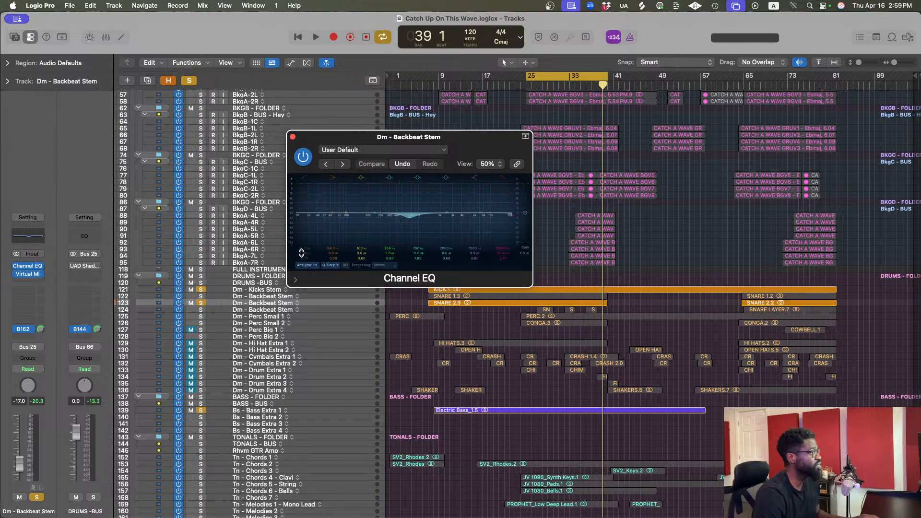
- Start playback and sweep the snare Channel EQ's cut from the mids up to the 4–5 kHz range, adjusting its width
key("space")
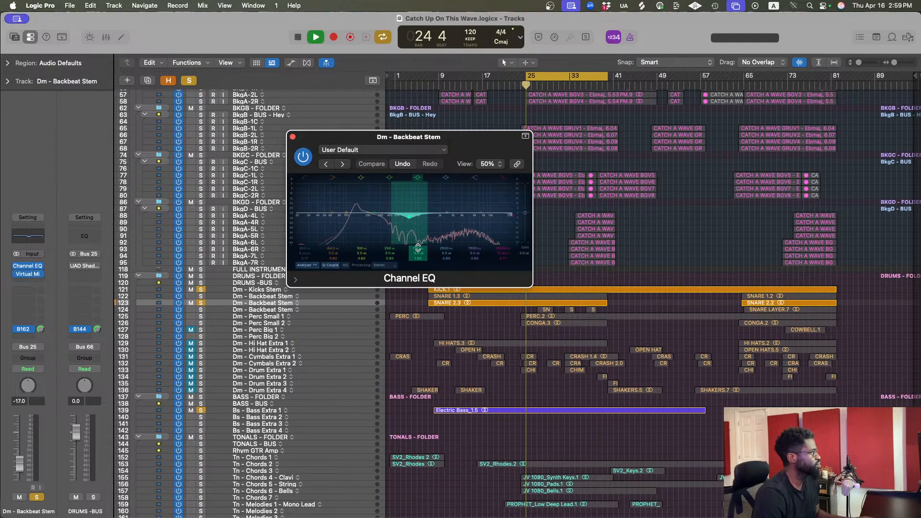
left_click_drag(418, 248, 418, 220)
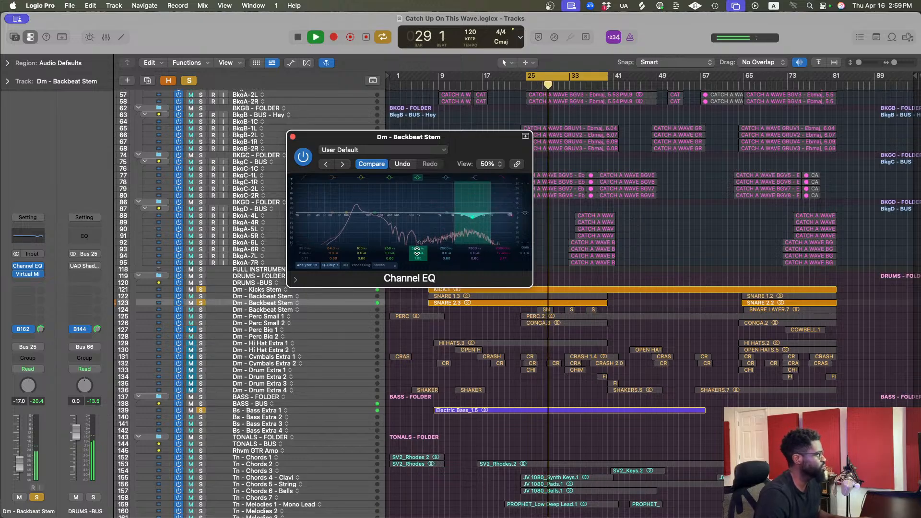
left_click_drag(417, 251, 417, 255)
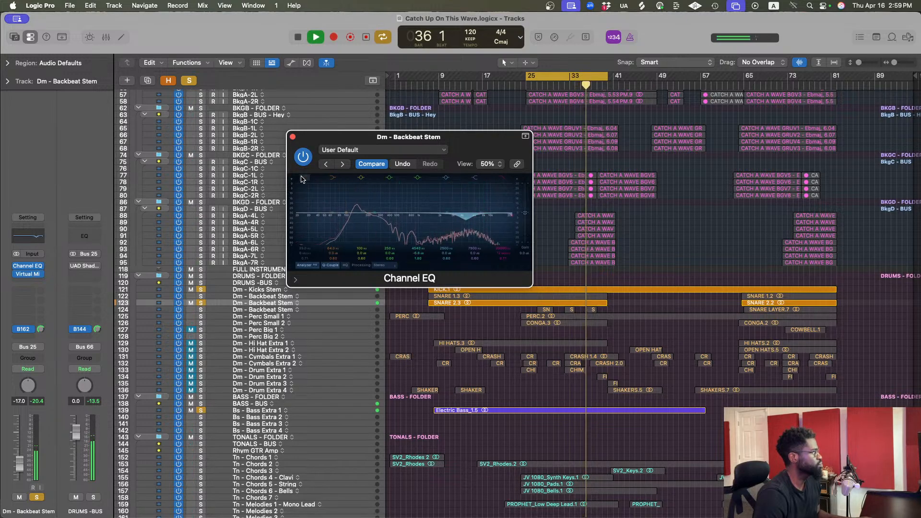
- Enable a low cut at about 115 Hz on the snare's Channel EQ, steepen its slope, save the project and close the EQ
left_click(302, 179)
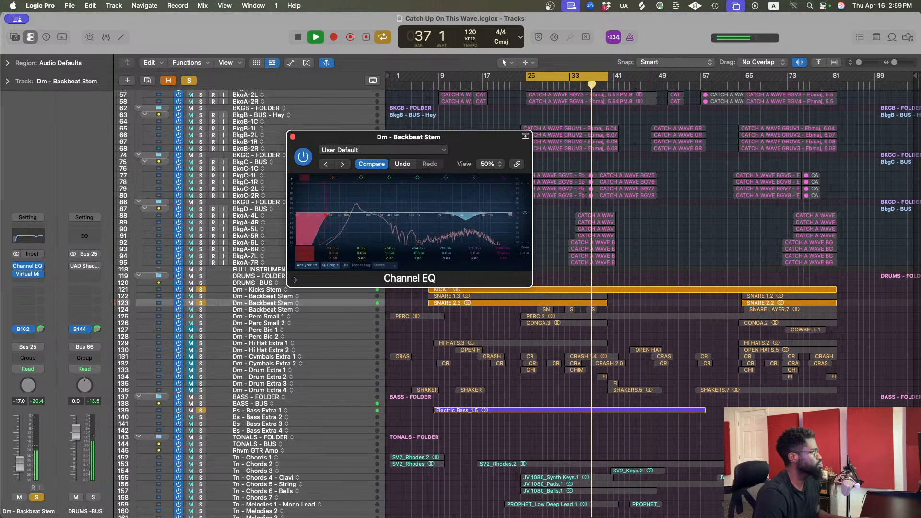
left_click_drag(326, 216, 348, 215)
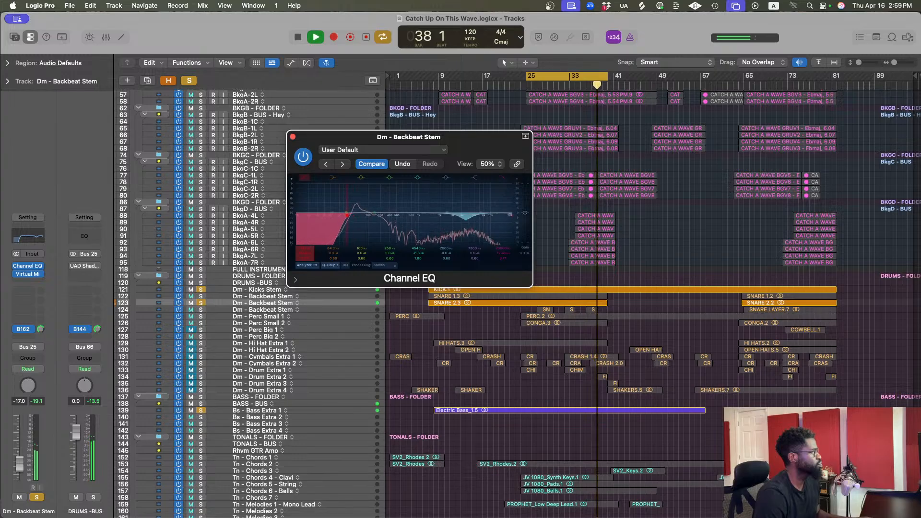
key("space")
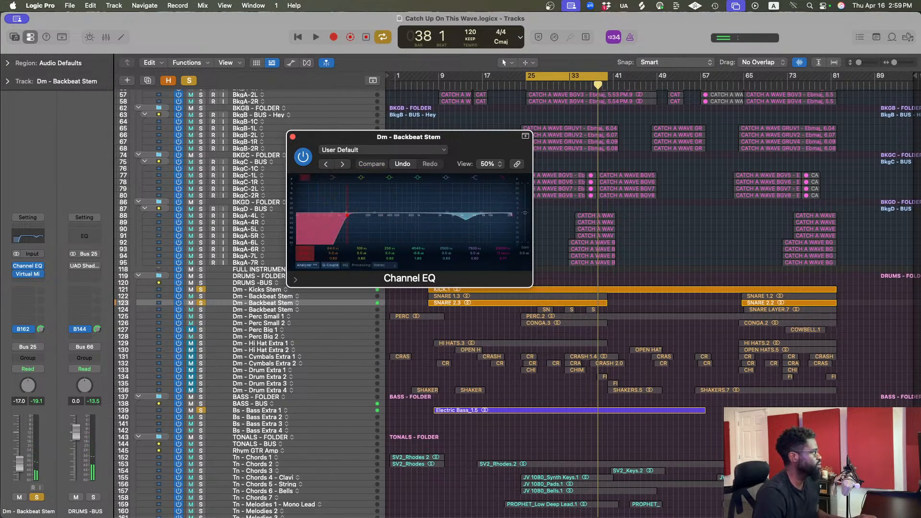
left_click_drag(302, 250, 301, 244)
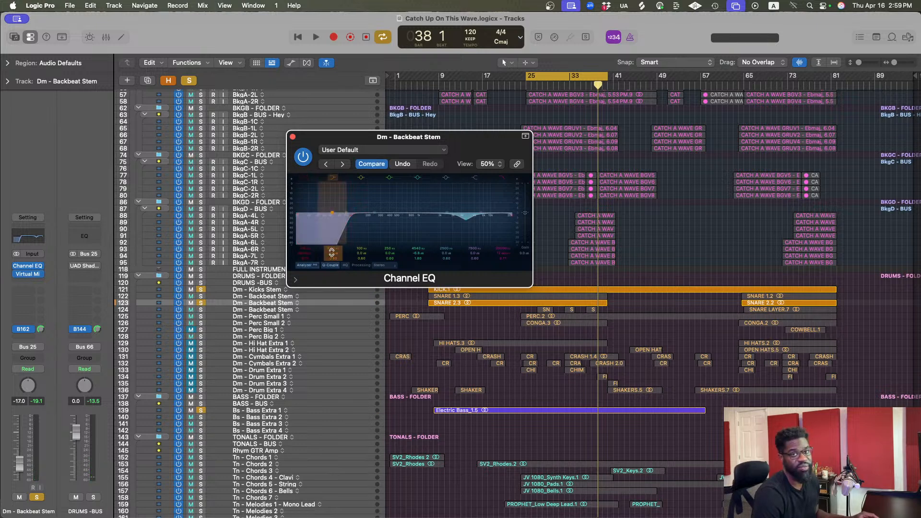
key("super+s")
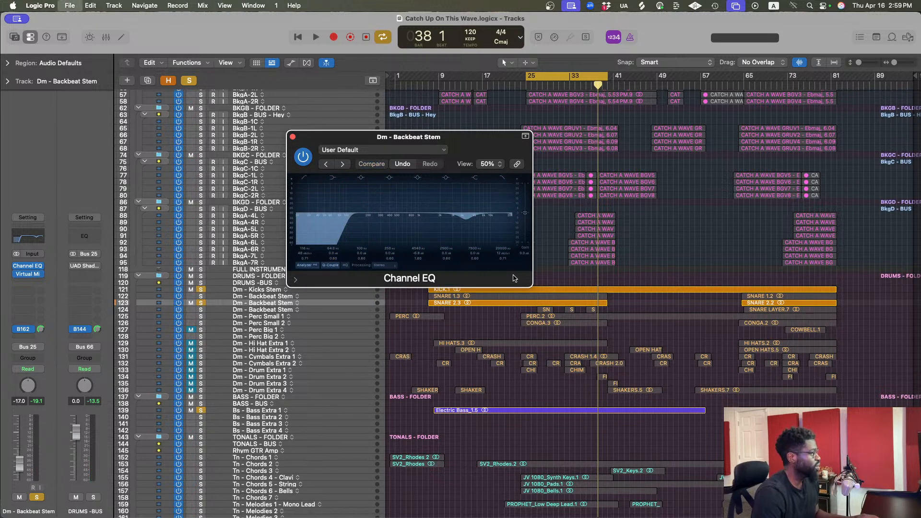
left_click(293, 137)
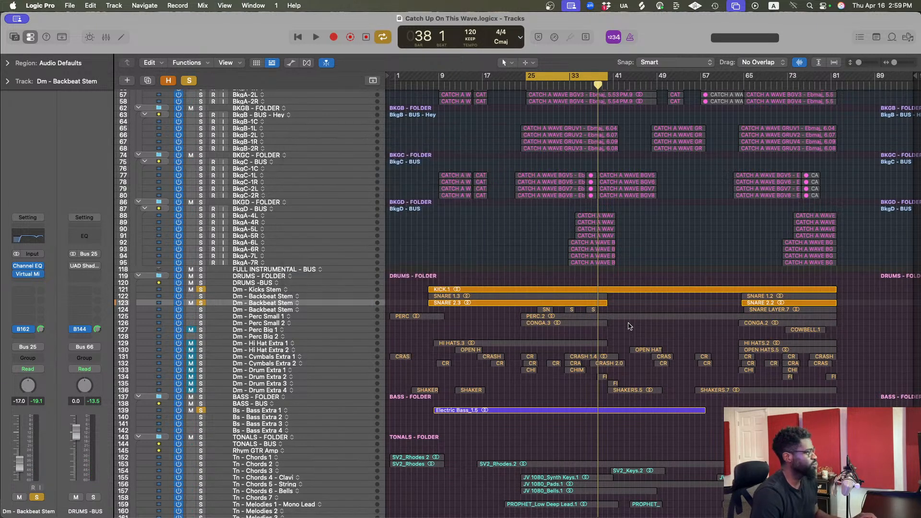
scroll(629, 325, "up", 1)
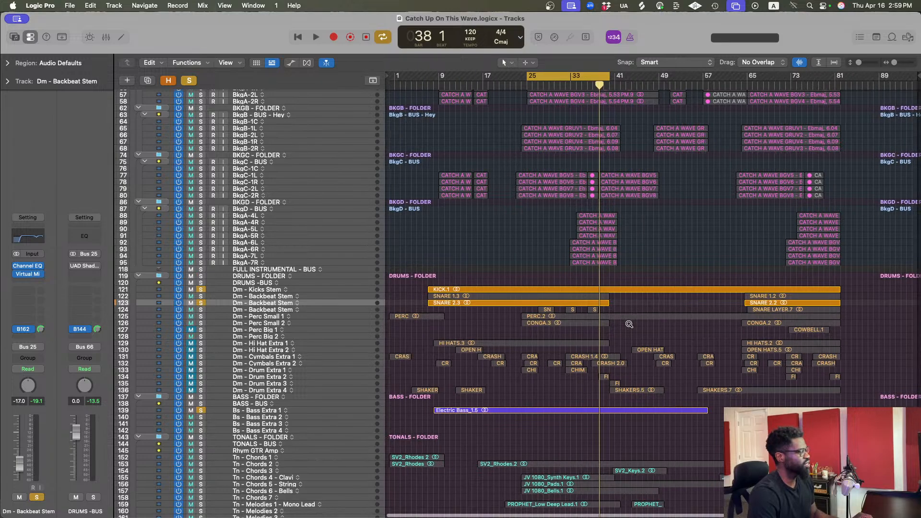
key("t")
key("t")
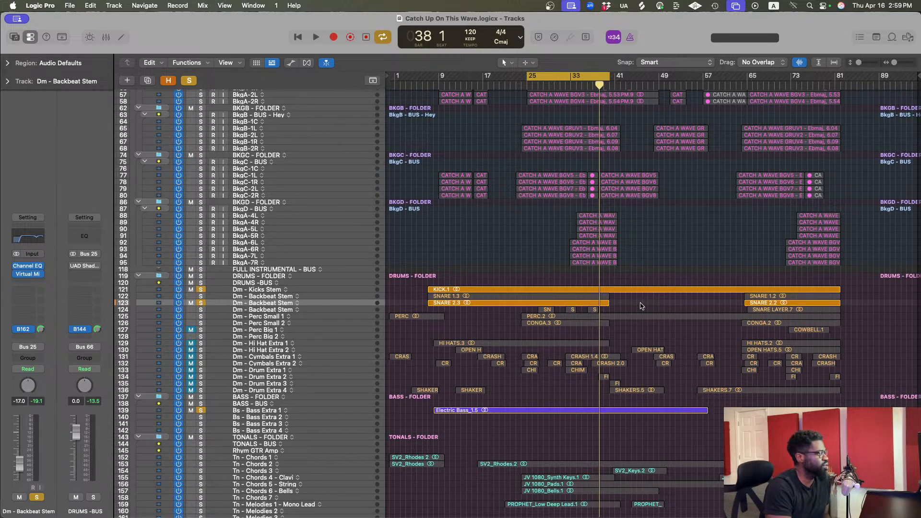
scroll(641, 302, "up", 5)
scroll(618, 279, "down", 10)
scroll(618, 277, "up", 10)
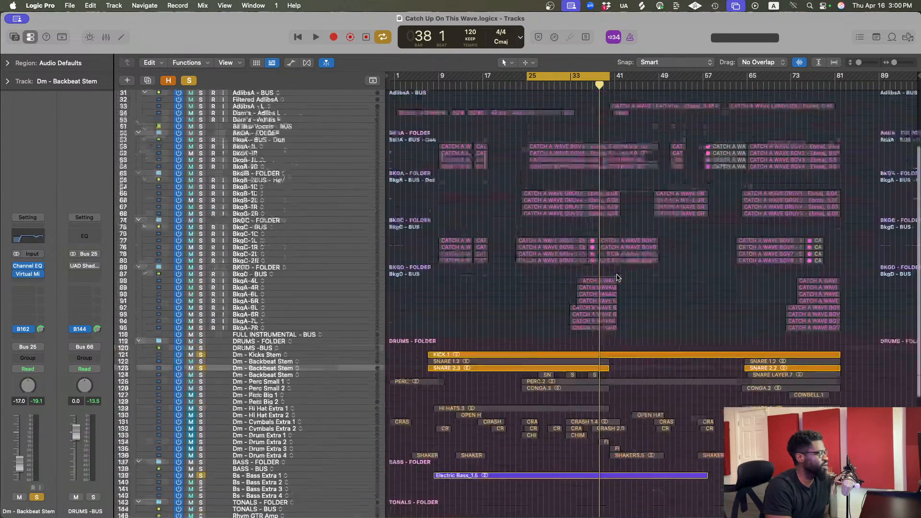
scroll(648, 323, "down", 1)
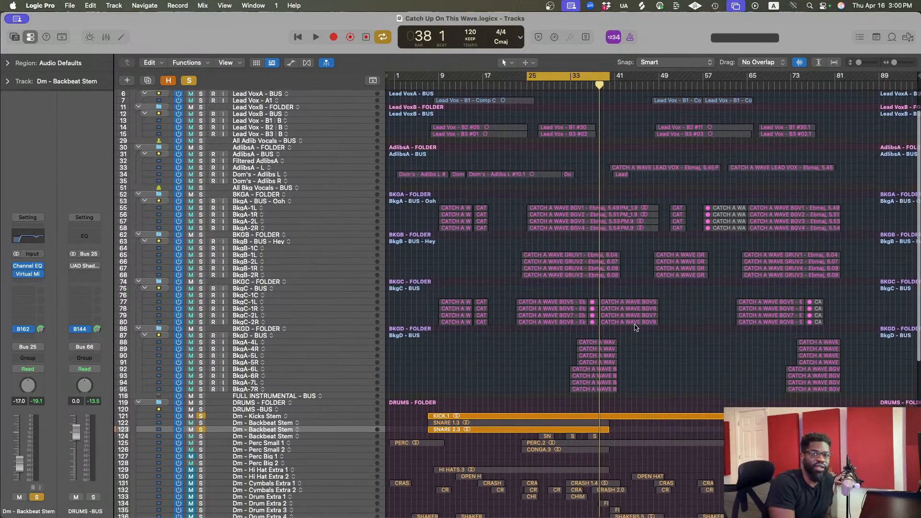